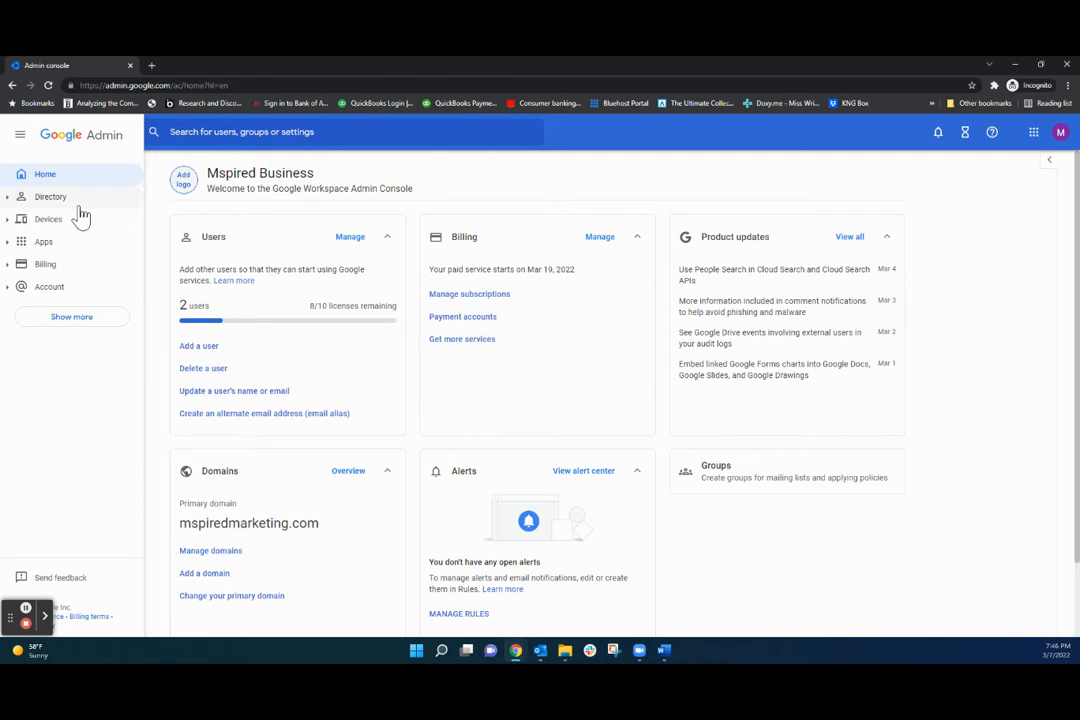
Go to Directory > Groups twice, find no groups yet, and begin creating a group.
left_click(80, 208)
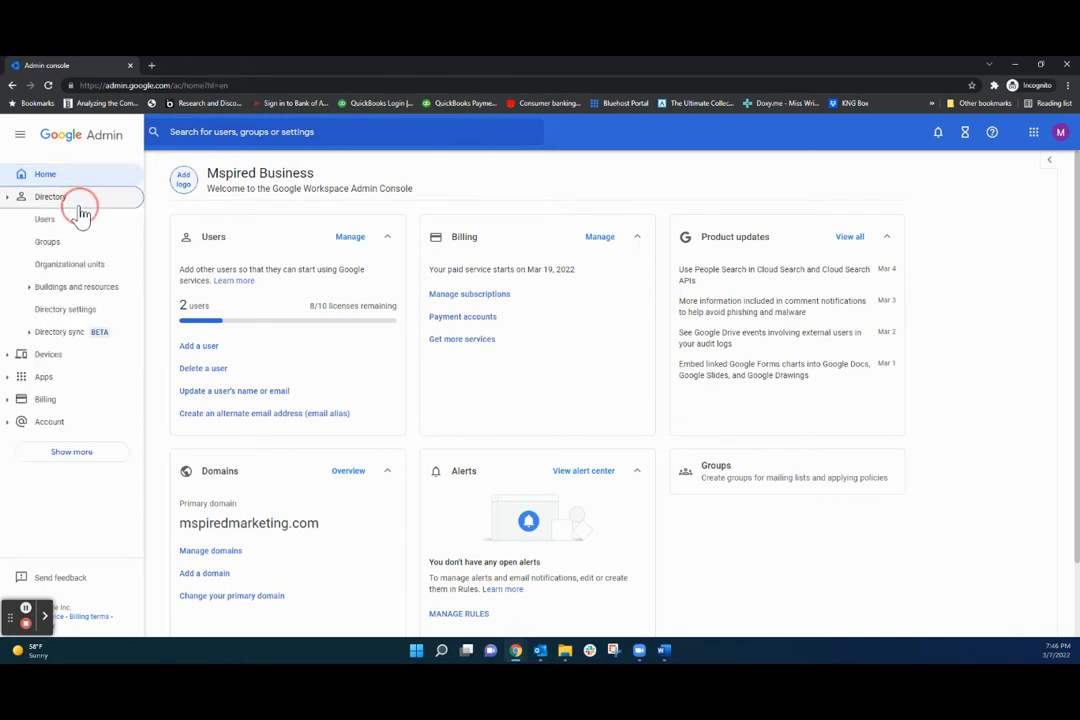
left_click(66, 242)
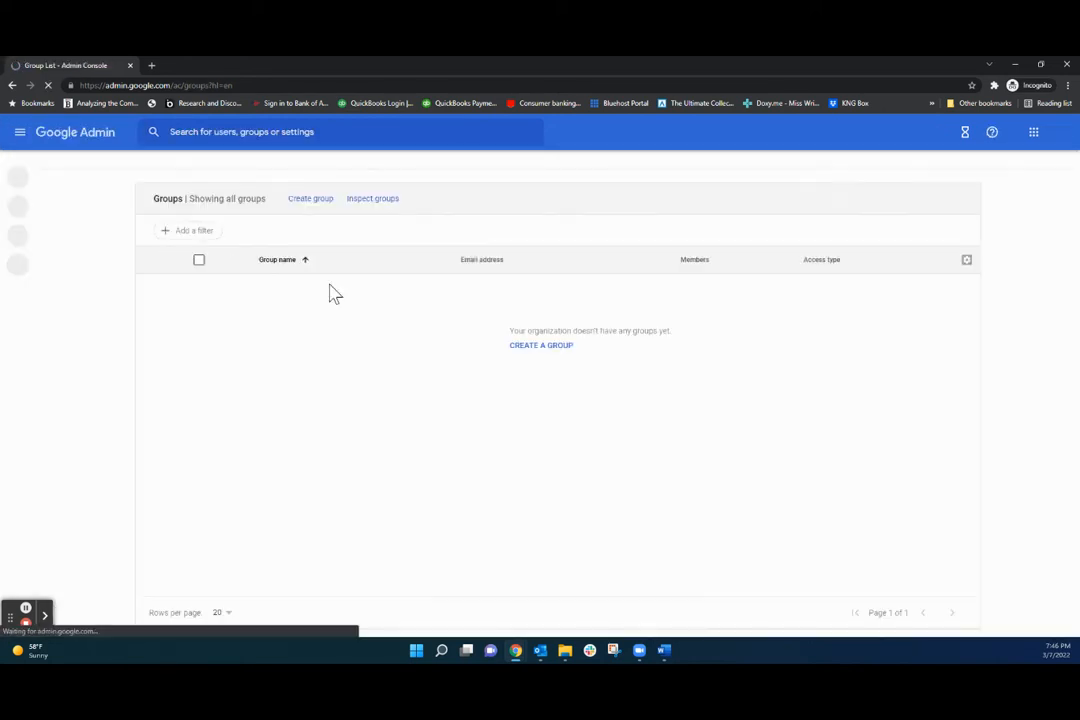
left_click(16, 170)
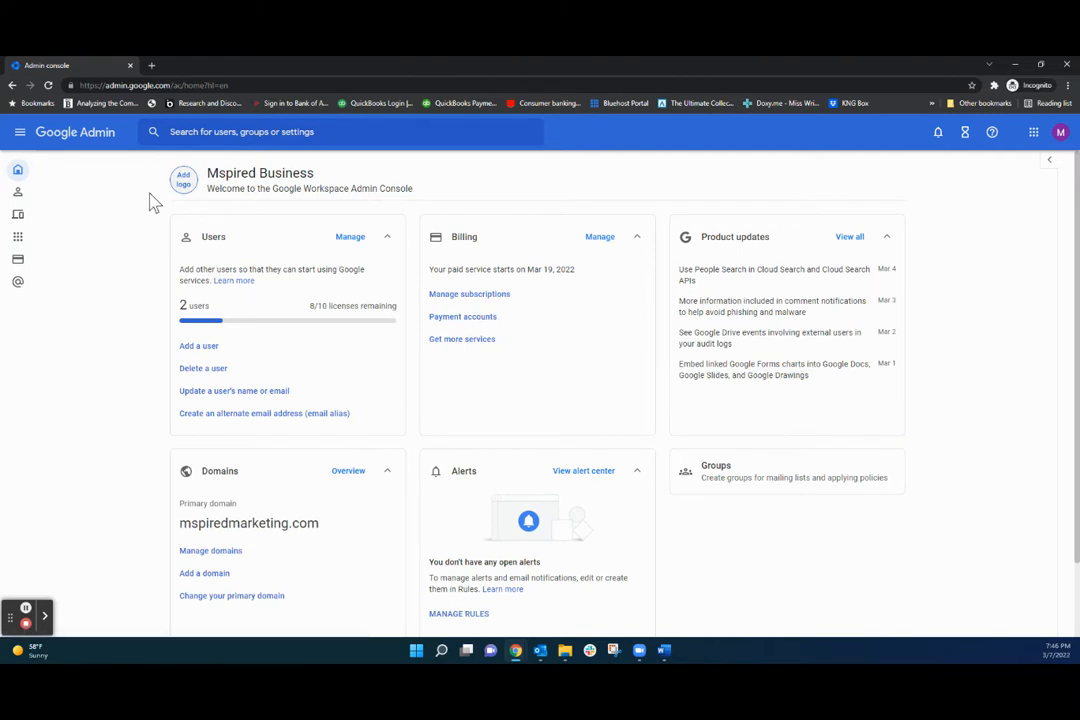
mouse_move(24, 188)
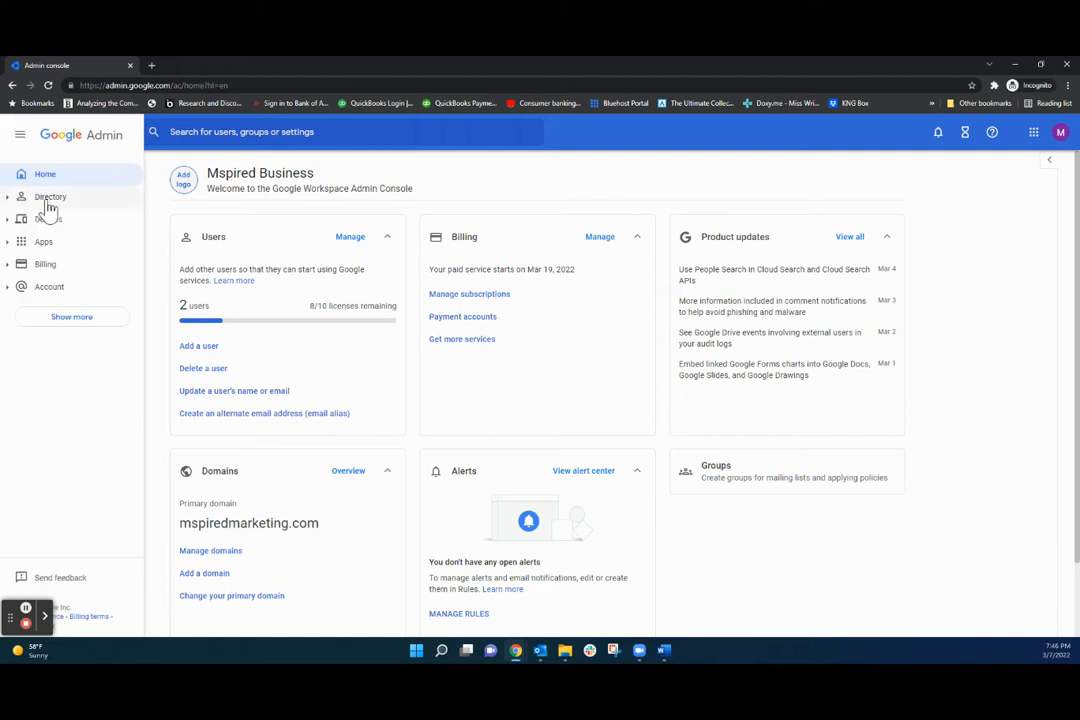
left_click(48, 199)
left_click(43, 241)
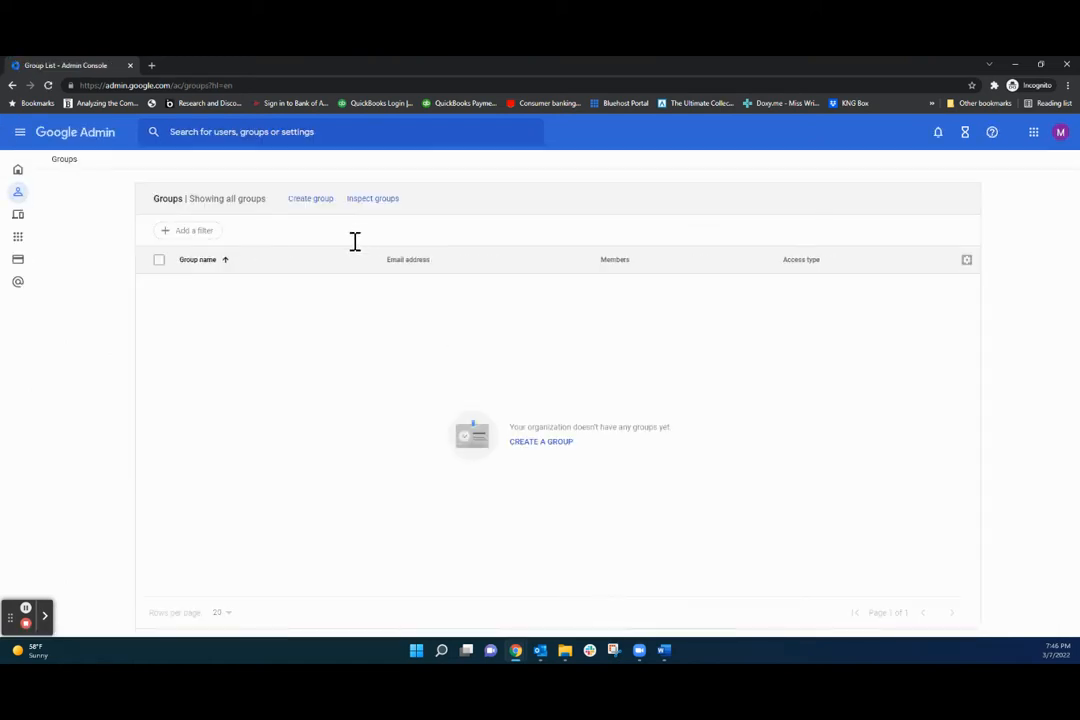
left_click(310, 199)
Name the group 'Customer Service', describe it as 'Emails from customers needing support', email 'support'.
left_click(427, 231)
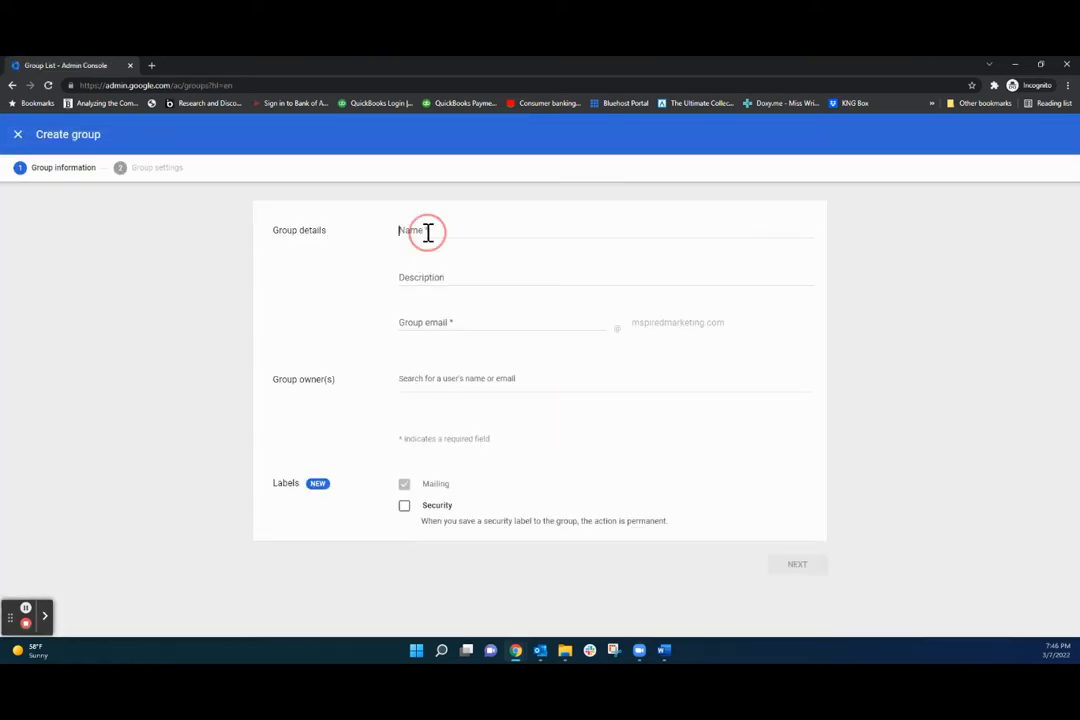
type("Cu")
key("BackSpace")
key("BackSpace")
type("C")
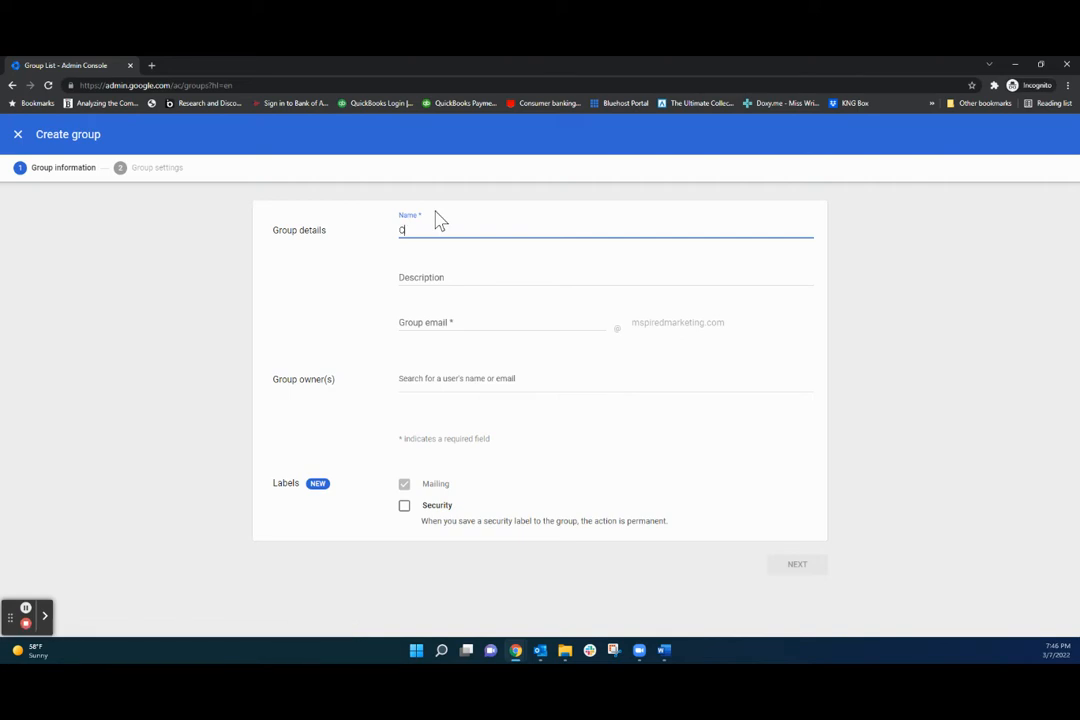
type("ustomer s")
key("BackSpace")
key("BackSpace")
key("BackSpace")
key("BackSpace")
key("BackSpace")
type("omer service")
key("Tab")
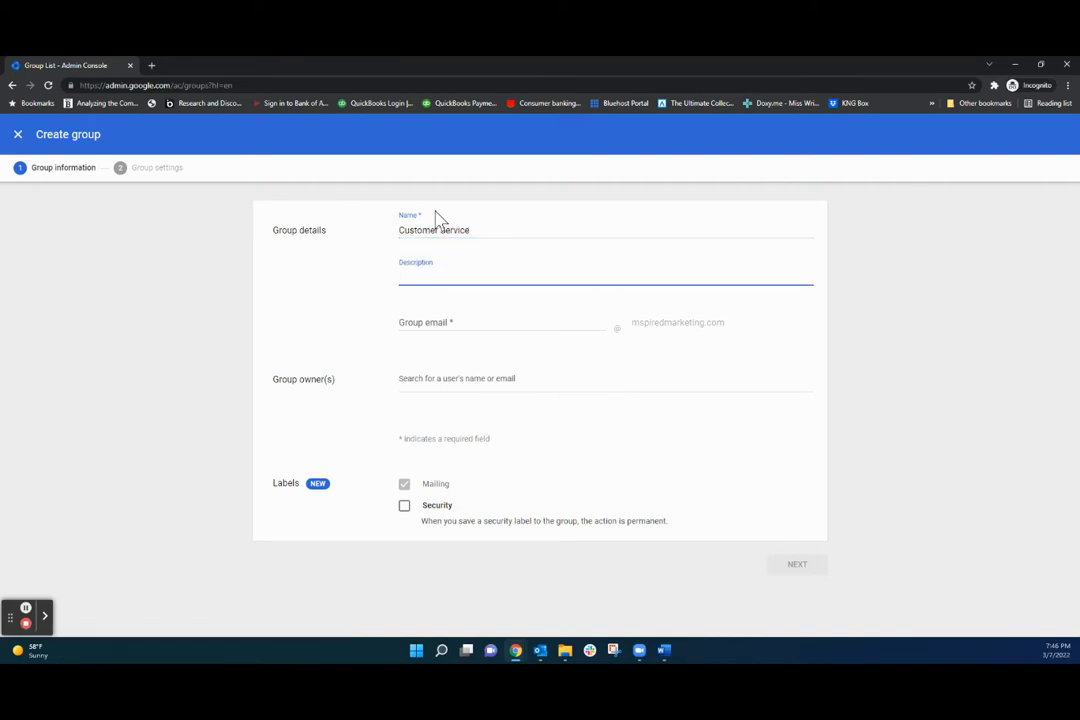
type("Emails from customers needing")
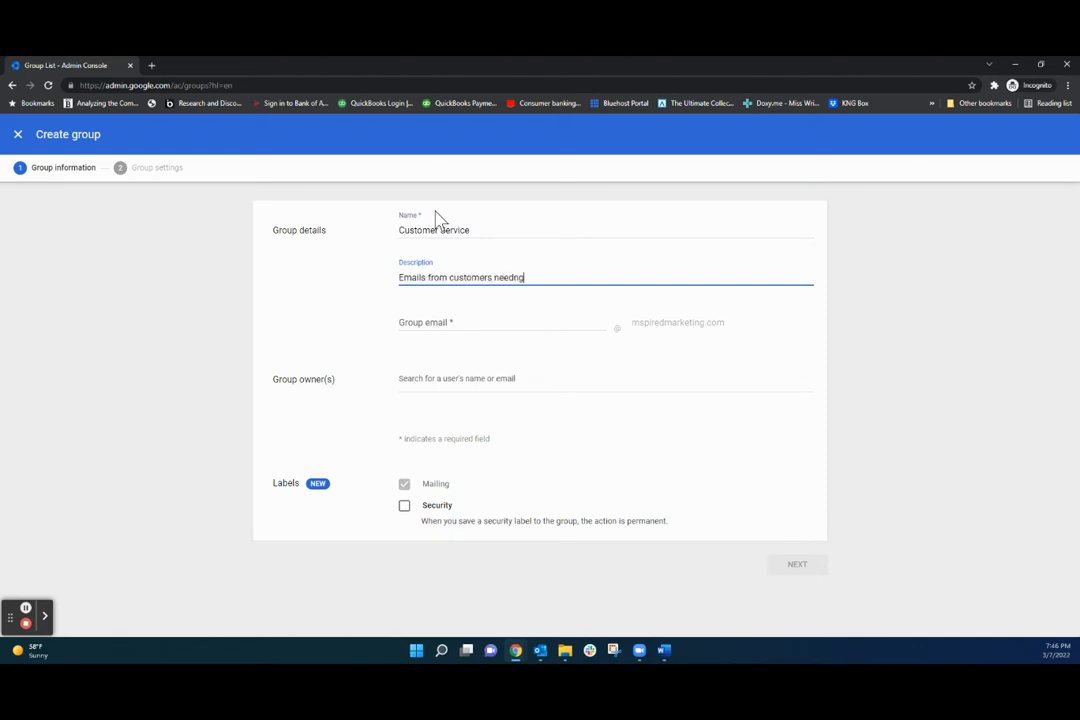
type(" support")
key("Tab")
type("support")
key("Tab")
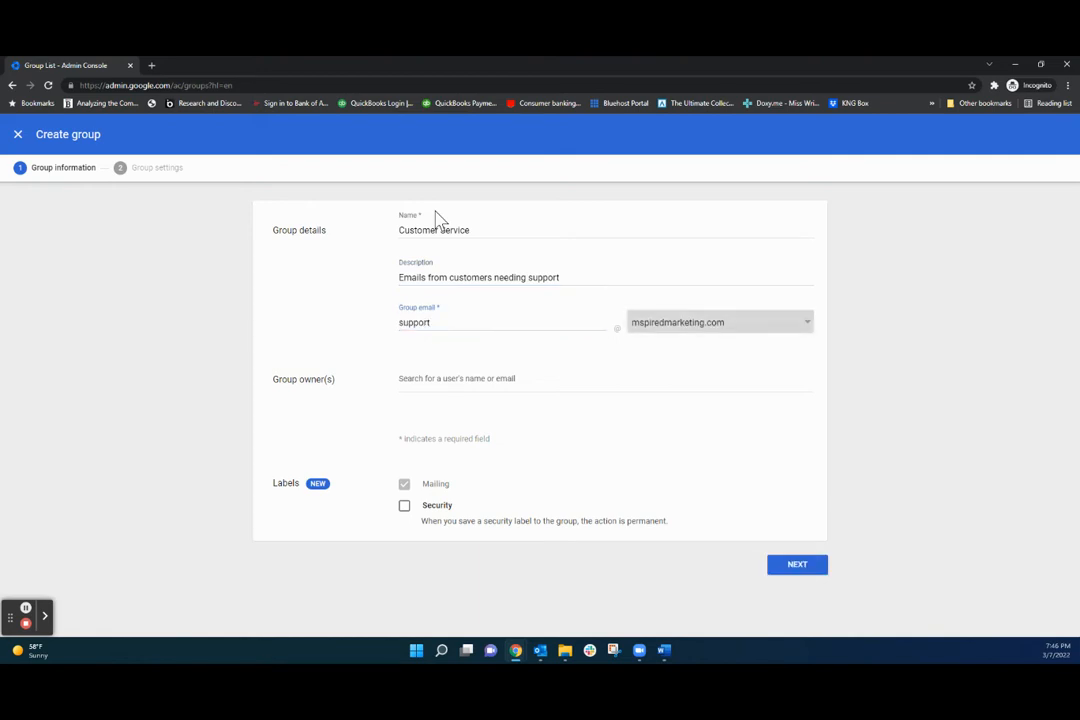
Make the user suggested for 'test' the group owner and proceed to access settings.
left_click(415, 378)
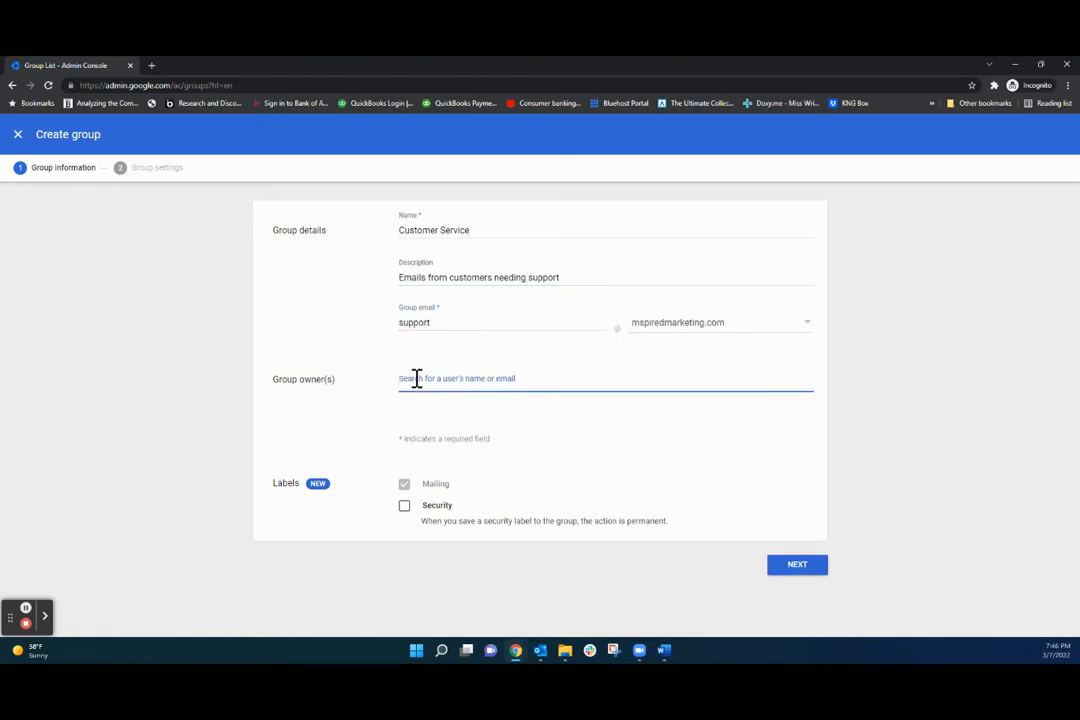
type("test")
left_click(453, 422)
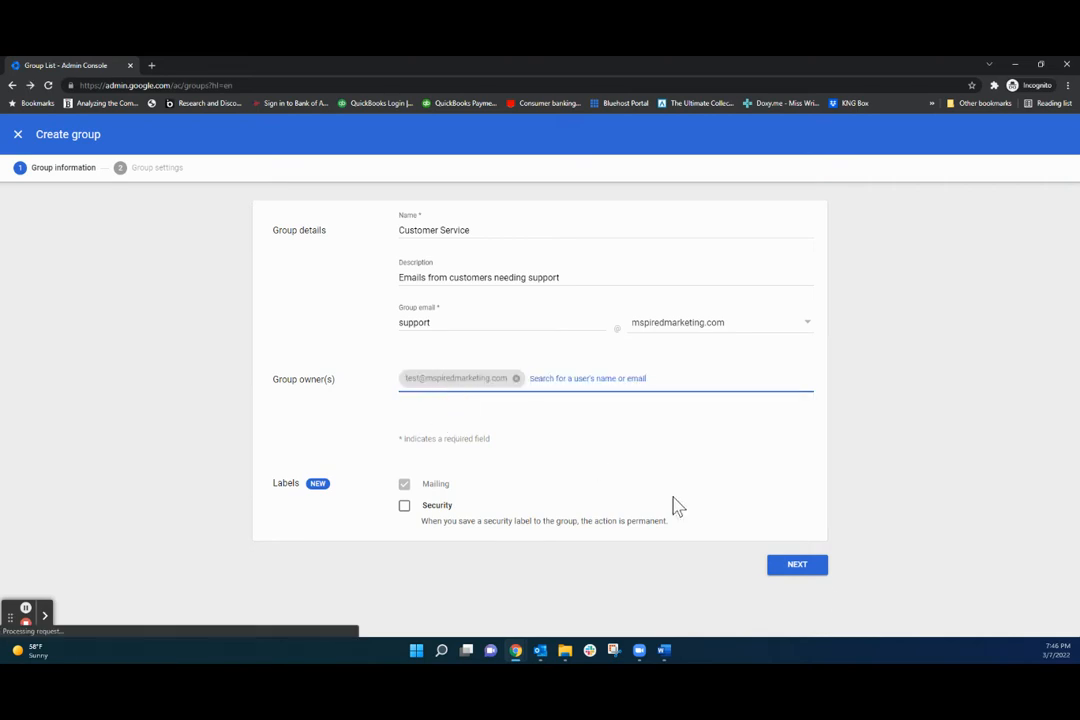
left_click(797, 567)
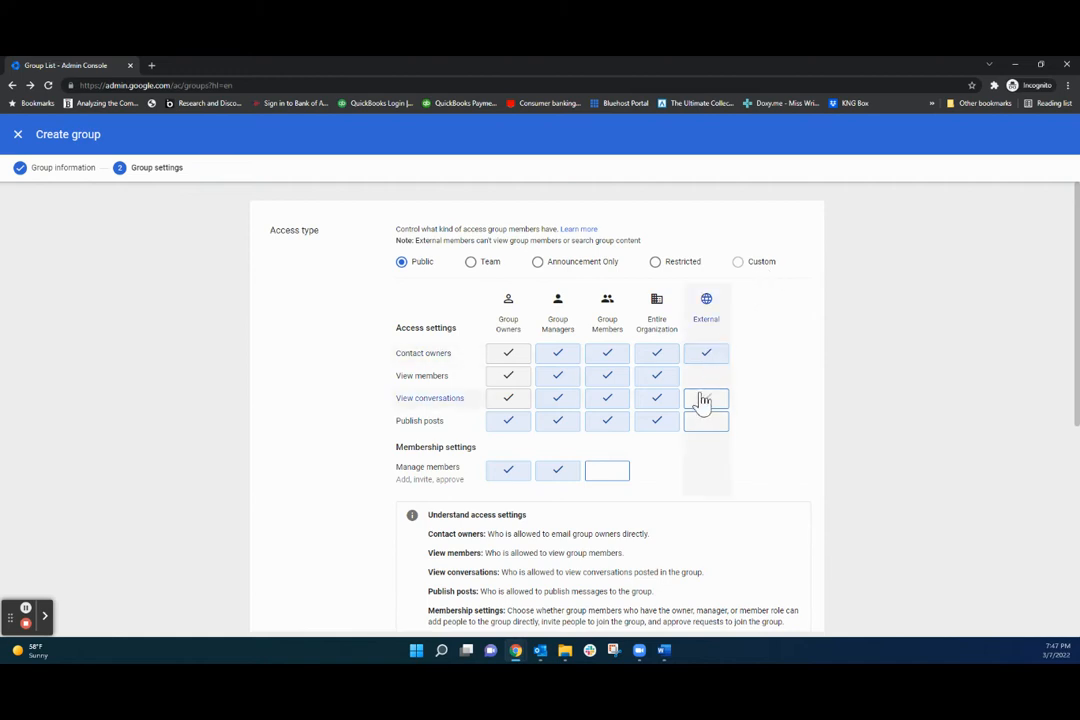
Limit contacting owners, member list and conversations to members, keeping organization and external posting allowed.
left_click(657, 360)
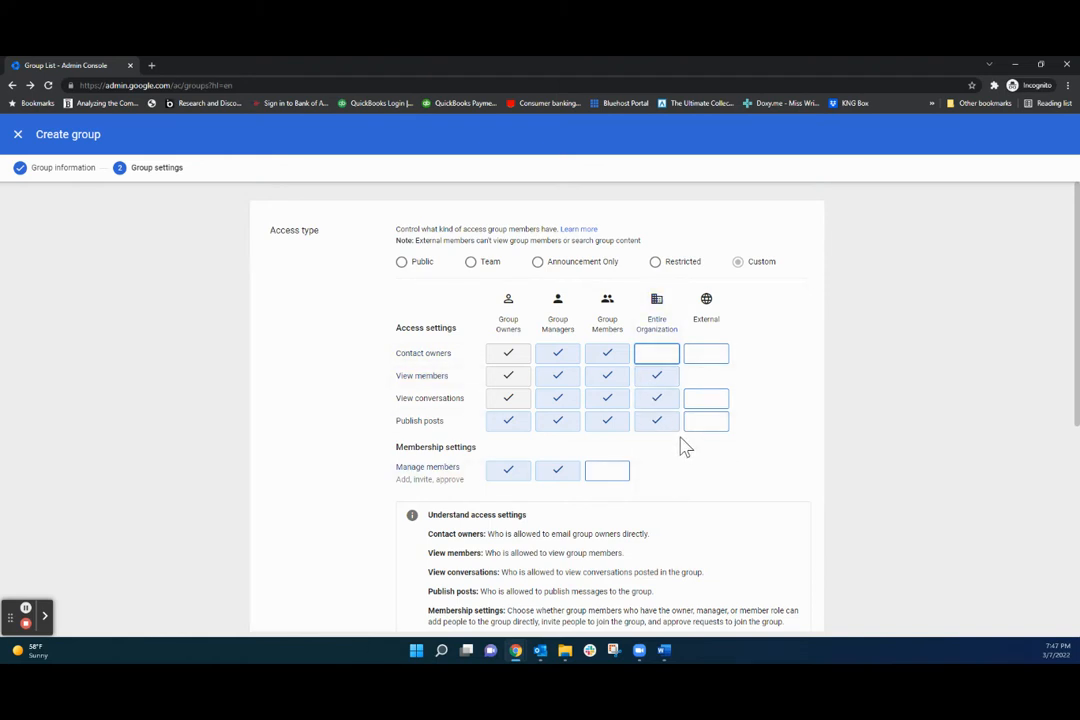
left_click(657, 375)
left_click(657, 398)
left_click(657, 420)
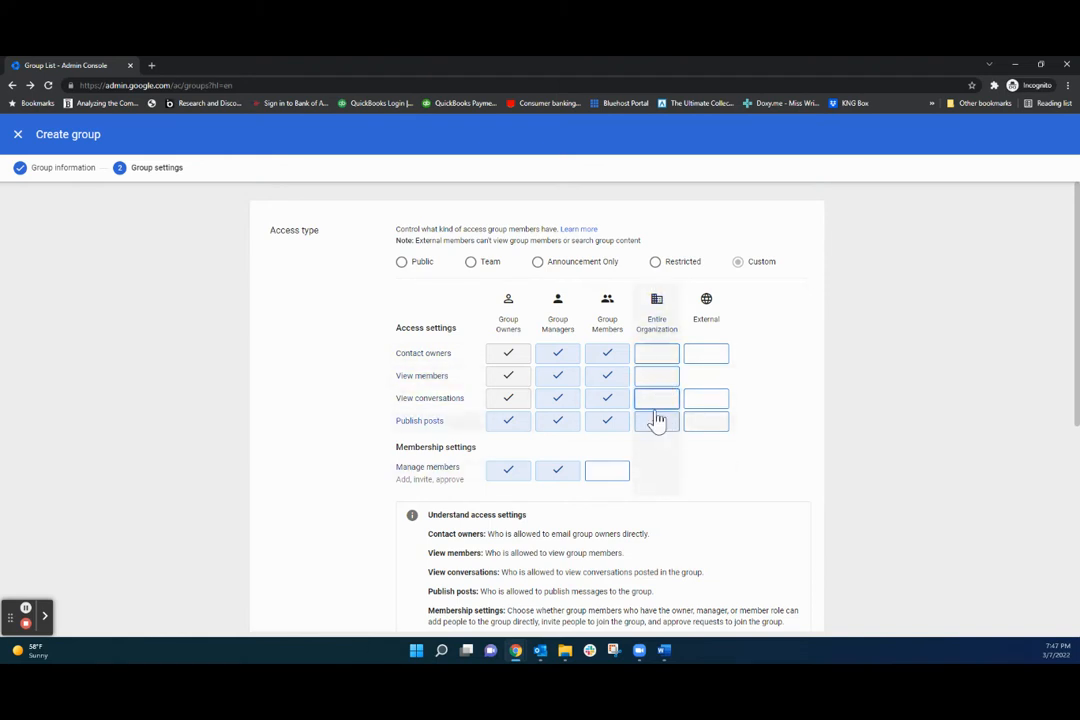
left_click(655, 424)
left_click(655, 420)
left_click(652, 420)
left_click(708, 424)
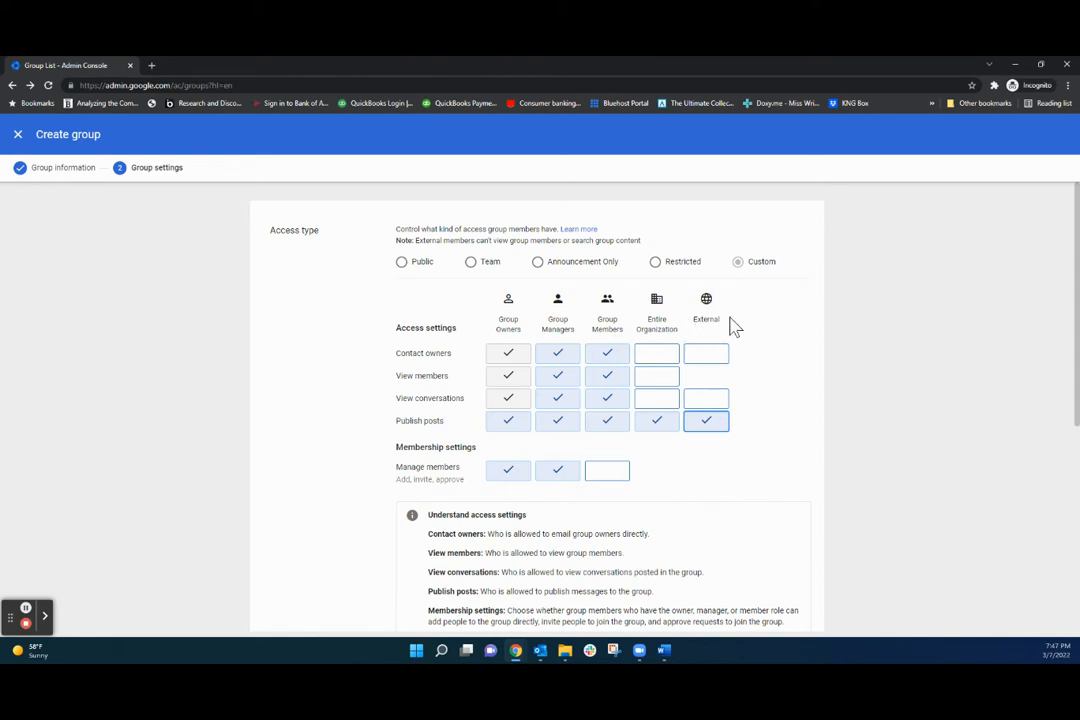
Allow only invited users to join and create the Customer Service group.
scroll(642, 466, "down", 3)
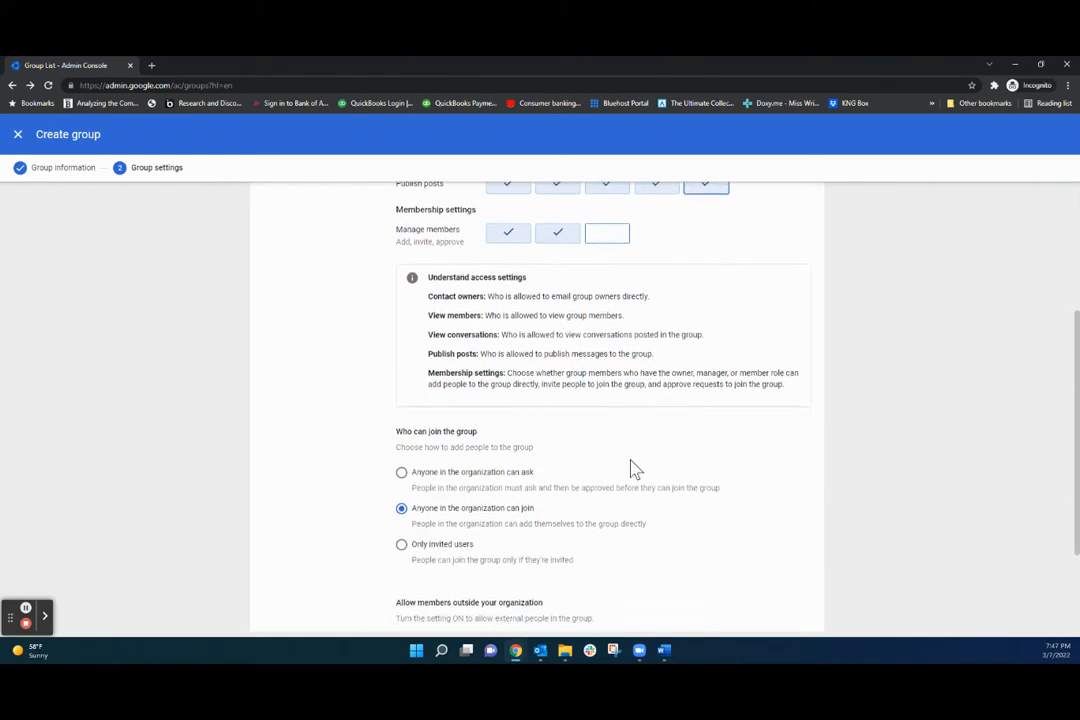
scroll(630, 470, "down", 2)
left_click(404, 445)
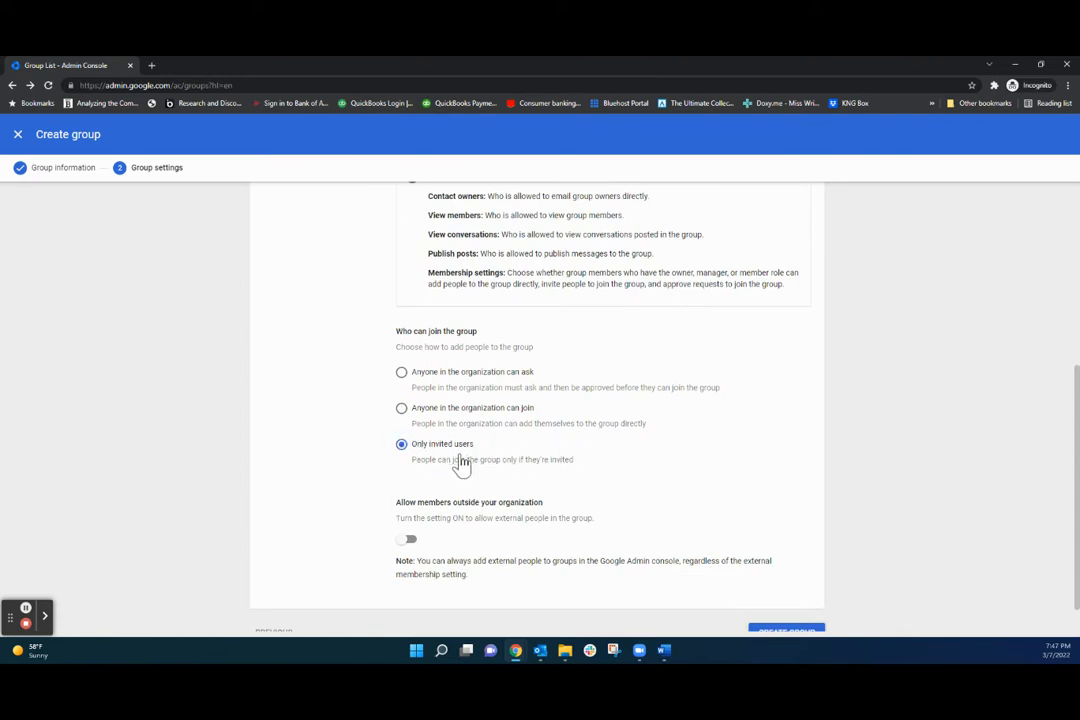
scroll(567, 477, "down", 1)
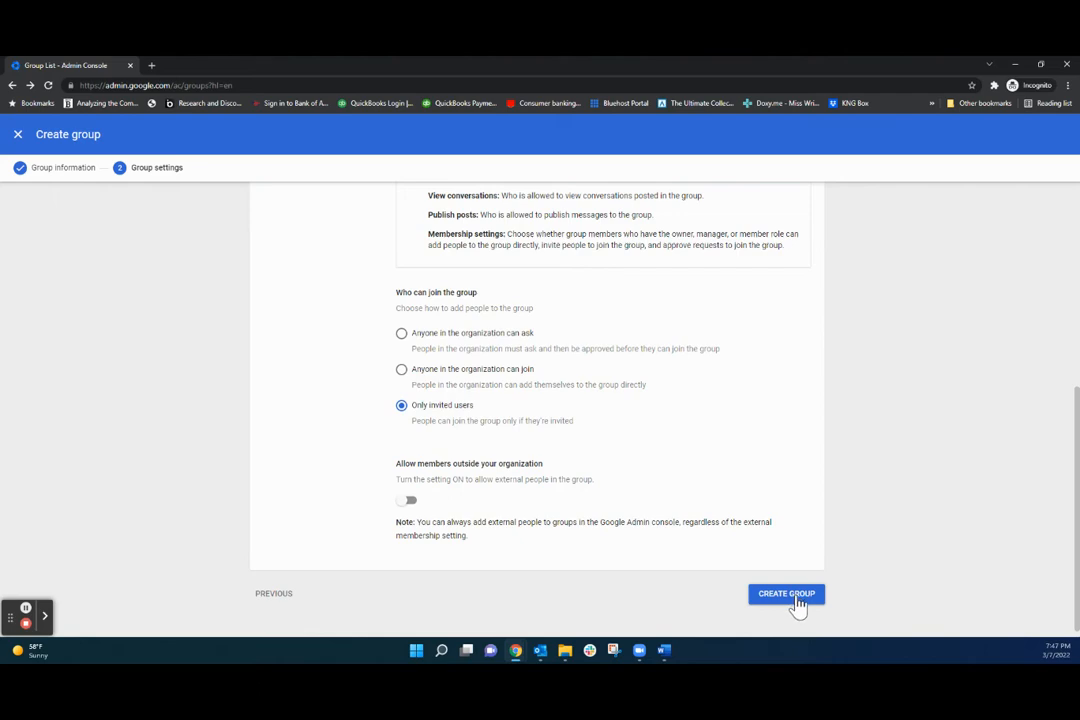
scroll(700, 496, "up", 3)
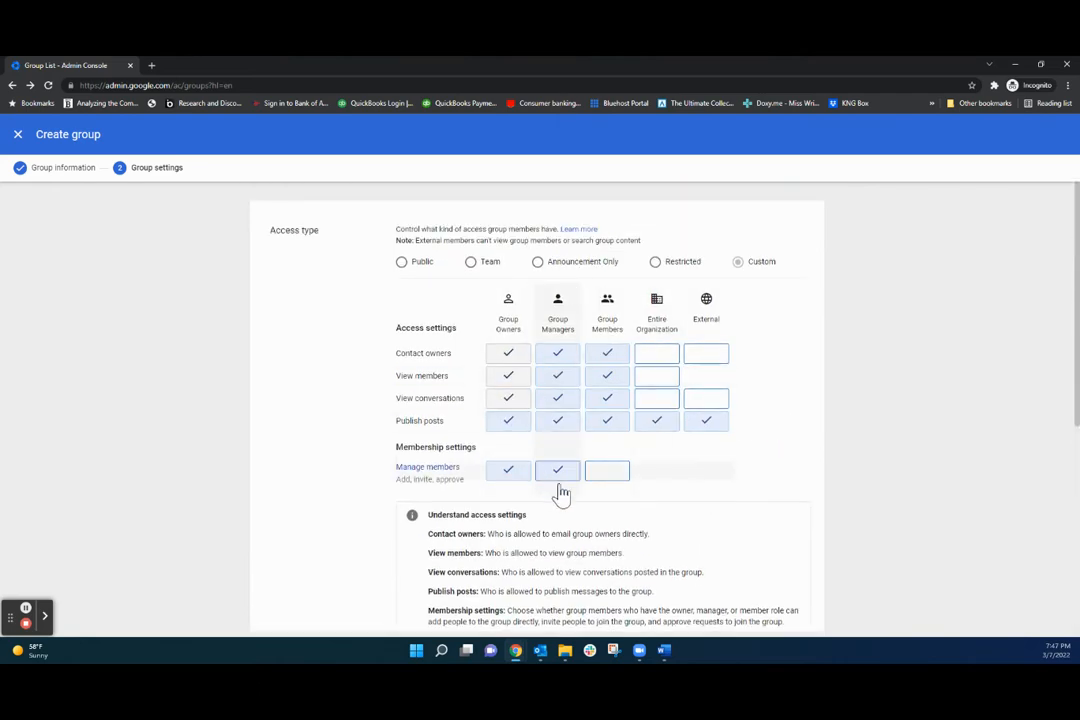
scroll(738, 591, "down", 3)
scroll(805, 597, "down", 2)
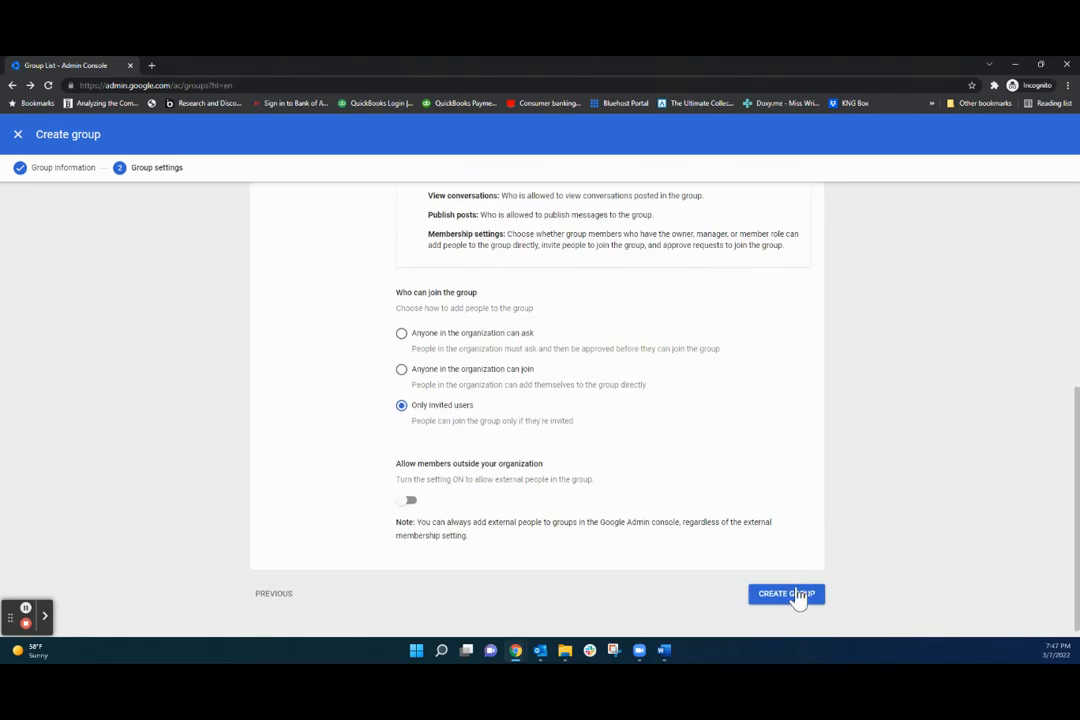
left_click(795, 595)
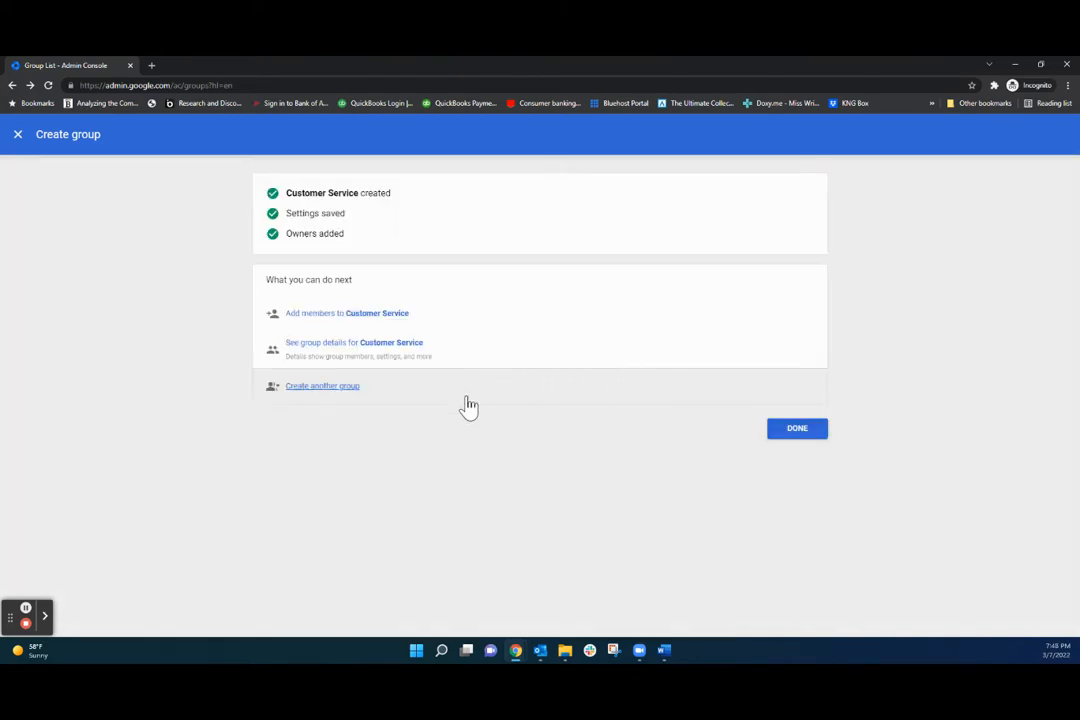
Add General Counsel as a member of Customer Service.
left_click(395, 315)
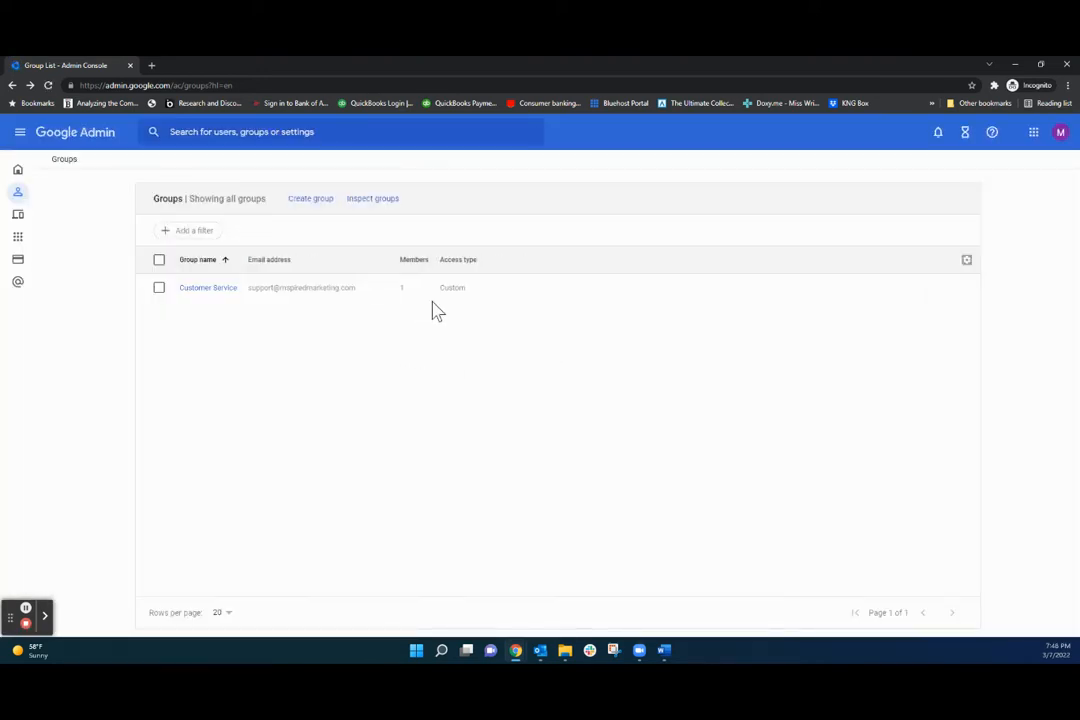
mouse_move(657, 291)
left_click(733, 287)
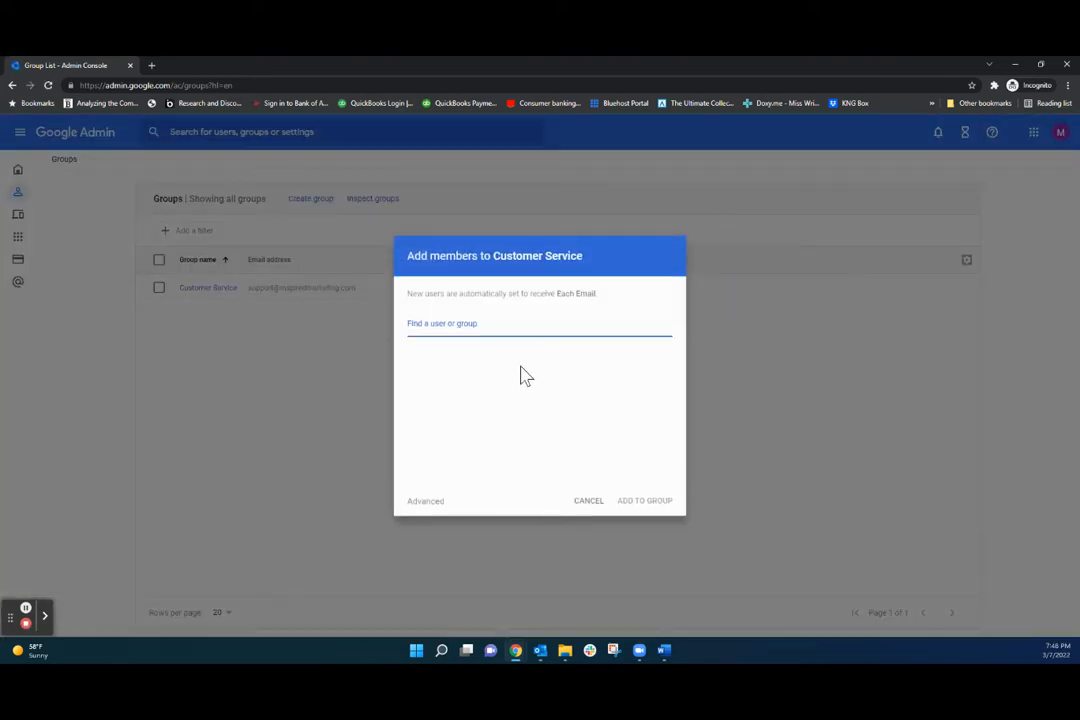
type("genera")
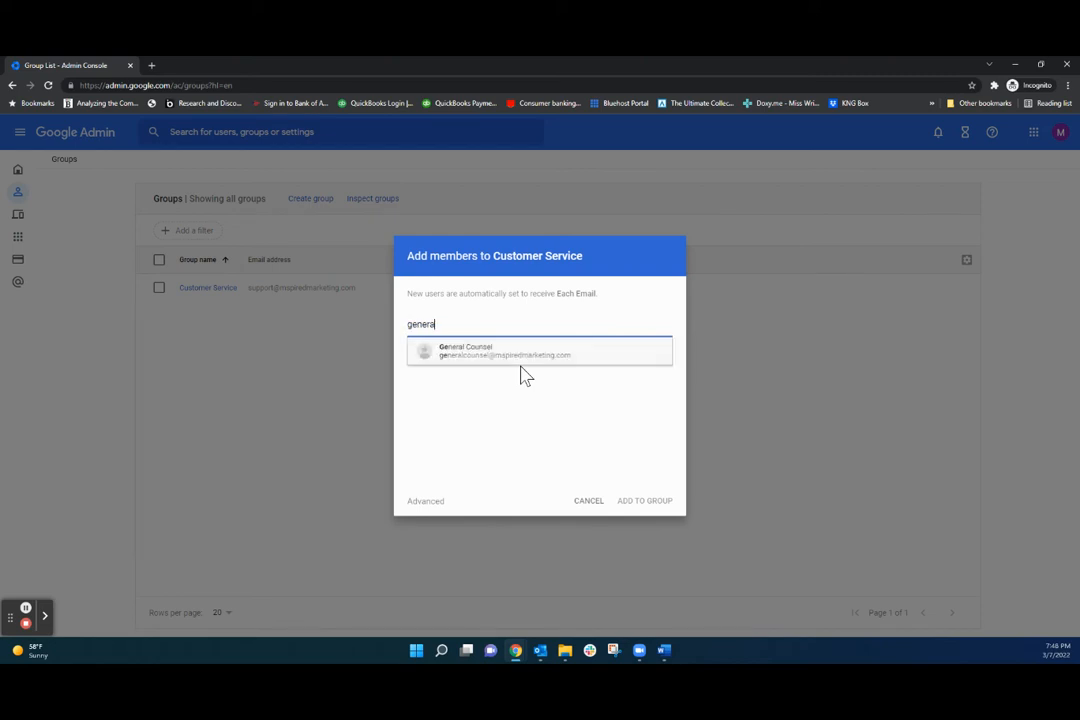
type("l")
left_click(516, 358)
key("Return")
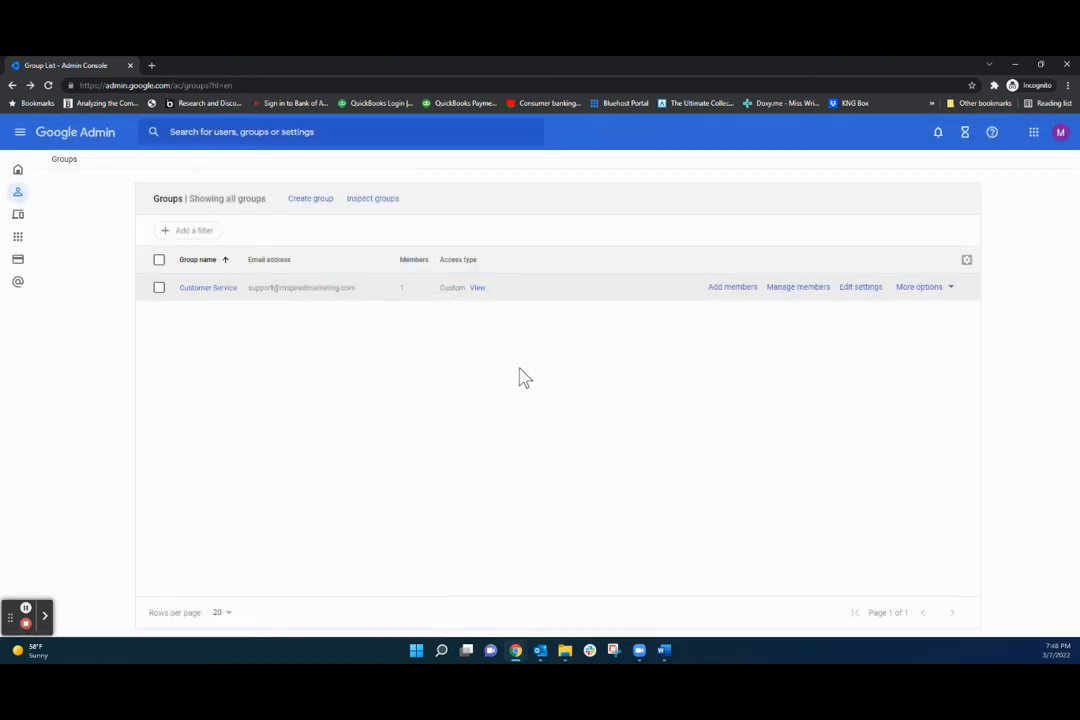
Re-add General Counsel, then open the group's advanced settings in Google Groups.
left_click(731, 289)
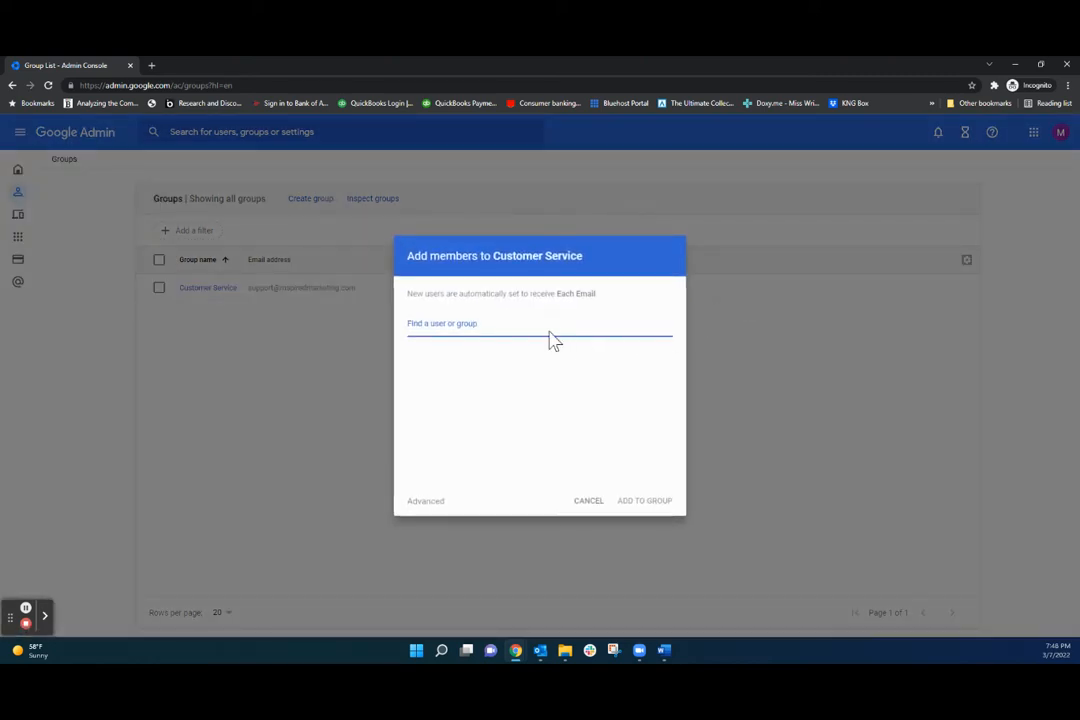
type("general")
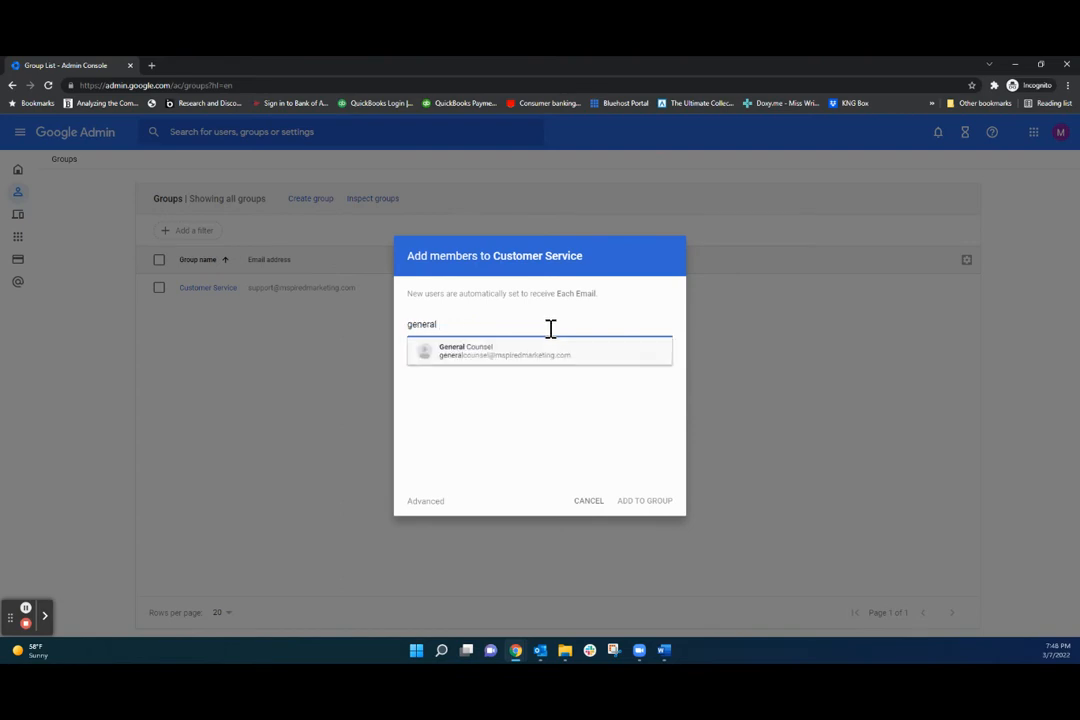
left_click(542, 370)
key("Return")
left_click(873, 290)
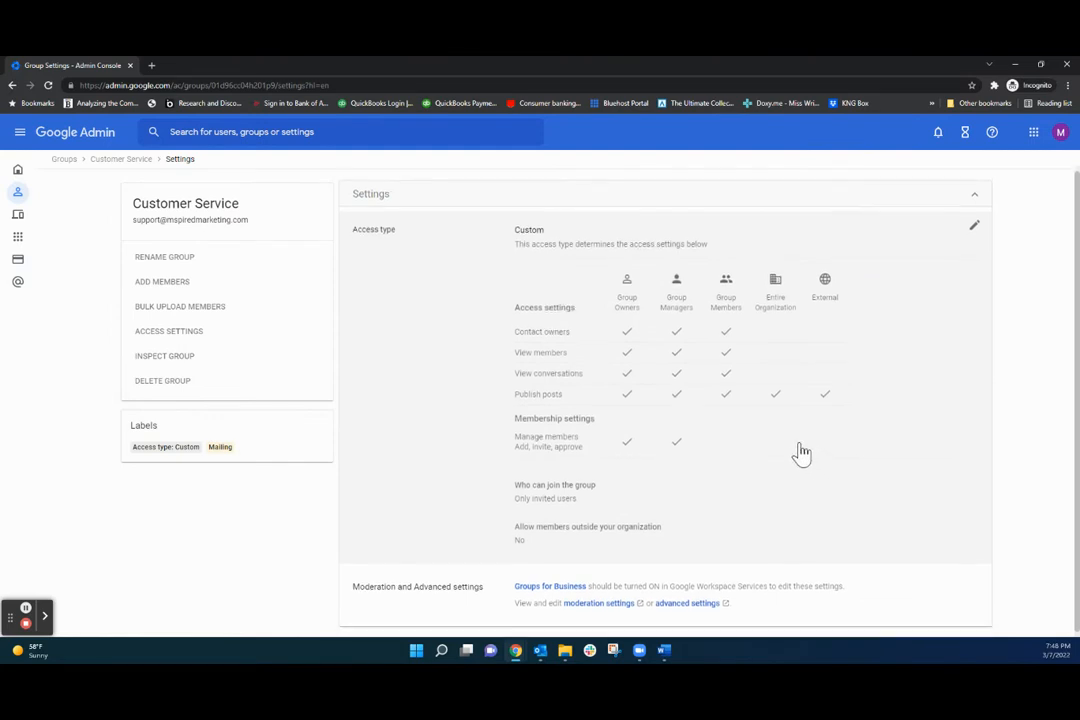
left_click(675, 605)
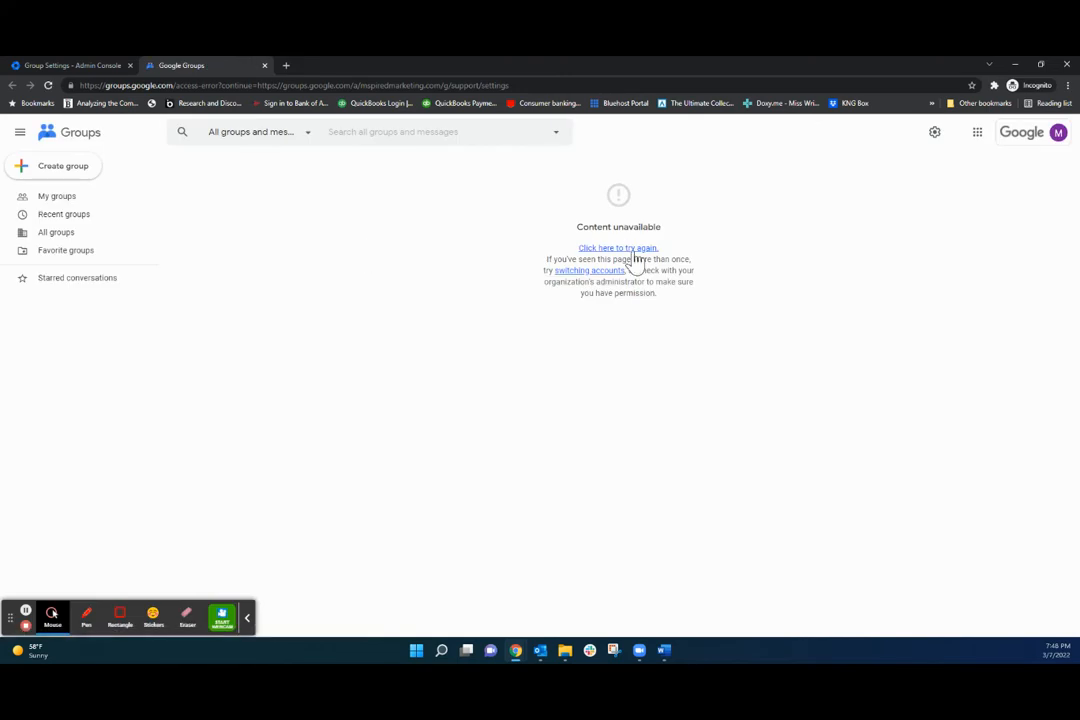
Reload the failed settings page and turn on Collaborative Inbox.
left_click(617, 248)
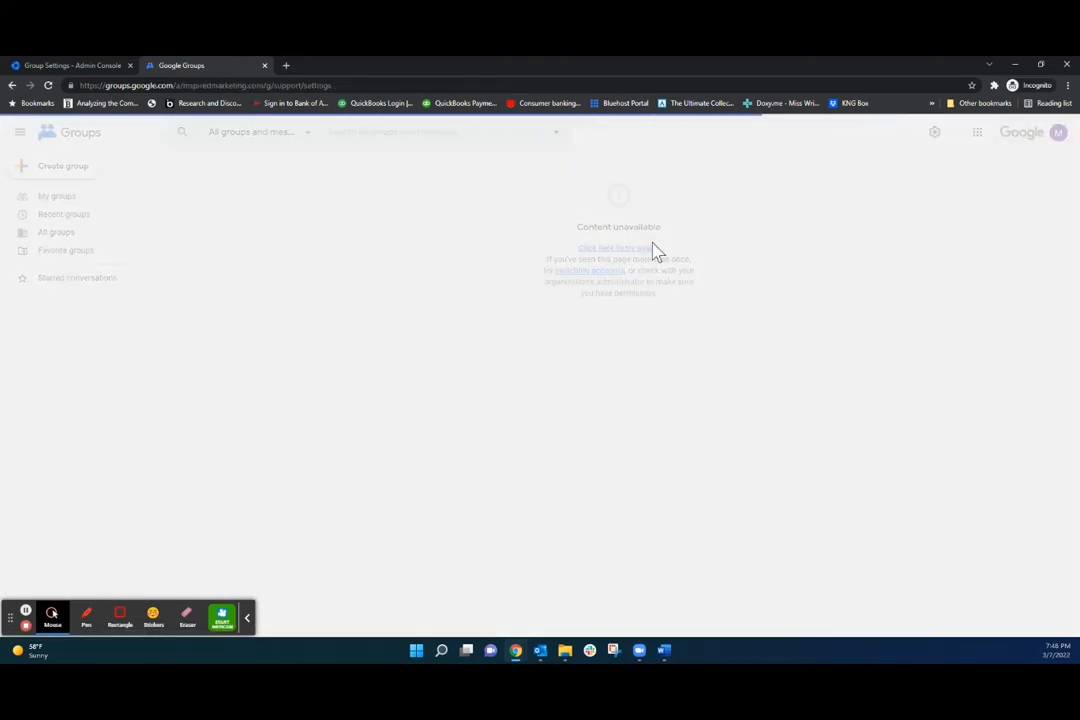
scroll(324, 256, "down", 1)
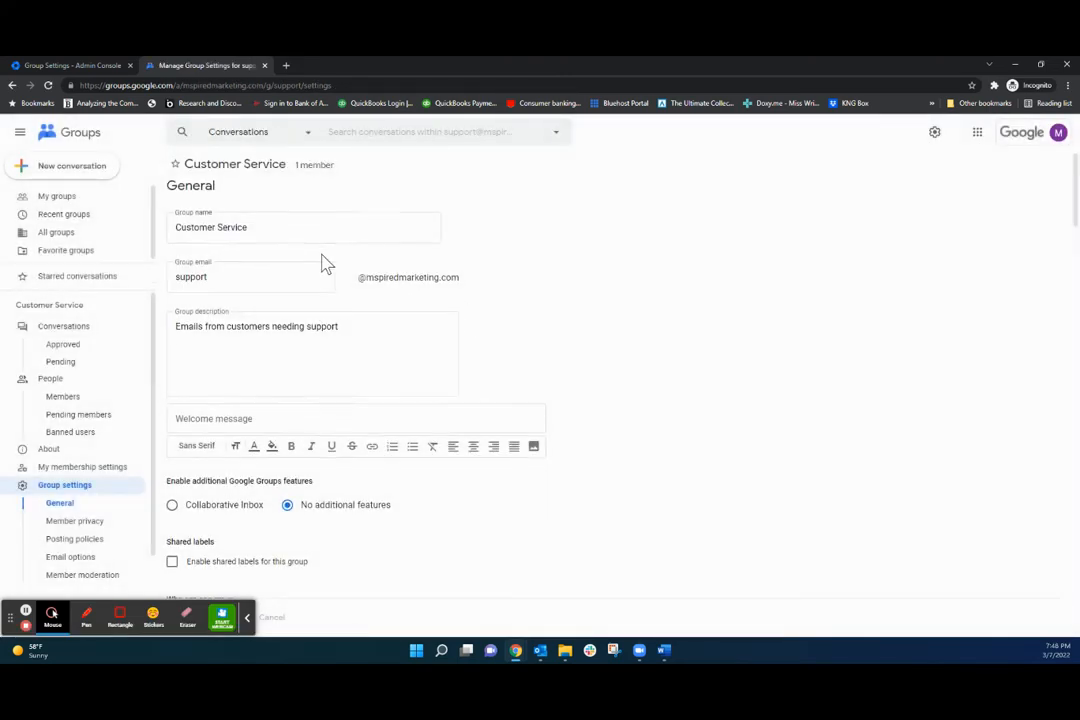
scroll(275, 228, "up", 1)
scroll(228, 405, "down", 1)
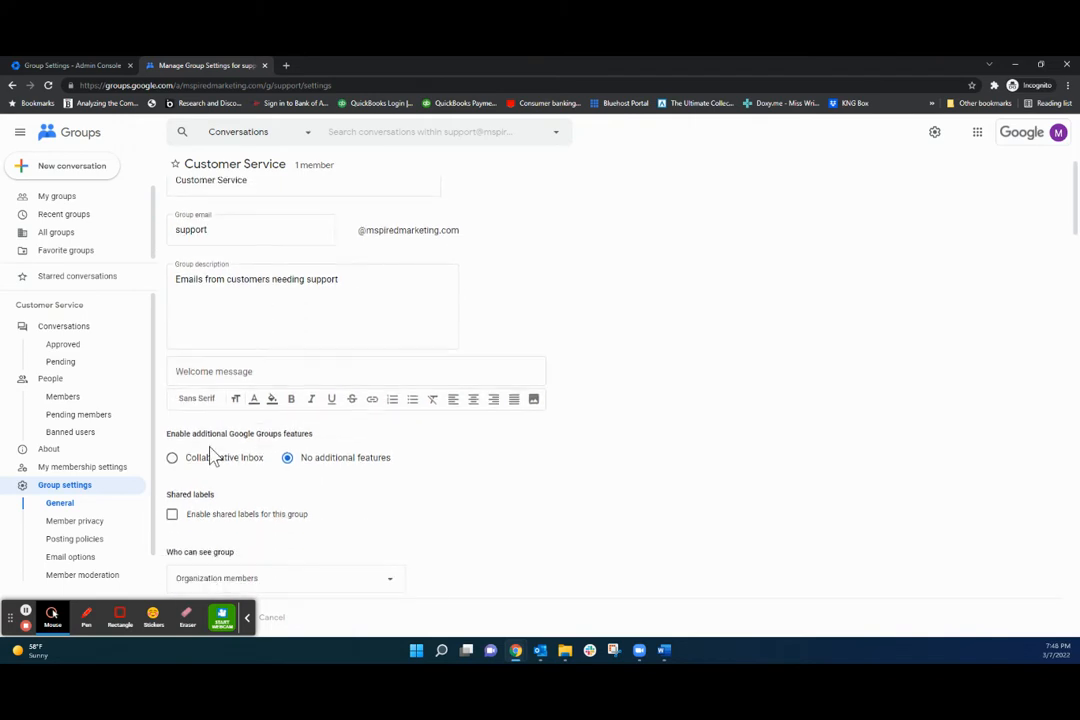
left_click(172, 457)
Set 'Who can view member email addresses' to Group members.
scroll(588, 410, "down", 3)
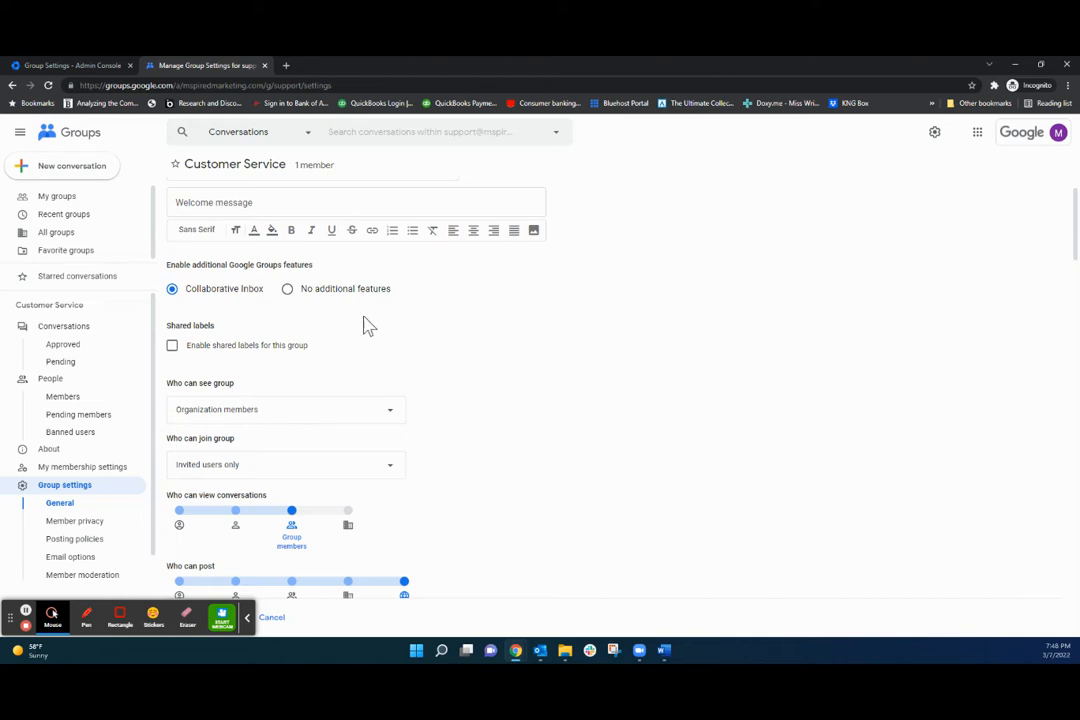
scroll(482, 443, "down", 2)
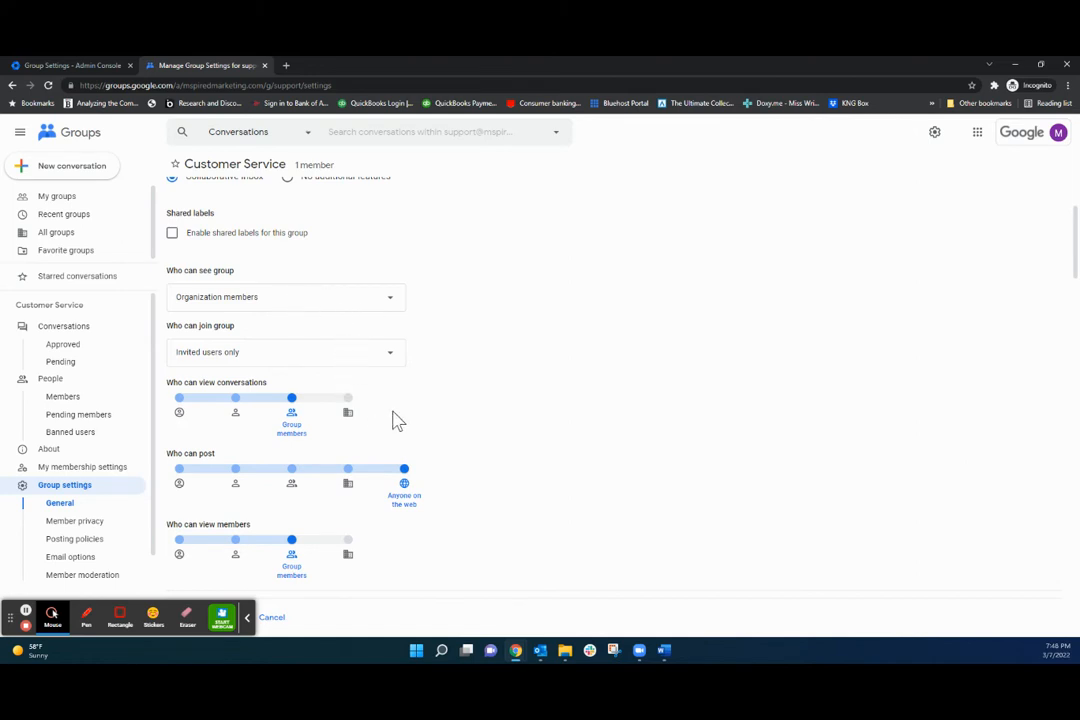
scroll(441, 408, "down", 1)
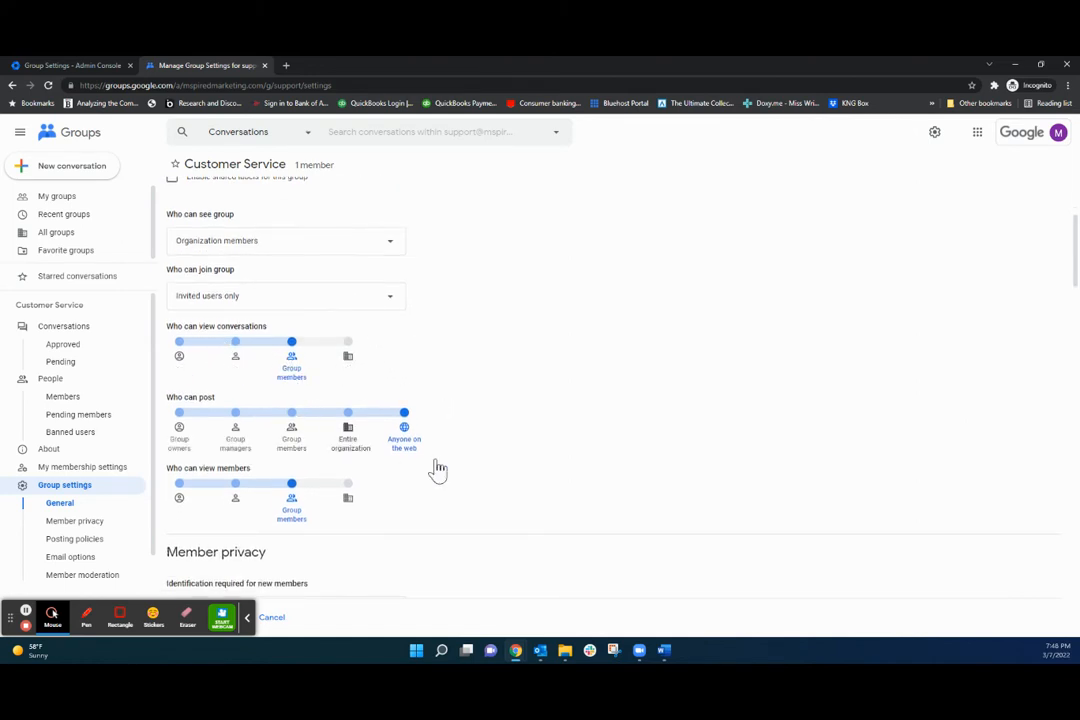
scroll(450, 460, "down", 1)
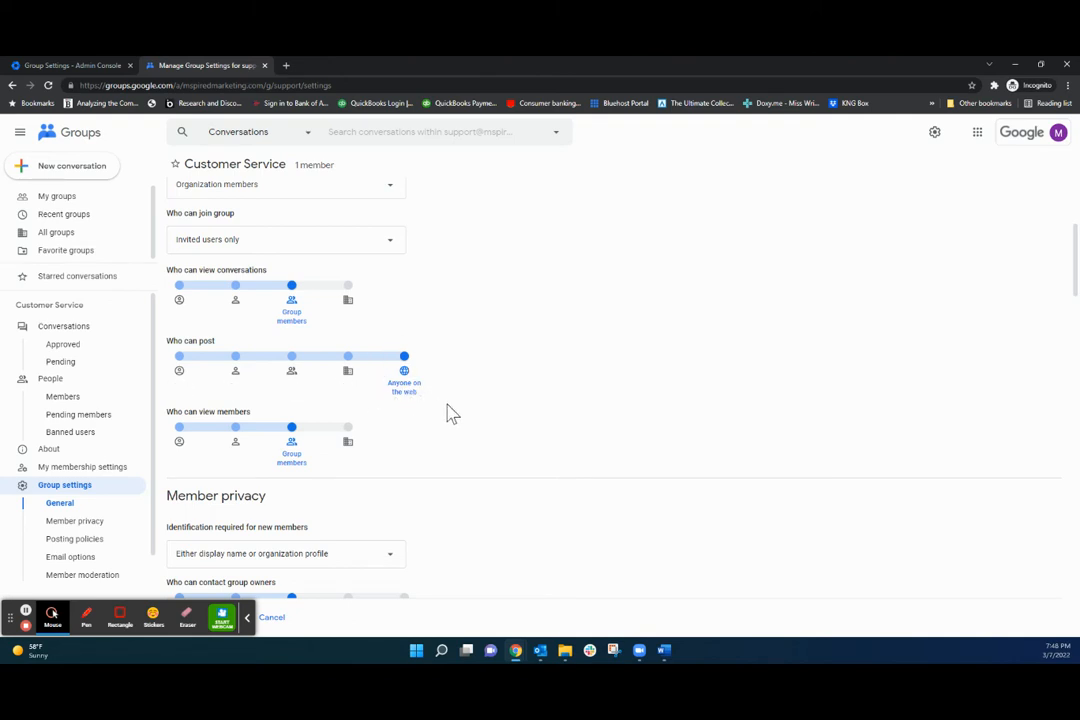
scroll(440, 400, "down", 1)
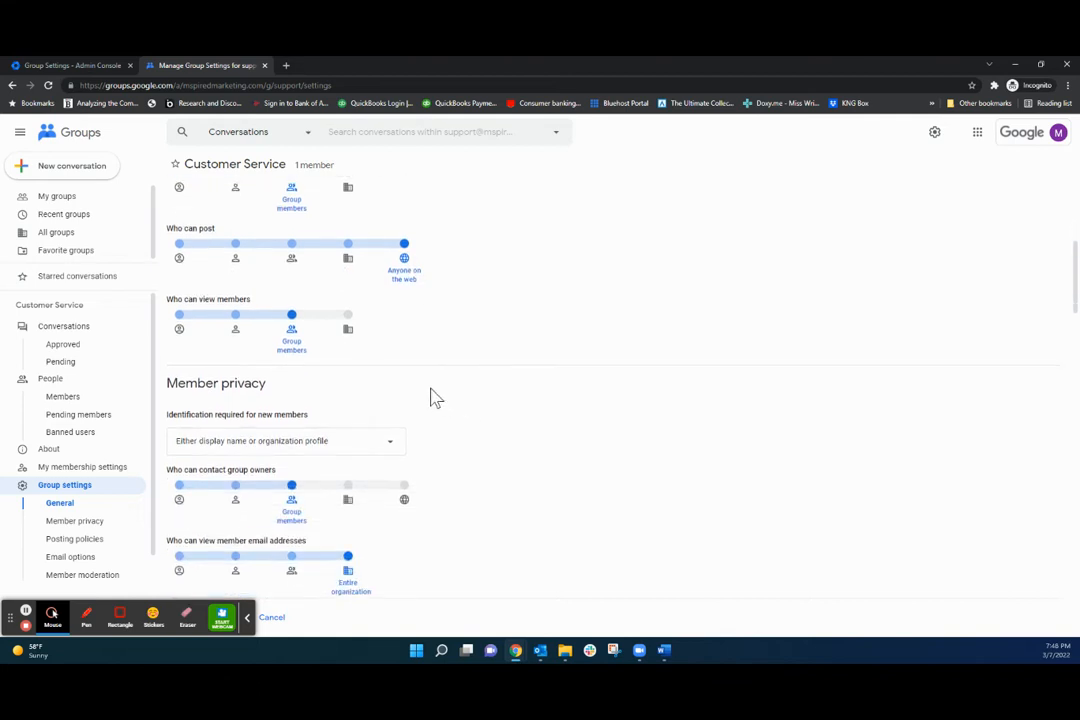
scroll(440, 398, "down", 1)
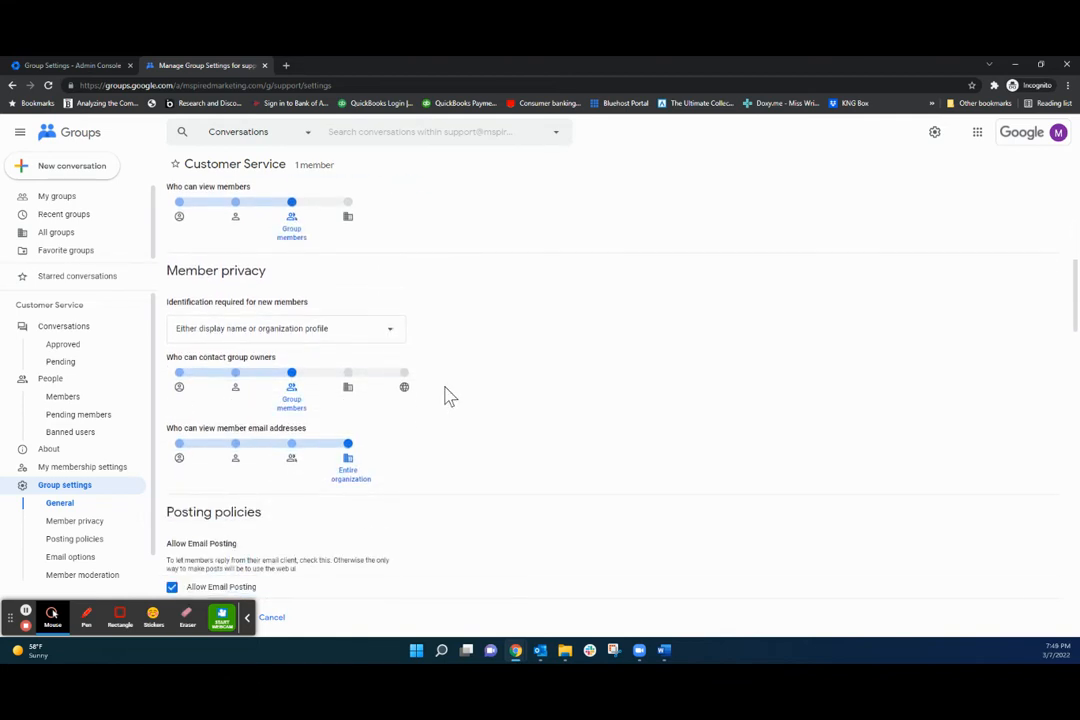
scroll(449, 396, "down", 1)
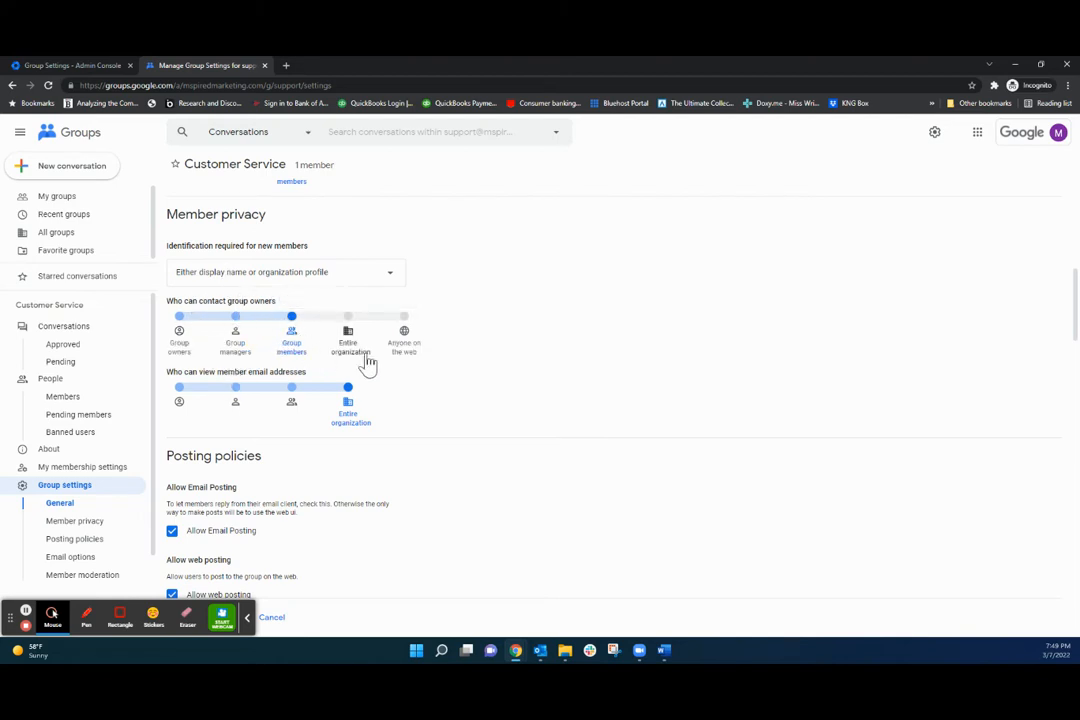
scroll(420, 400, "down", 1)
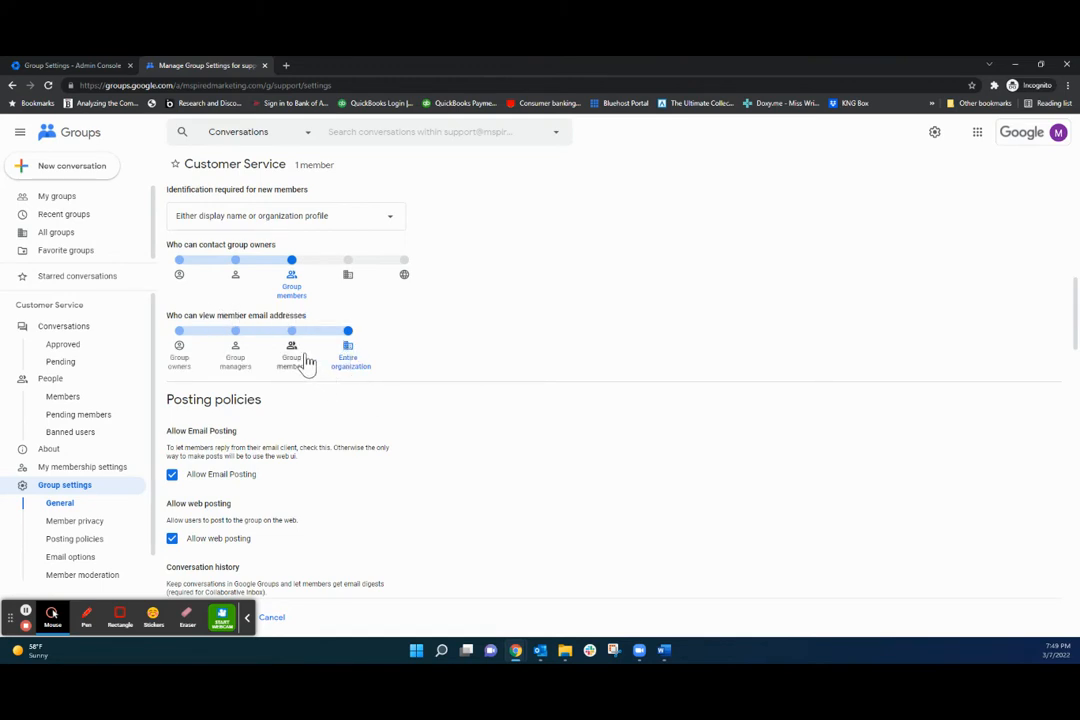
left_click(291, 345)
scroll(417, 407, "down", 1)
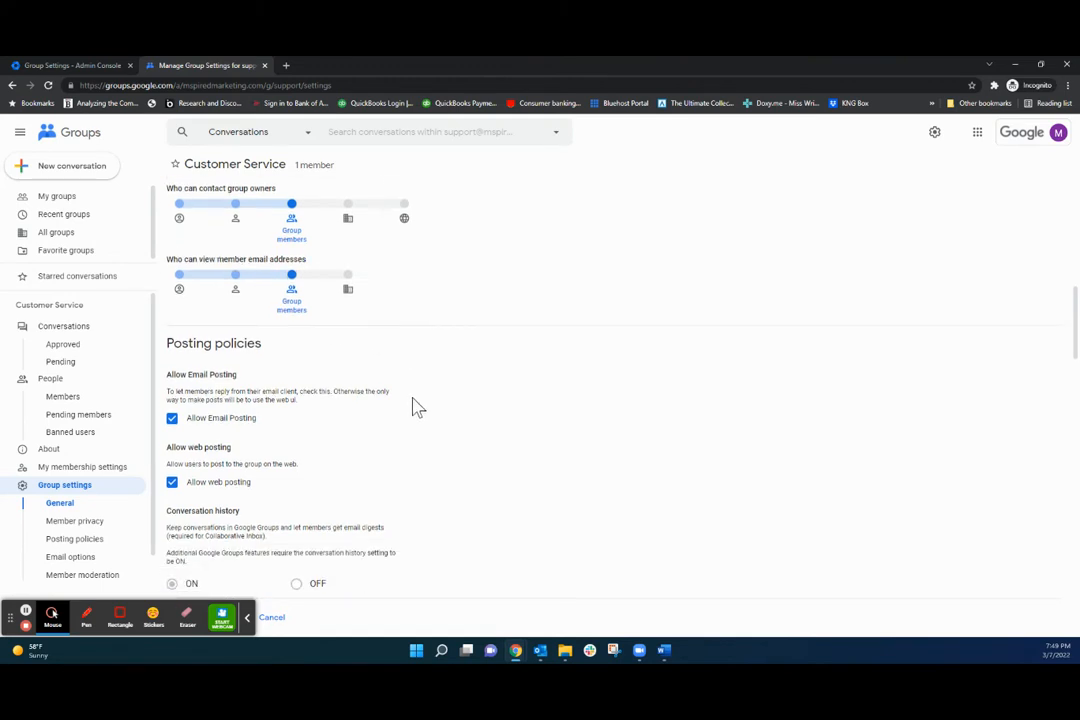
scroll(417, 407, "down", 1)
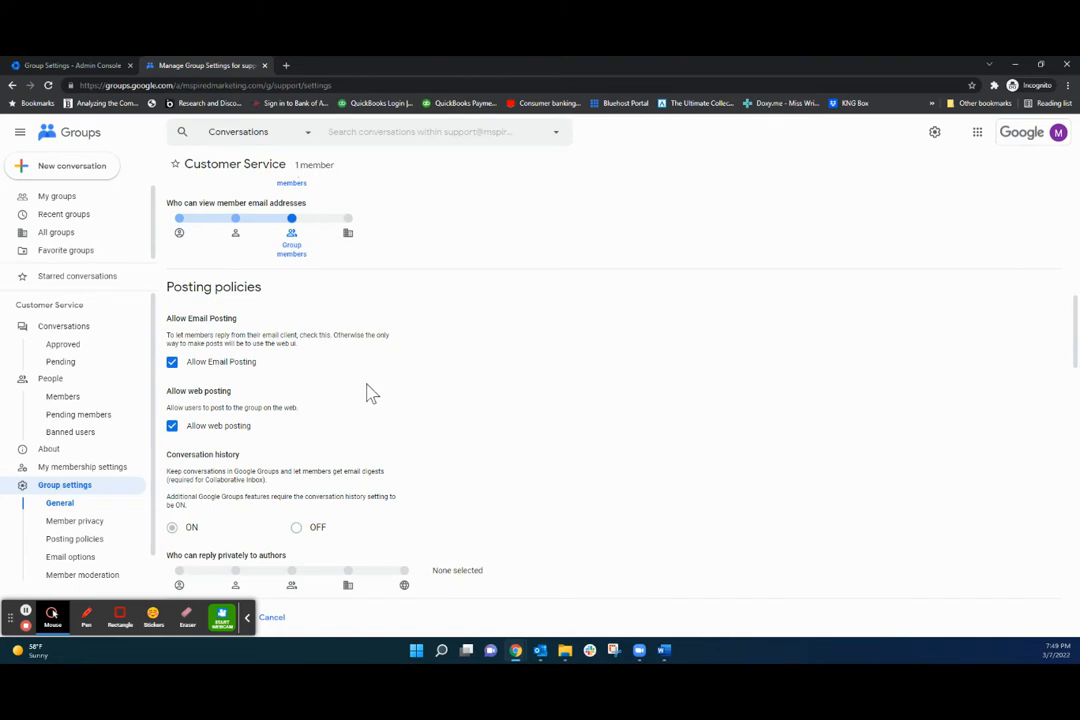
scroll(350, 378, "down", 1)
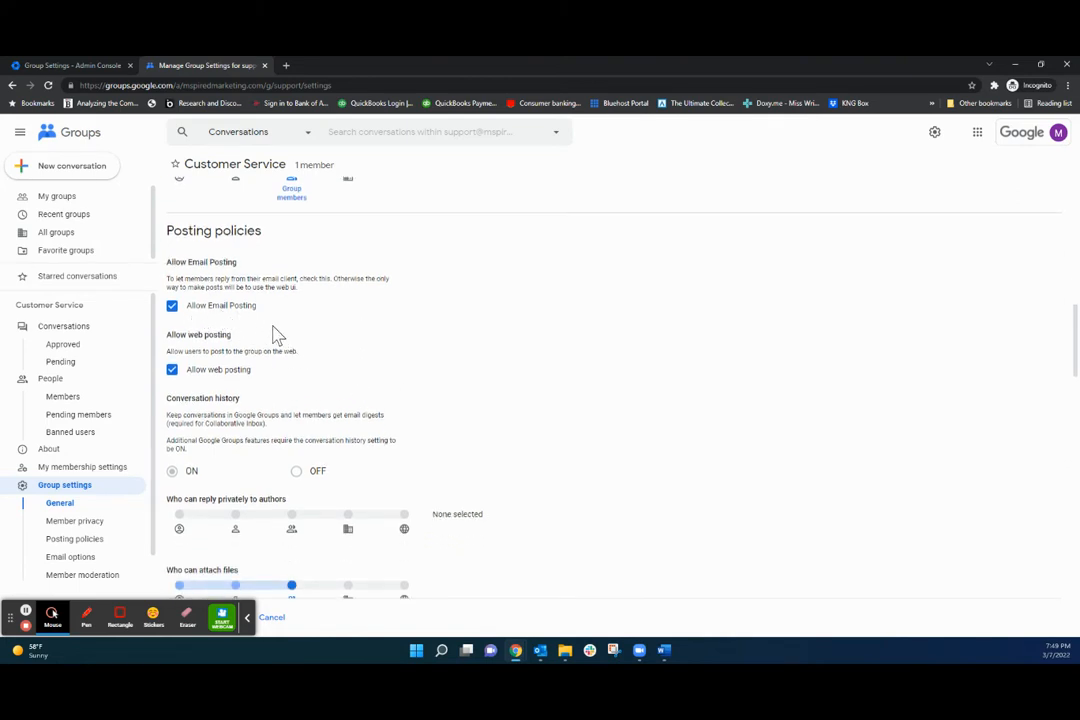
scroll(268, 337, "down", 1)
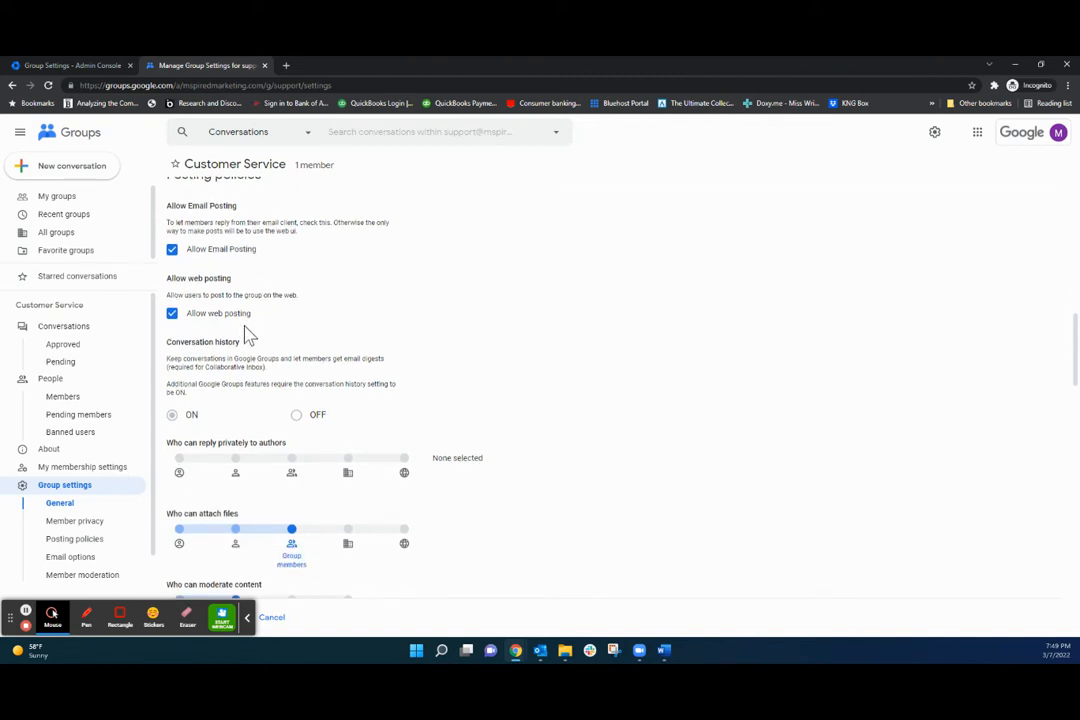
scroll(255, 338, "down", 2)
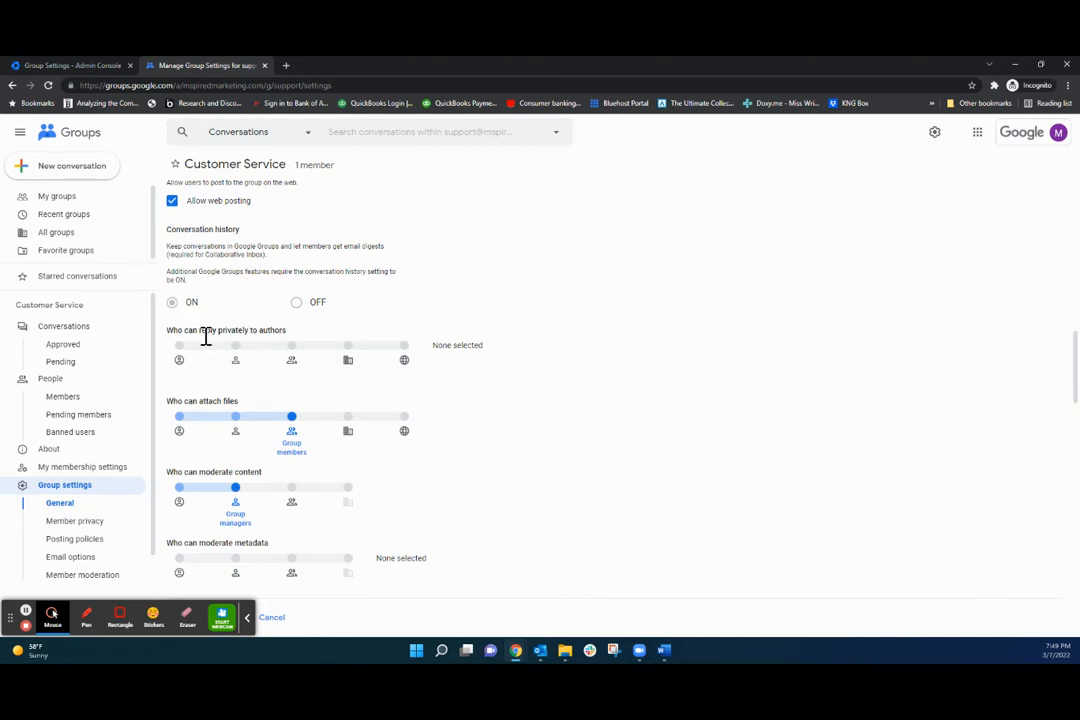
Let group members reply privately to authors and anyone on the web attach files.
left_click(294, 358)
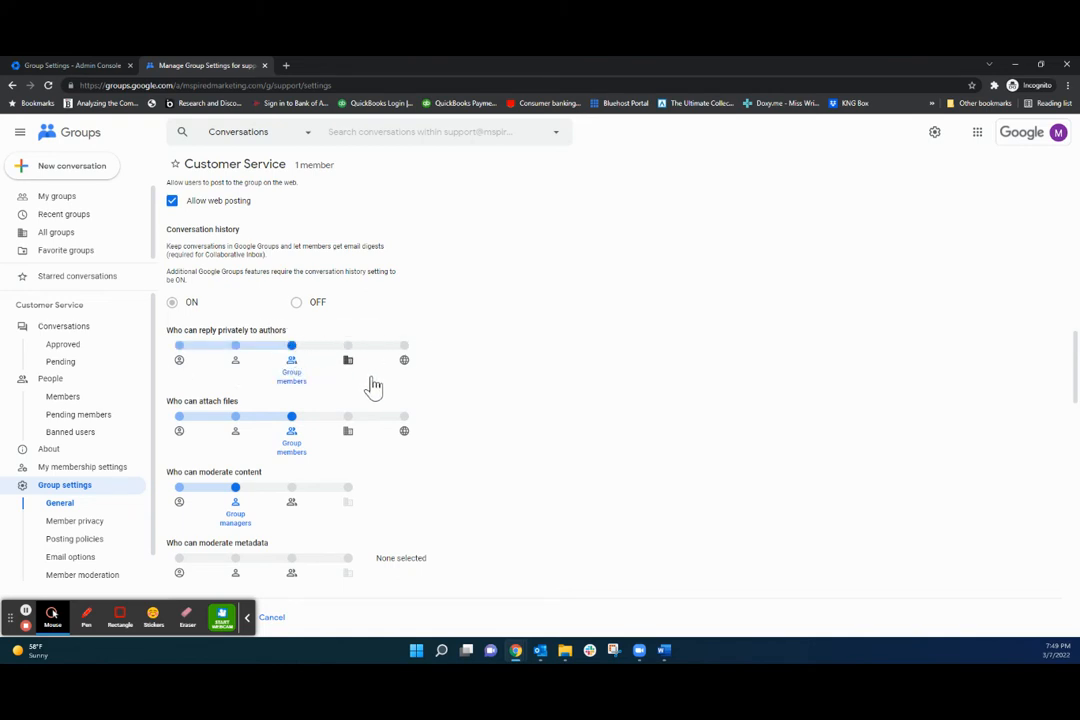
scroll(485, 395, "down", 1)
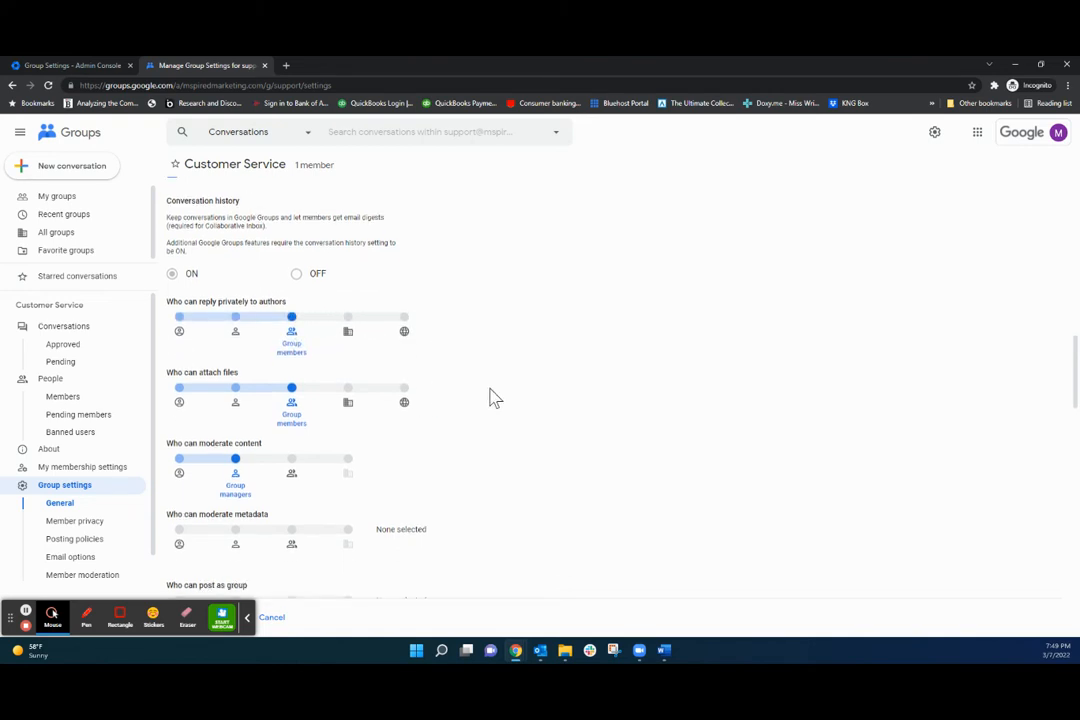
left_click(404, 365)
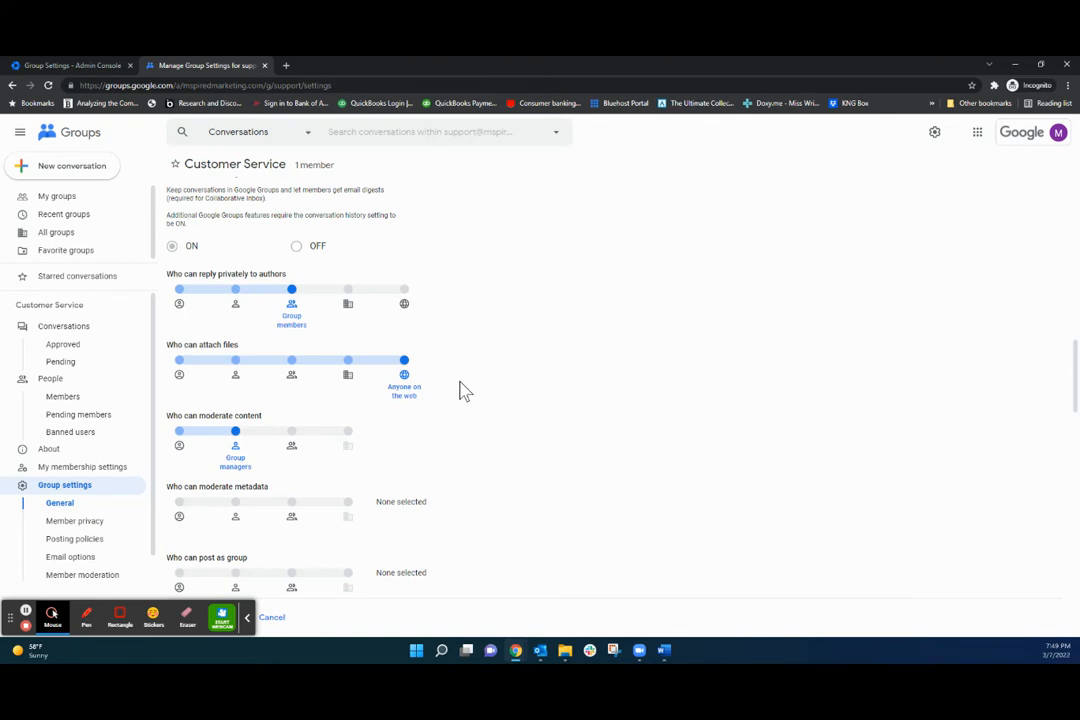
Make the group address the default sender.
scroll(440, 390, "down", 1)
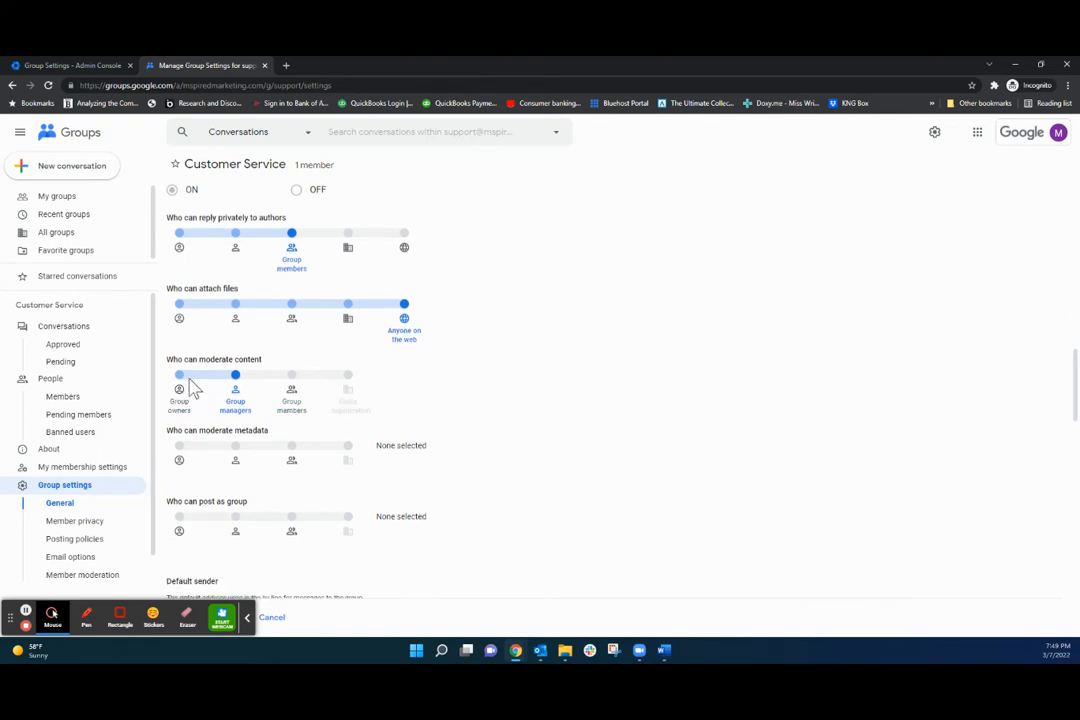
scroll(522, 418, "down", 1)
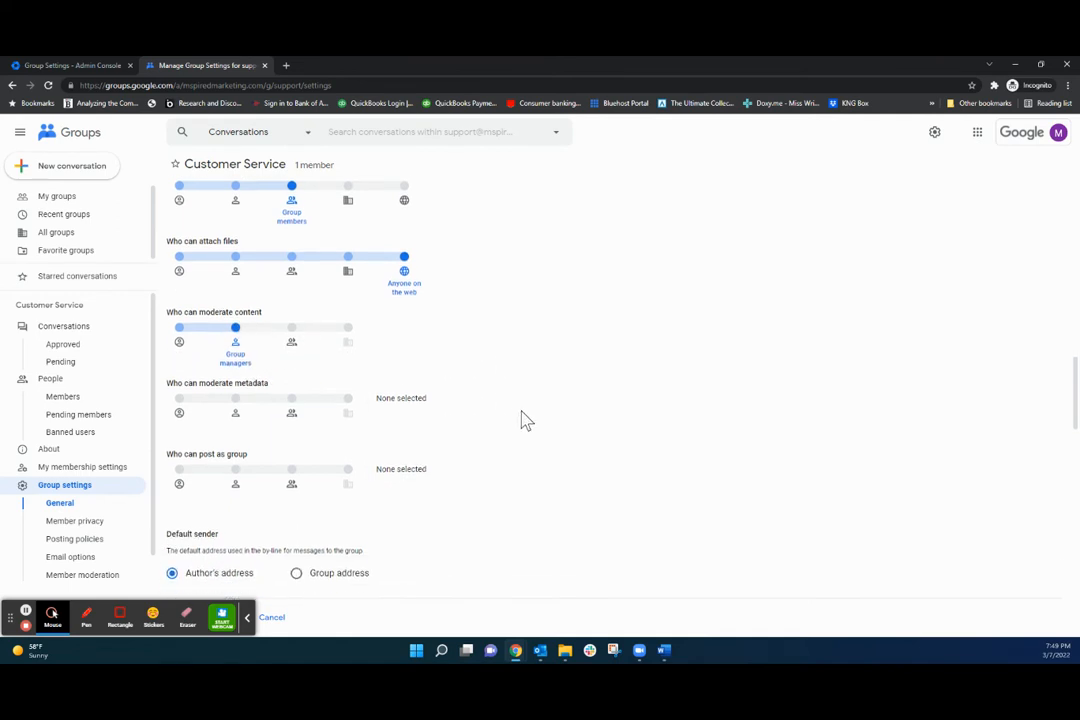
scroll(528, 421, "down", 1)
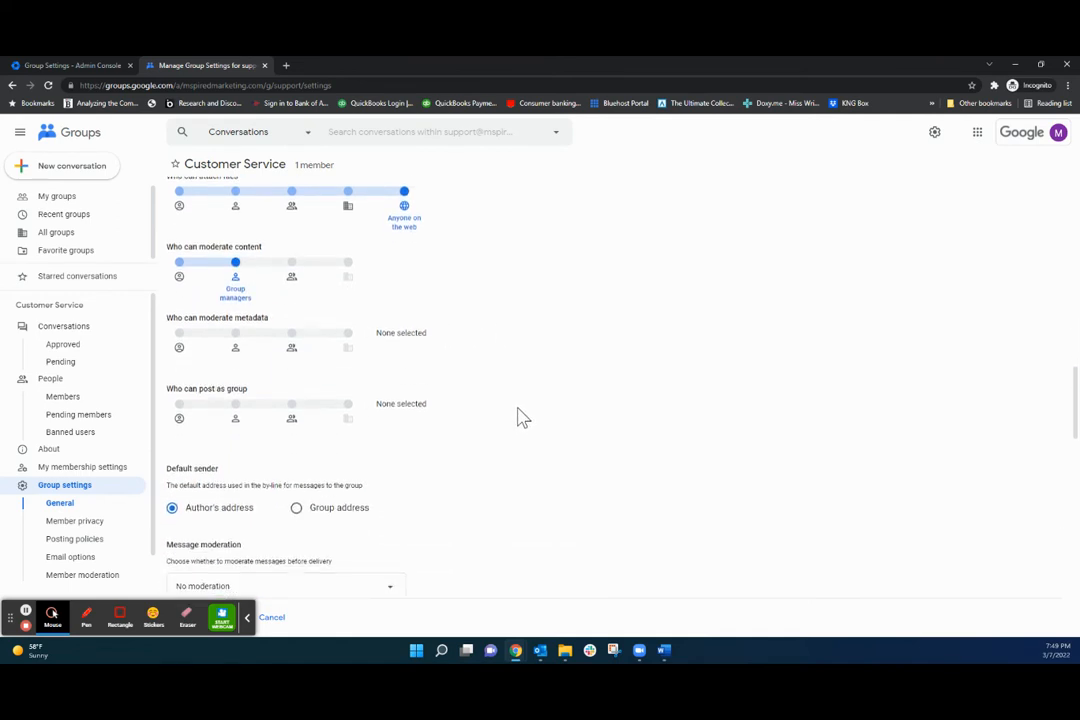
scroll(509, 419, "down", 1)
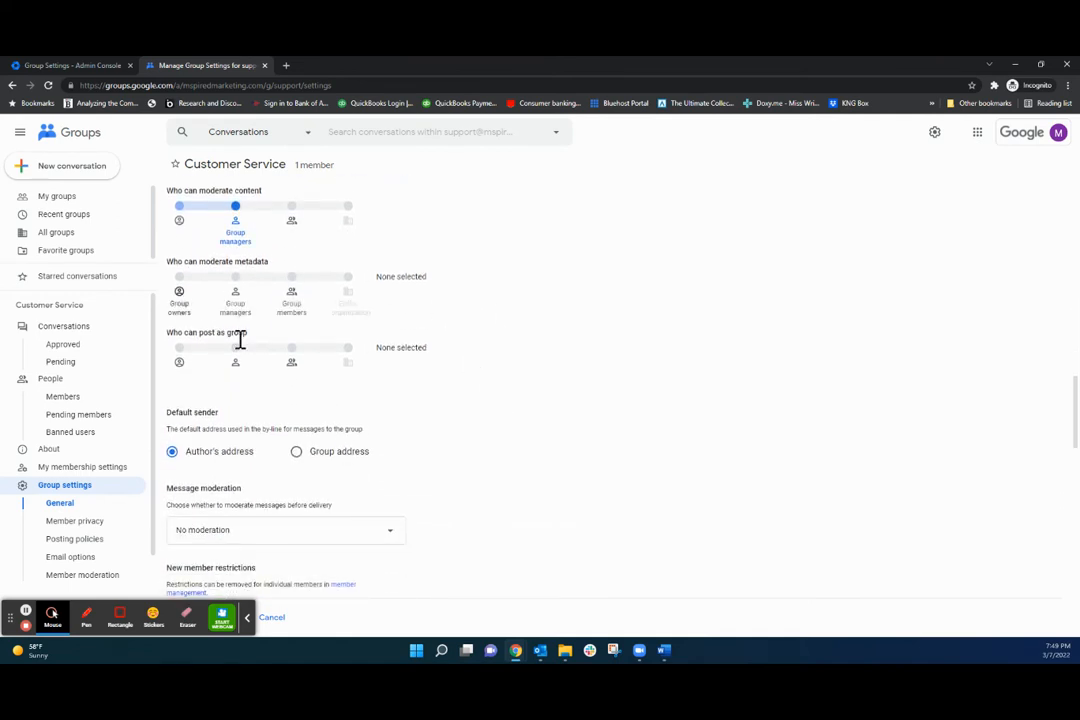
scroll(463, 372, "down", 2)
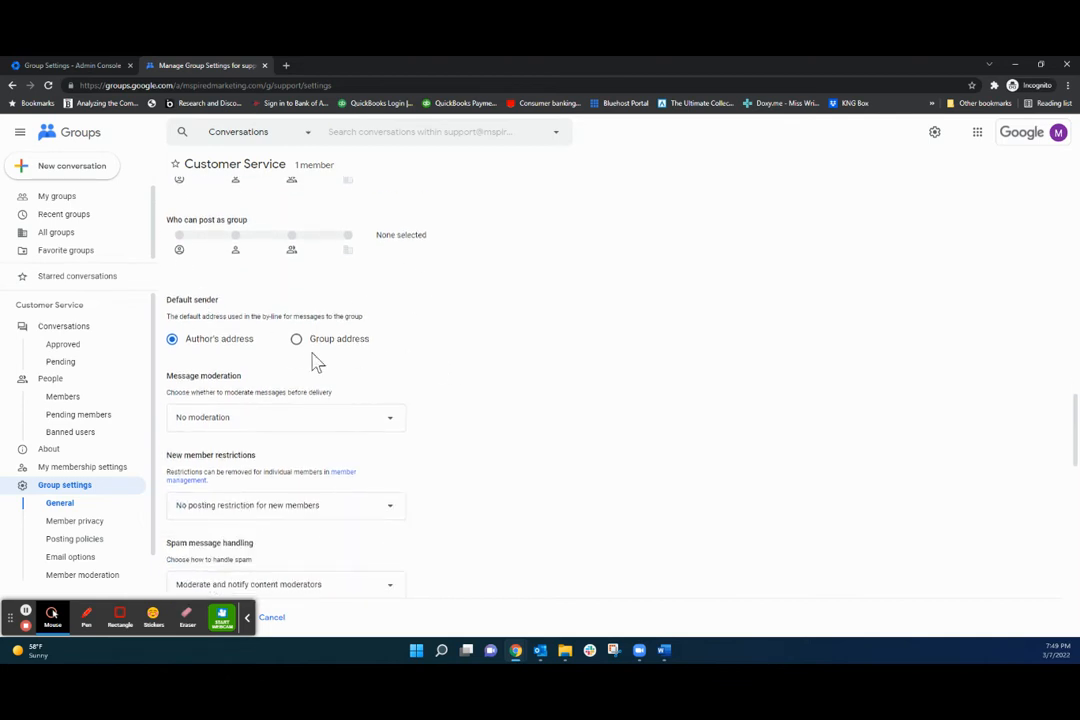
left_click(296, 339)
Choose 'Post suspicious messages to the group' for spam message handling.
scroll(380, 320, "down", 2)
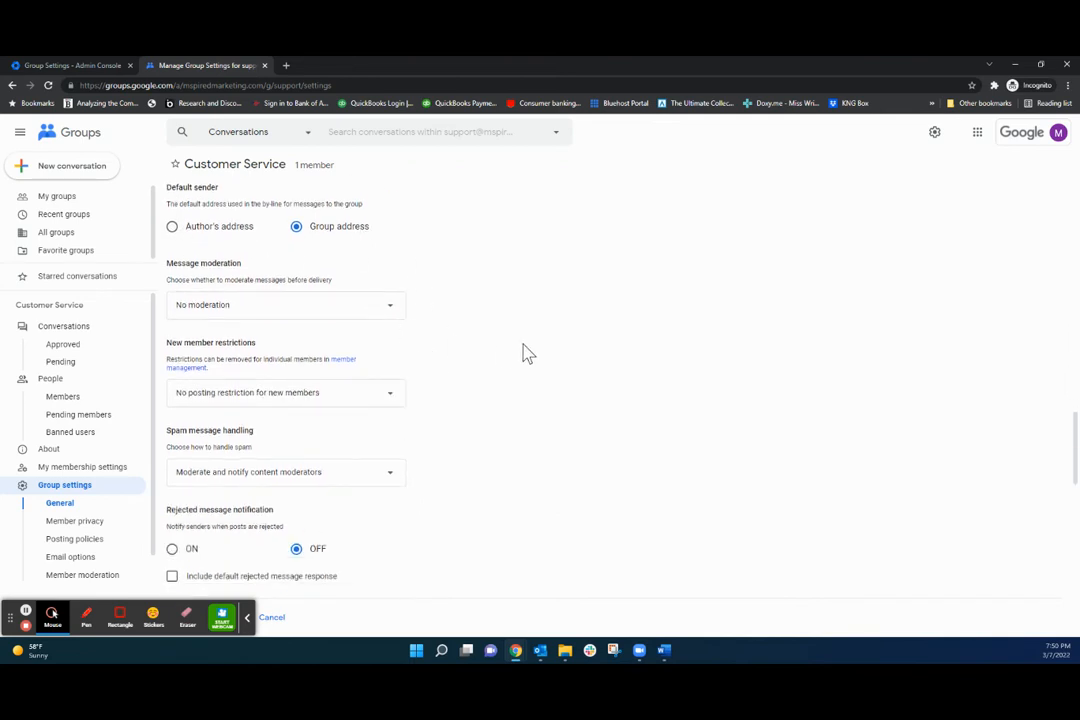
scroll(523, 355, "down", 2)
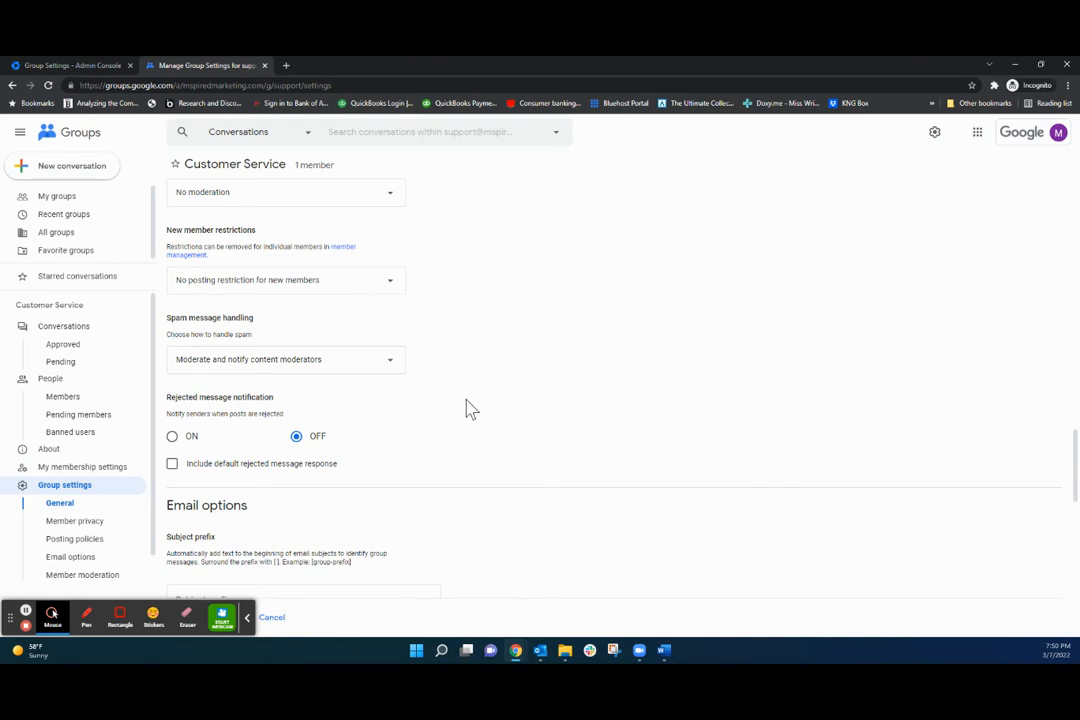
scroll(470, 408, "down", 1)
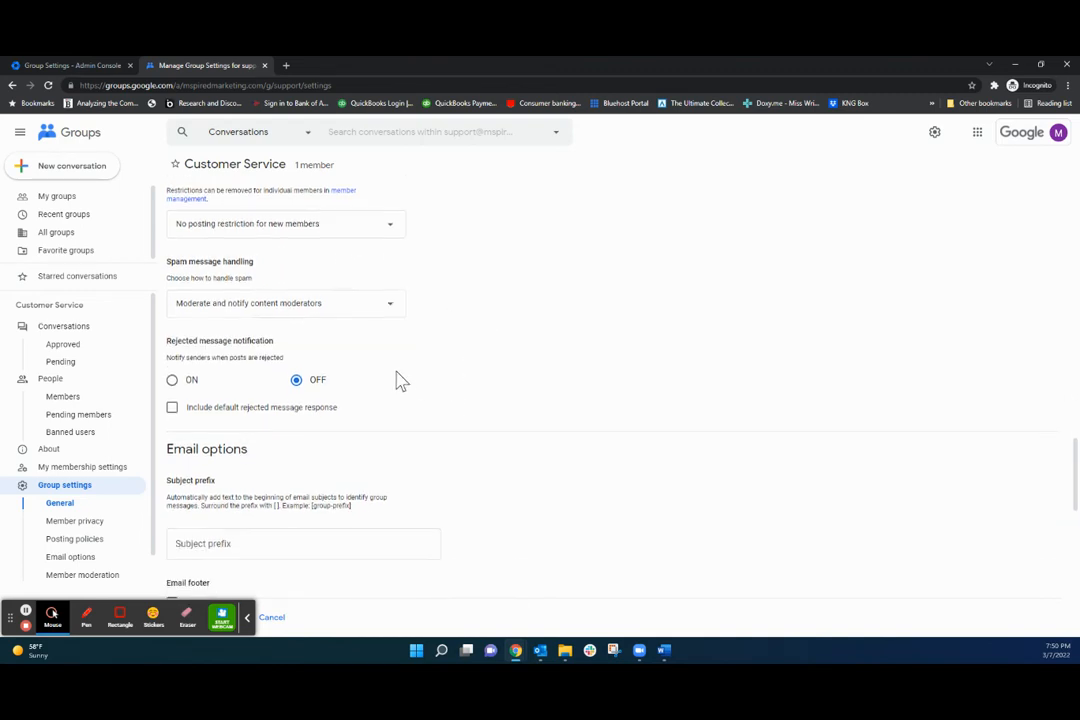
left_click(332, 318)
left_click(312, 360)
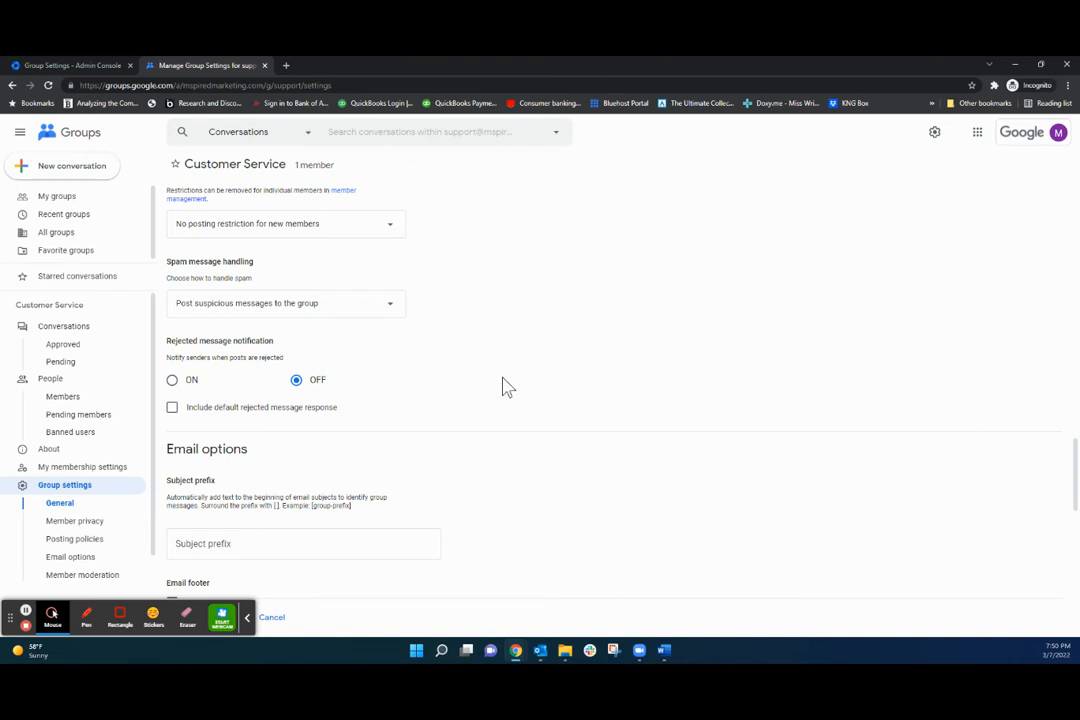
scroll(504, 386, "down", 2)
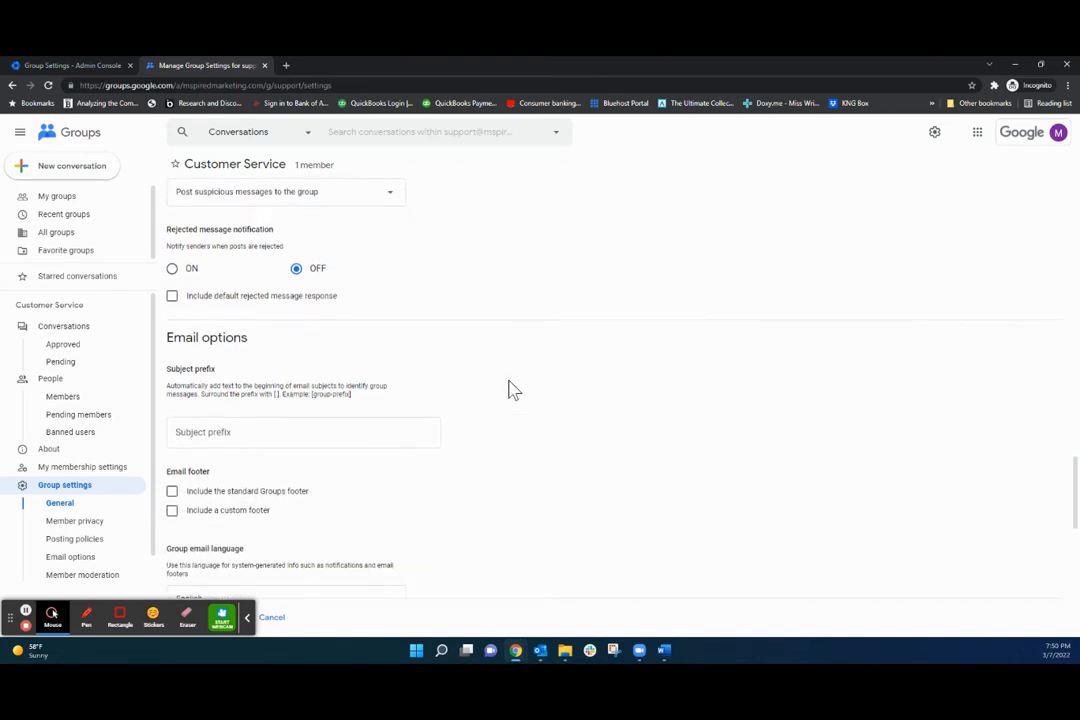
Enter [Support] as the subject prefix for Customer Service group emails.
left_click(216, 429)
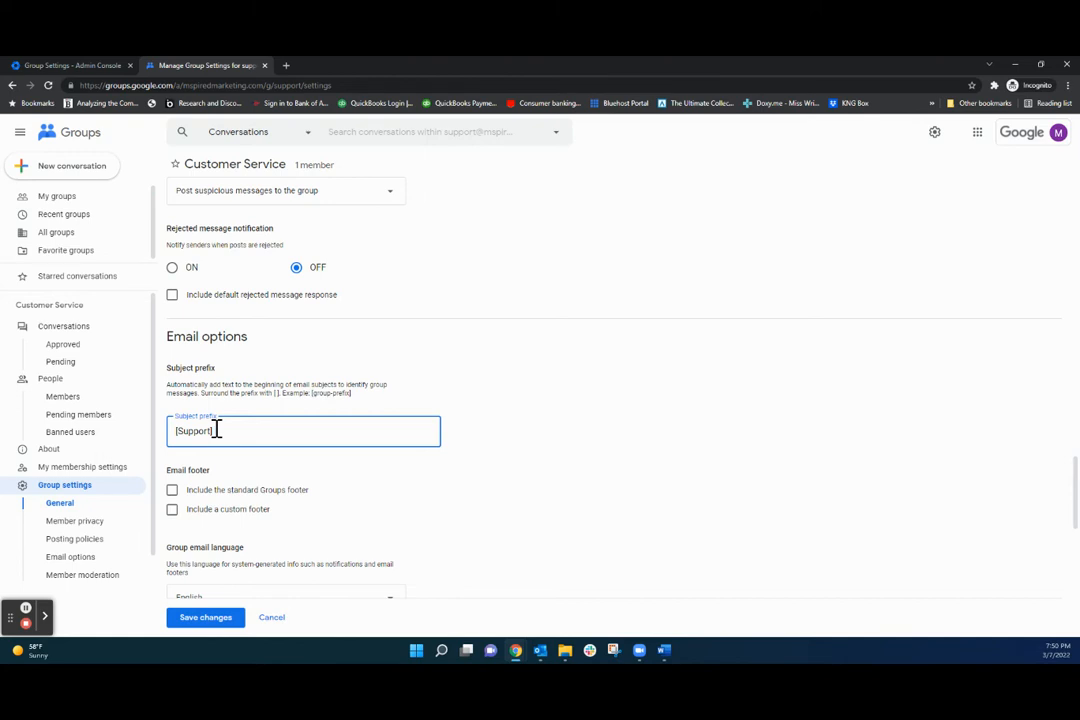
left_click_drag(217, 431, 181, 429)
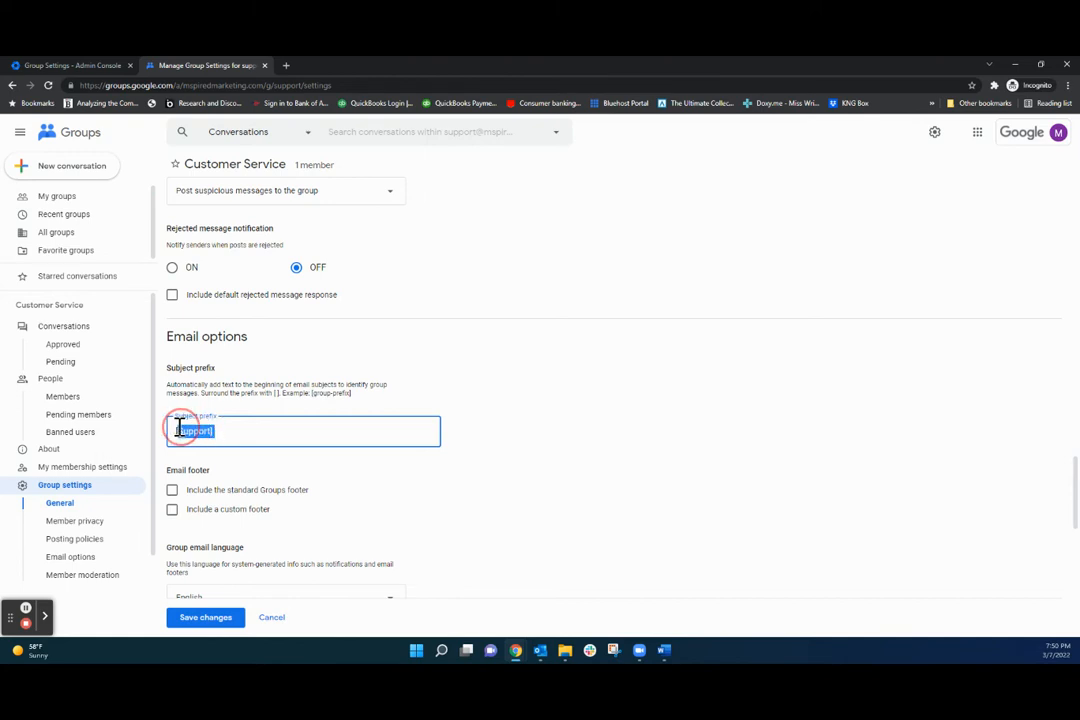
left_click(241, 431)
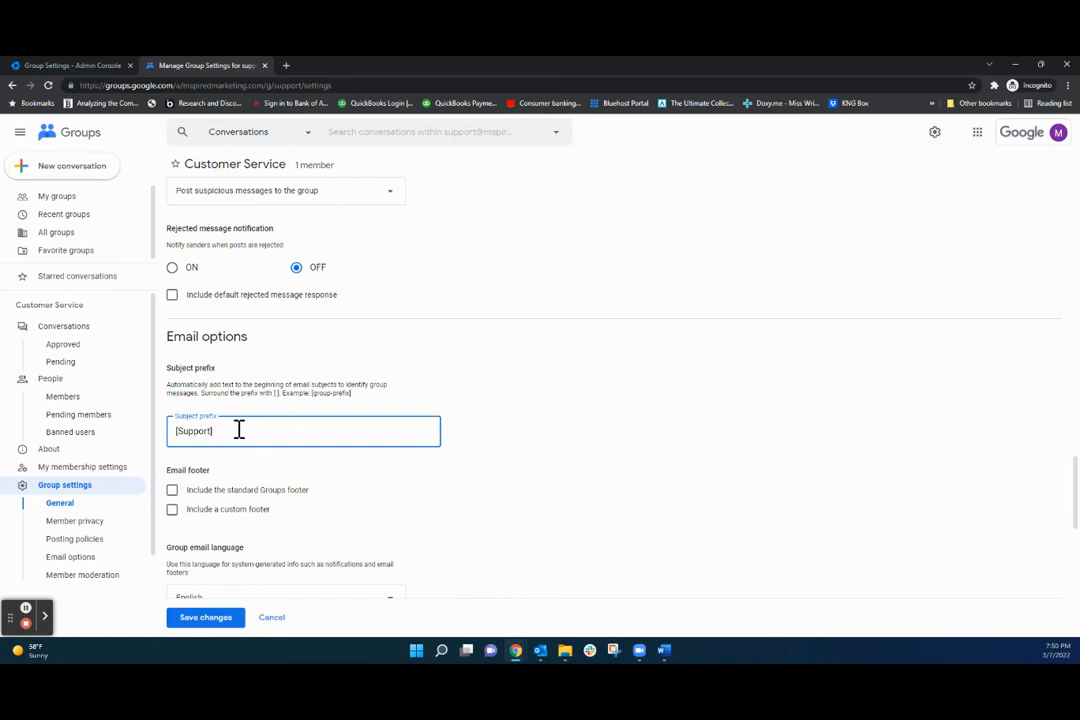
scroll(232, 437, "down", 2)
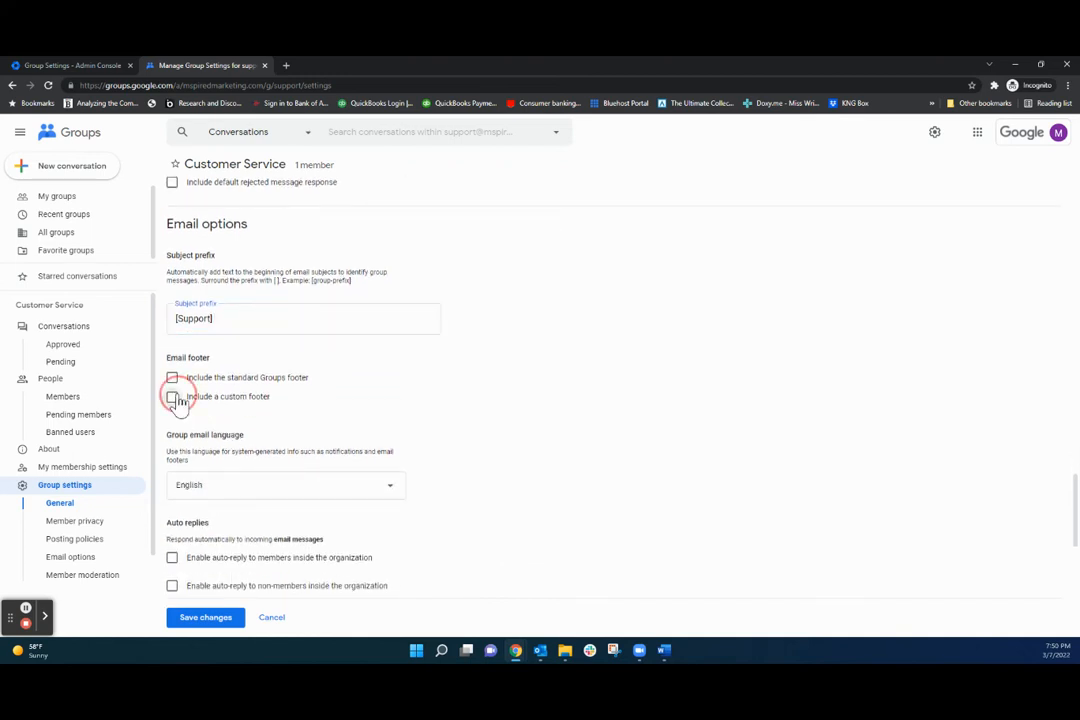
left_click(172, 396)
left_click(216, 453)
type("Customer Service")
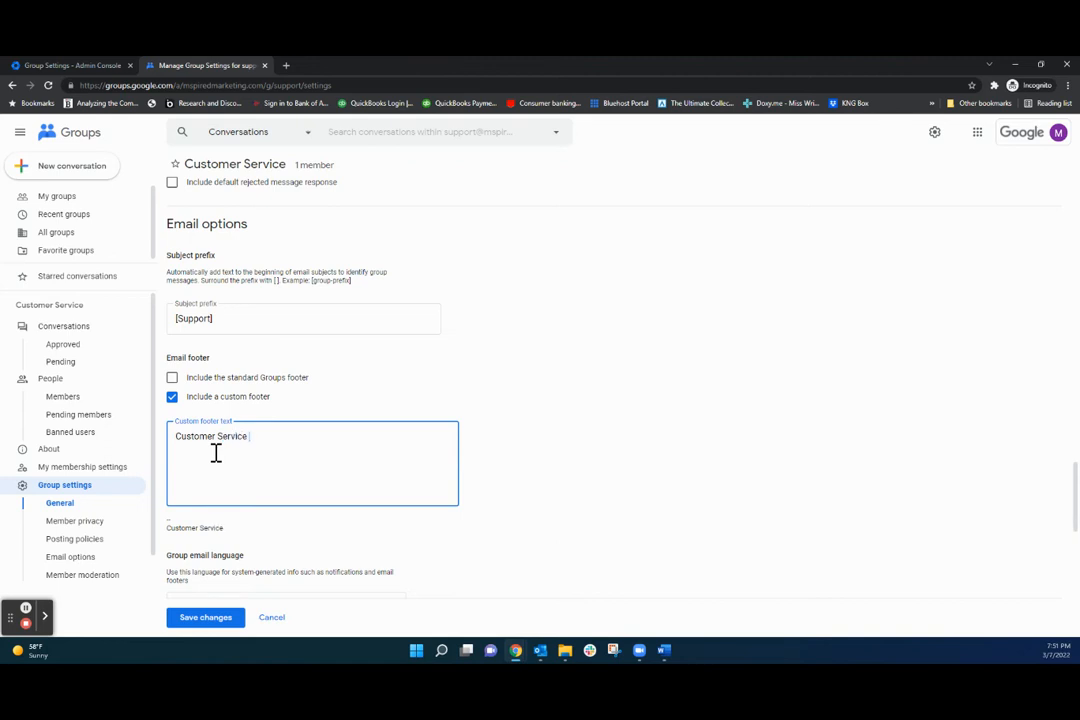
type("Mpsired Marketing")
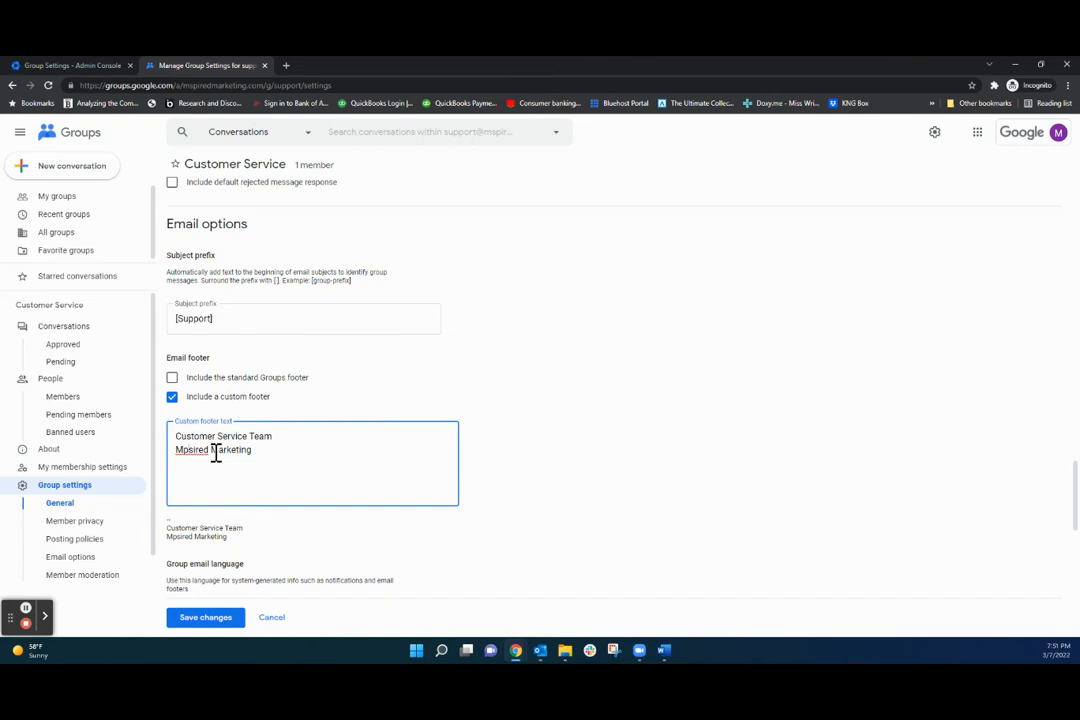
key("Delete")
type("p")
type("w")
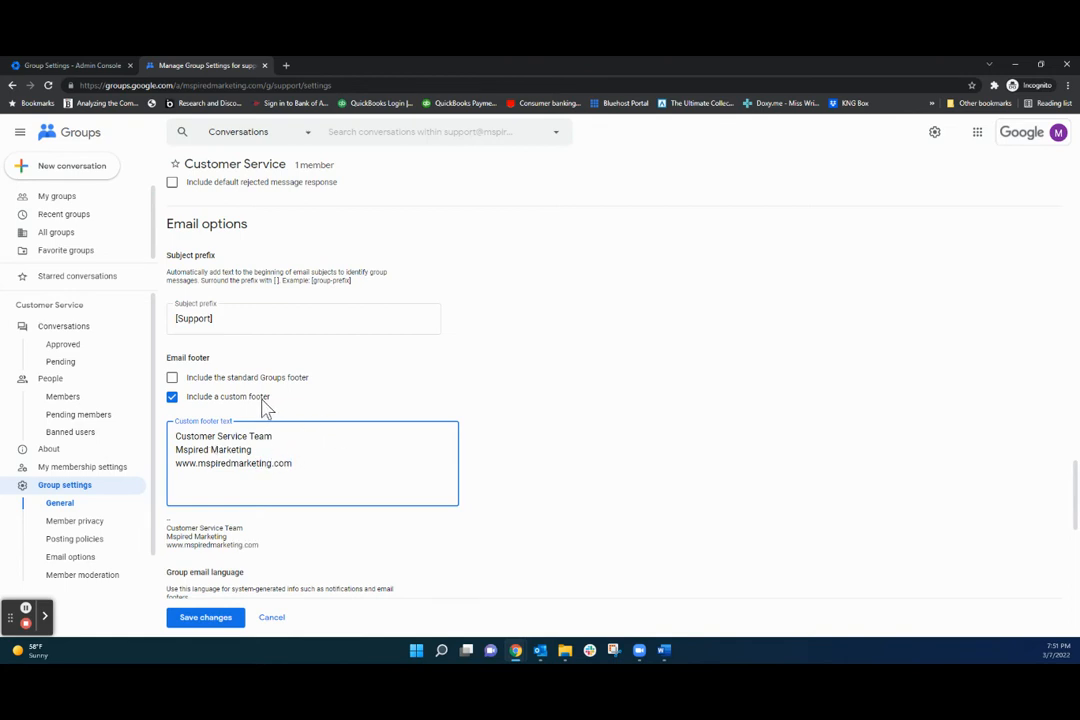
scroll(290, 405, "down", 1)
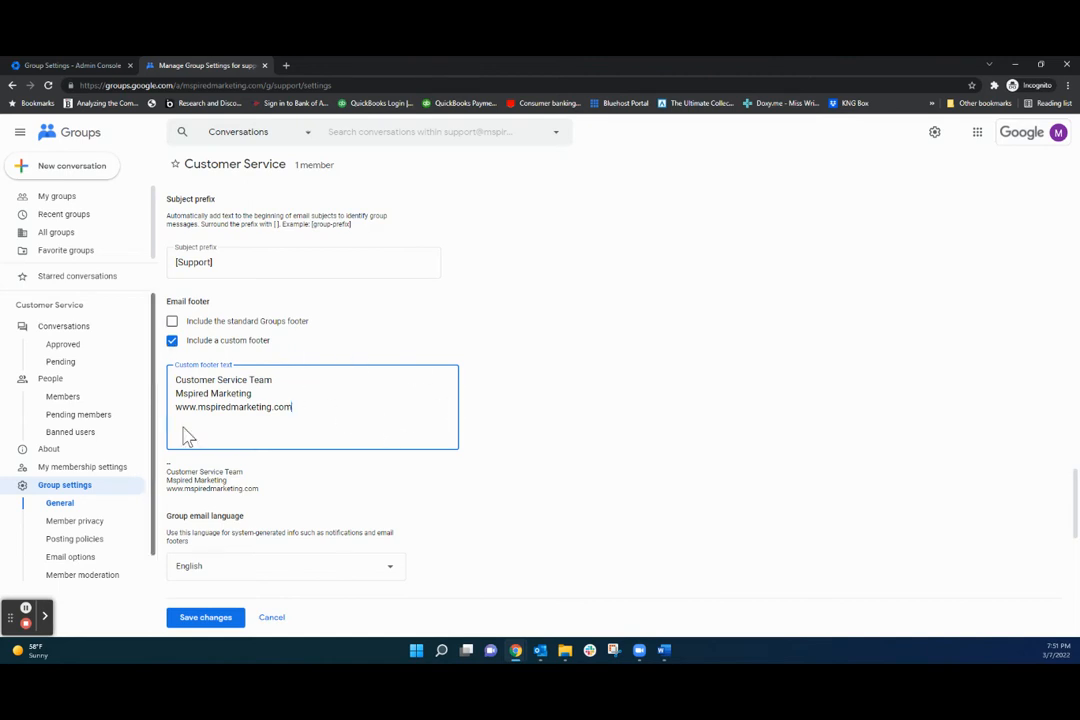
scroll(460, 430, "down", 3)
scroll(518, 433, "down", 1)
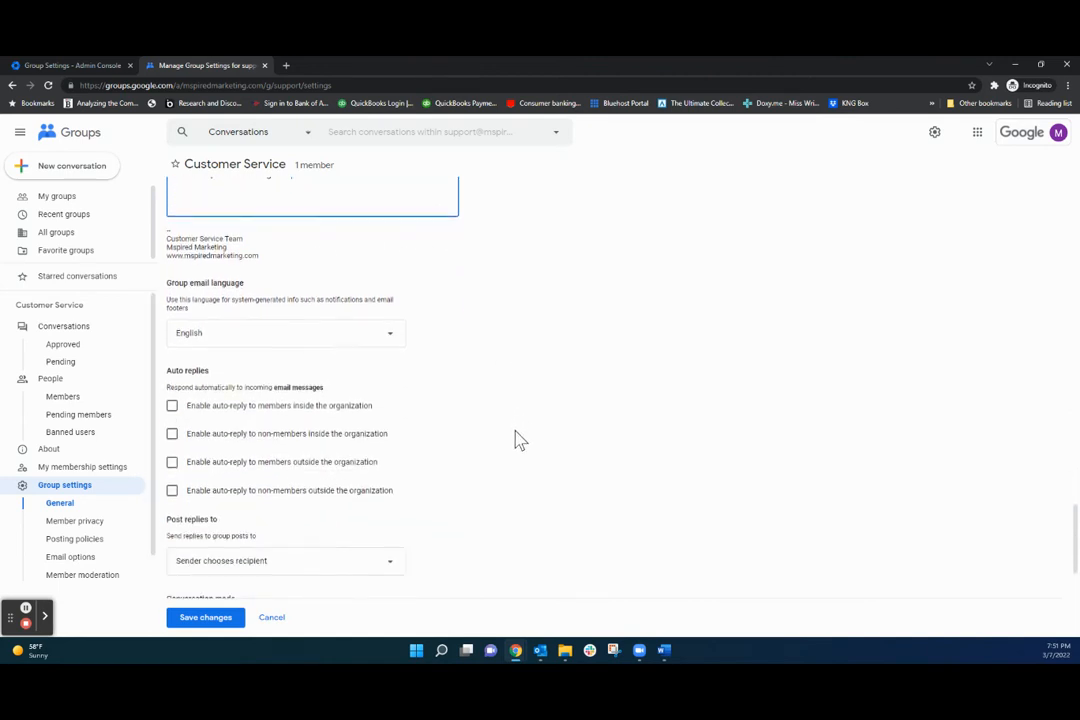
scroll(518, 440, "down", 1)
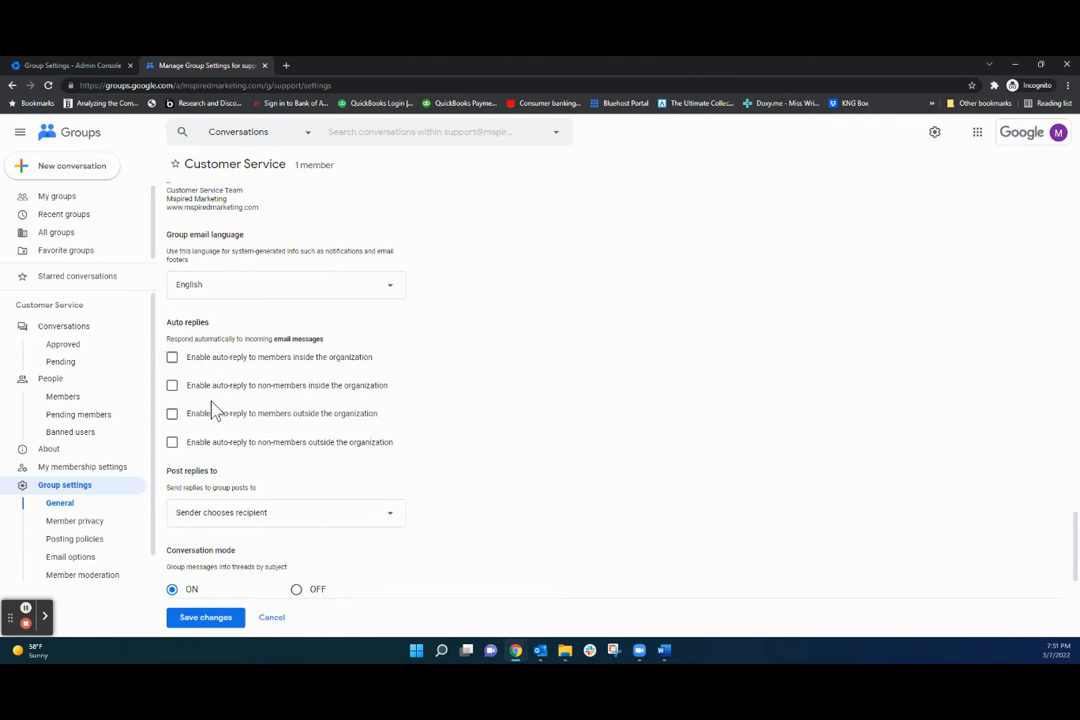
Enable an outside-member auto-reply promising a response within 24 hours, signed Customer Service Team.
left_click(172, 413)
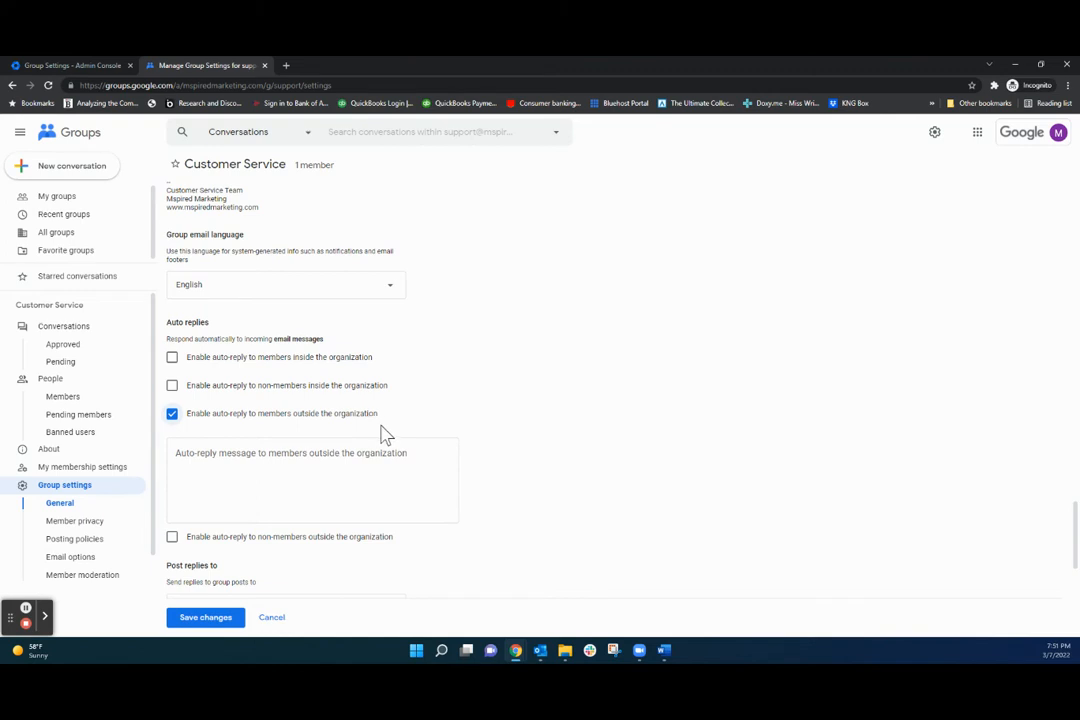
left_click(366, 463)
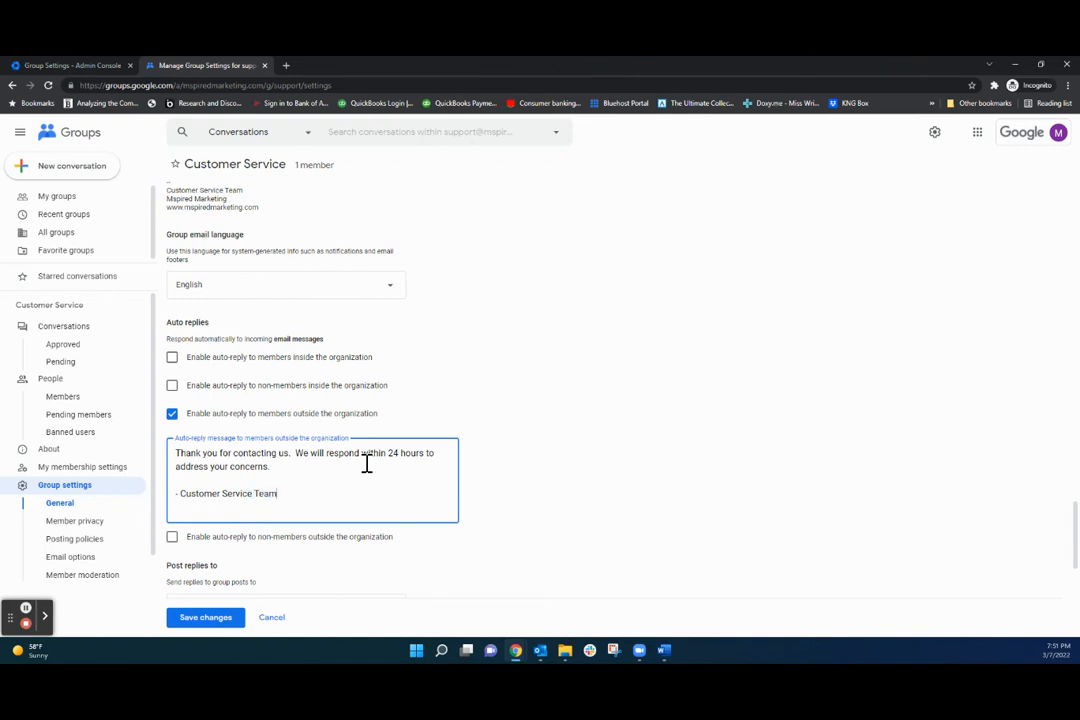
scroll(480, 430, "down", 3)
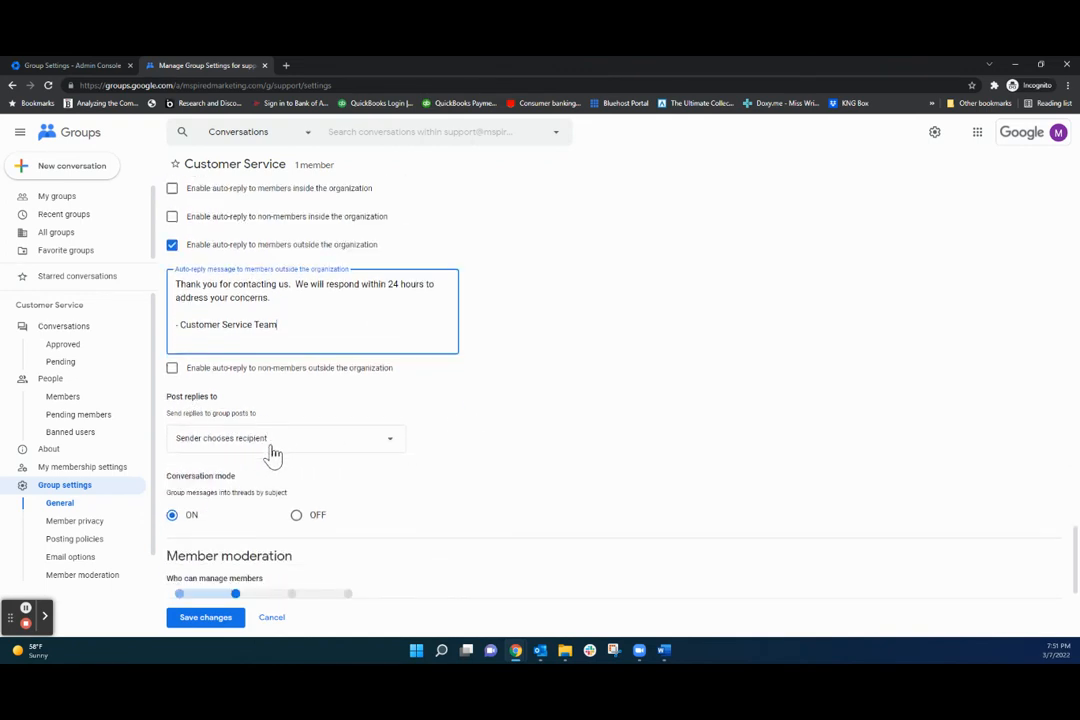
left_click(284, 446)
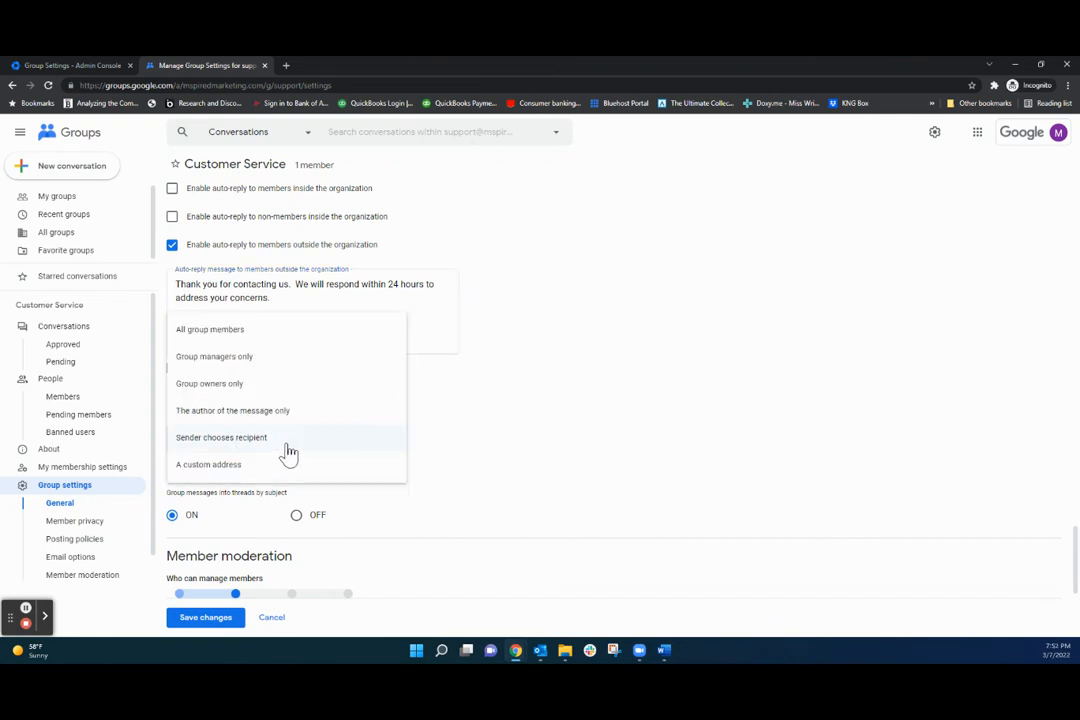
Set Post replies to 'All group members'.
left_click(236, 332)
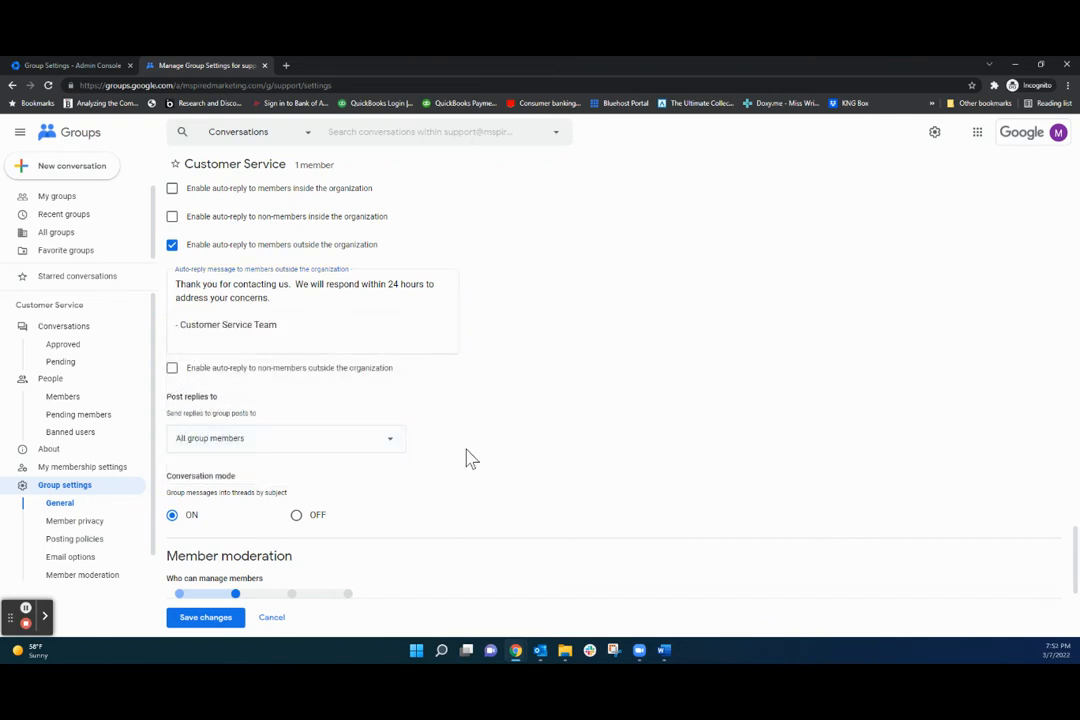
scroll(470, 458, "down", 5)
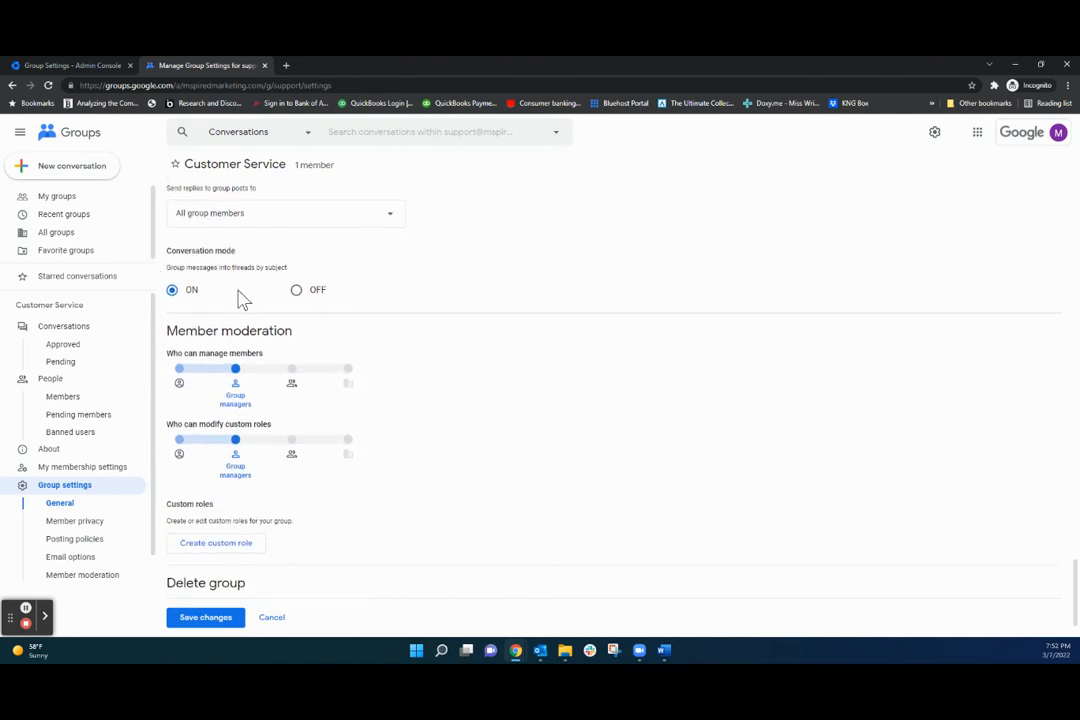
scroll(290, 370, "down", 1)
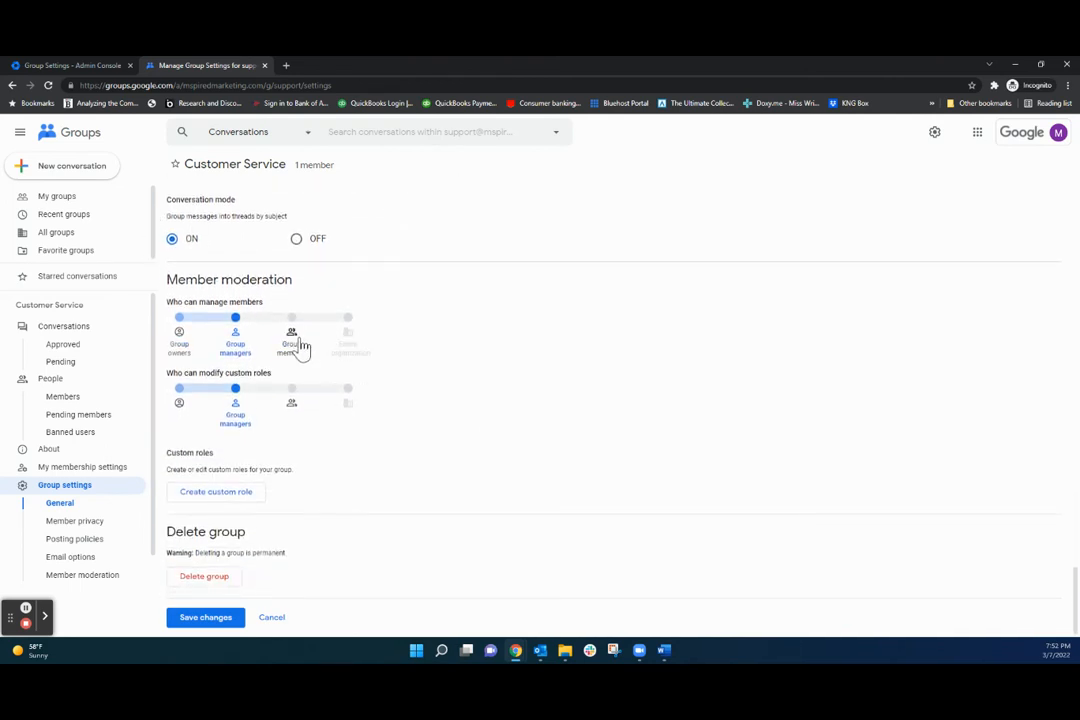
Keep member management with group managers, save the settings and close the Groups tab.
left_click(180, 331)
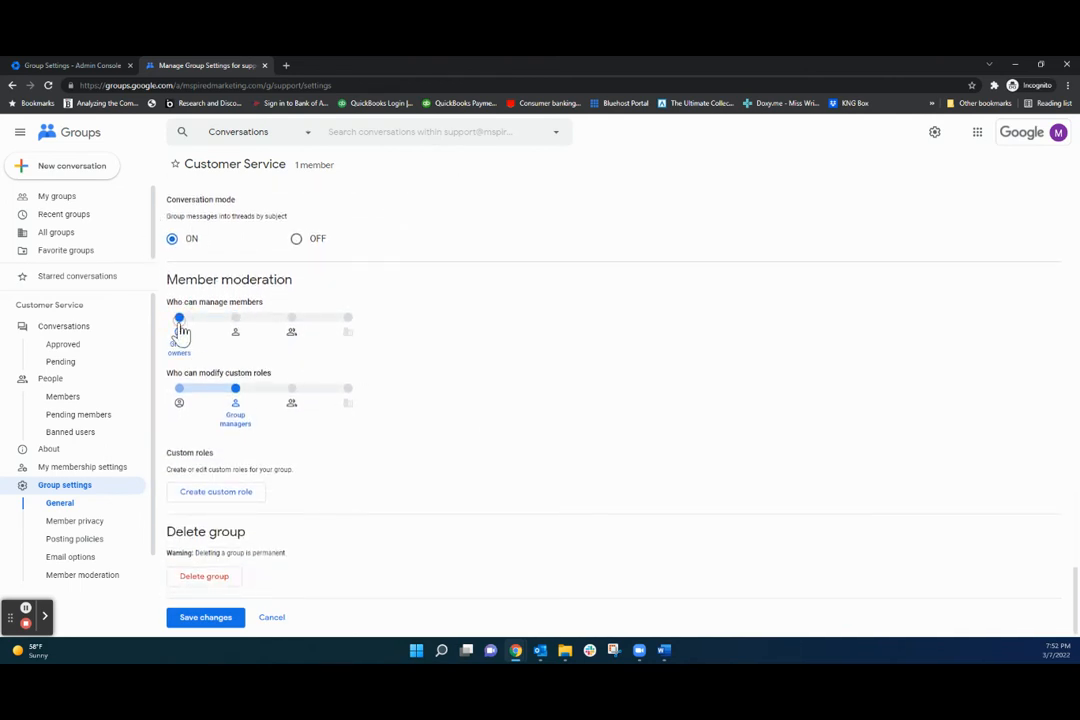
left_click(235, 317)
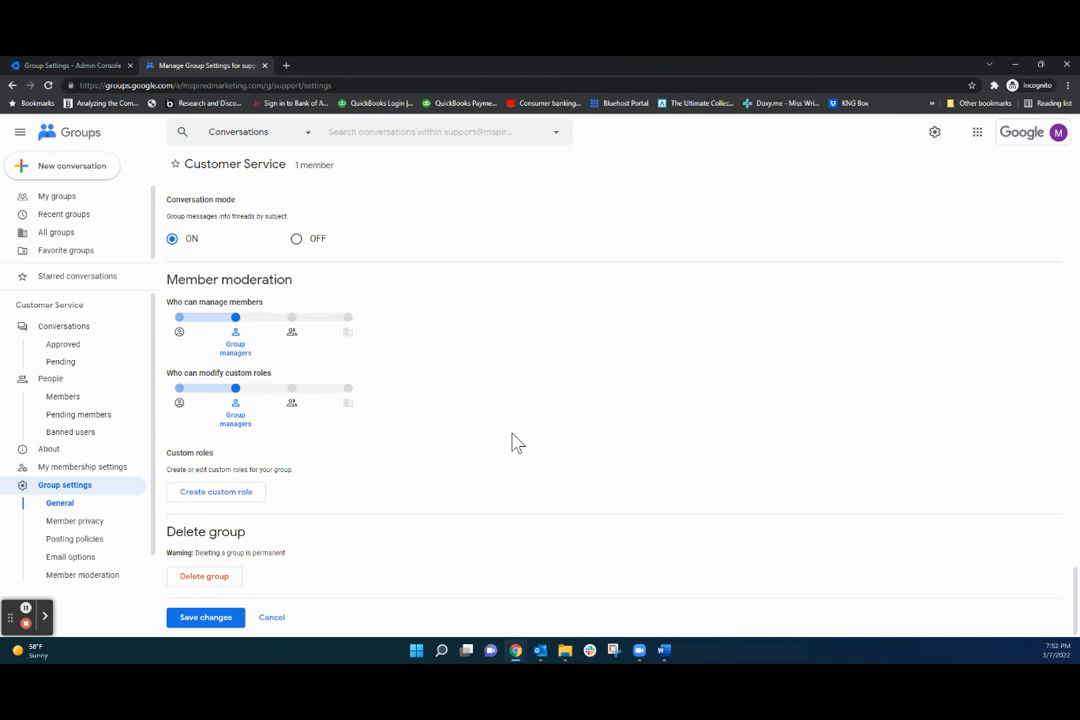
left_click(228, 620)
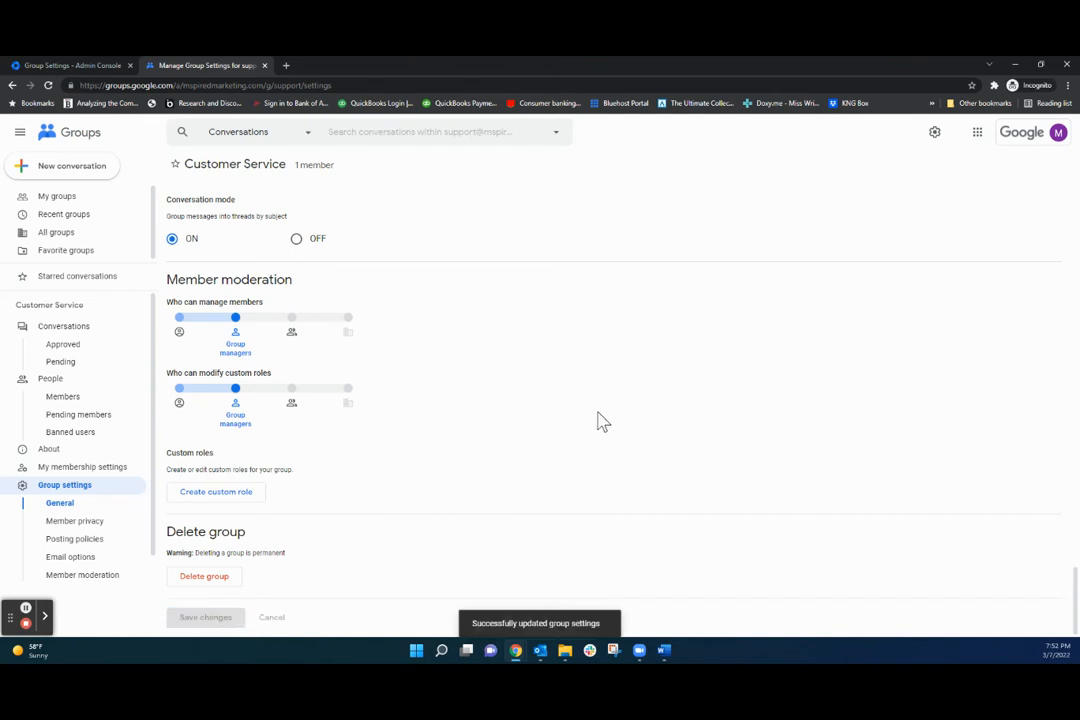
left_click(264, 65)
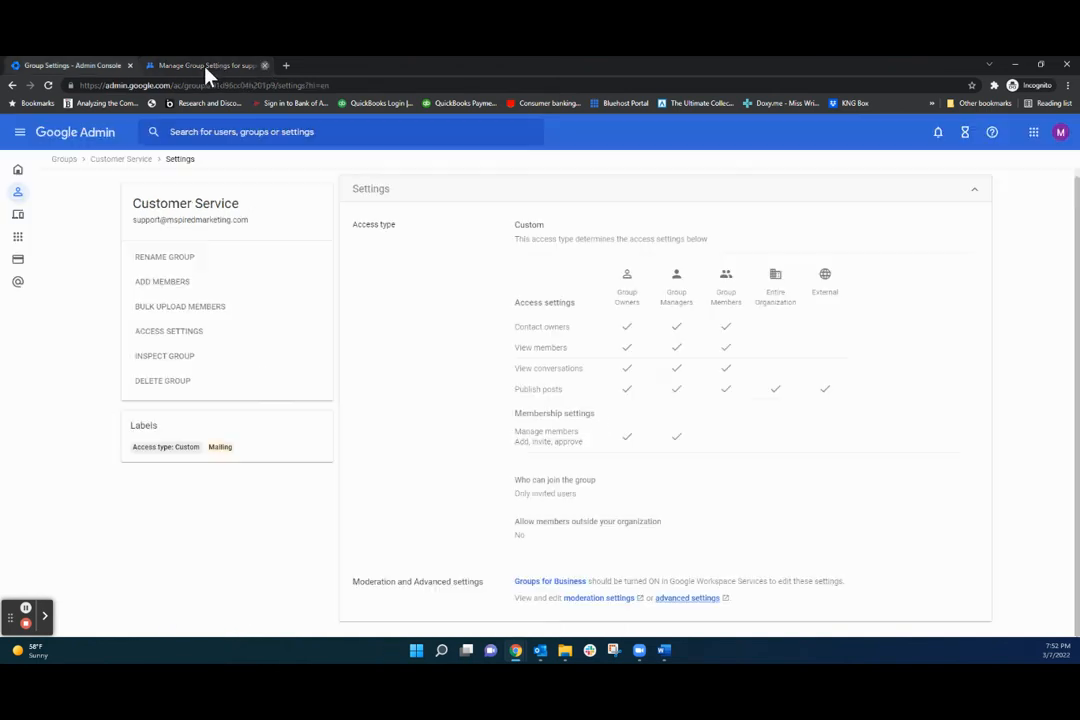
Search 'general' in Add members to Customer Service and pick General Counsel, refreshing once.
left_click(160, 282)
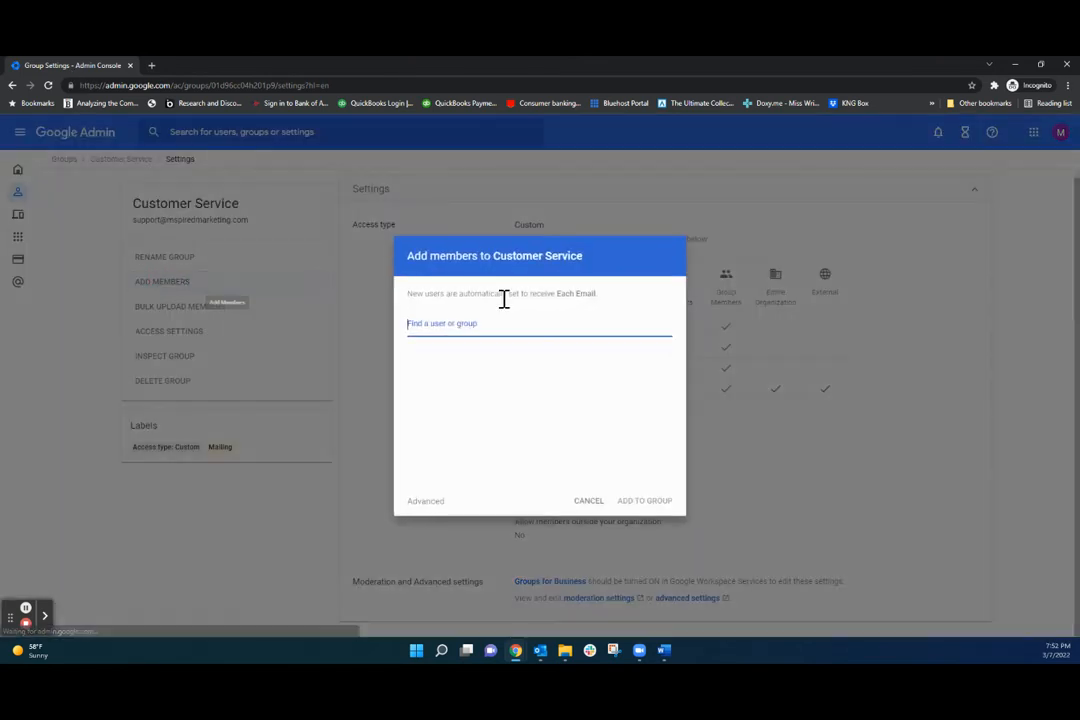
type("general")
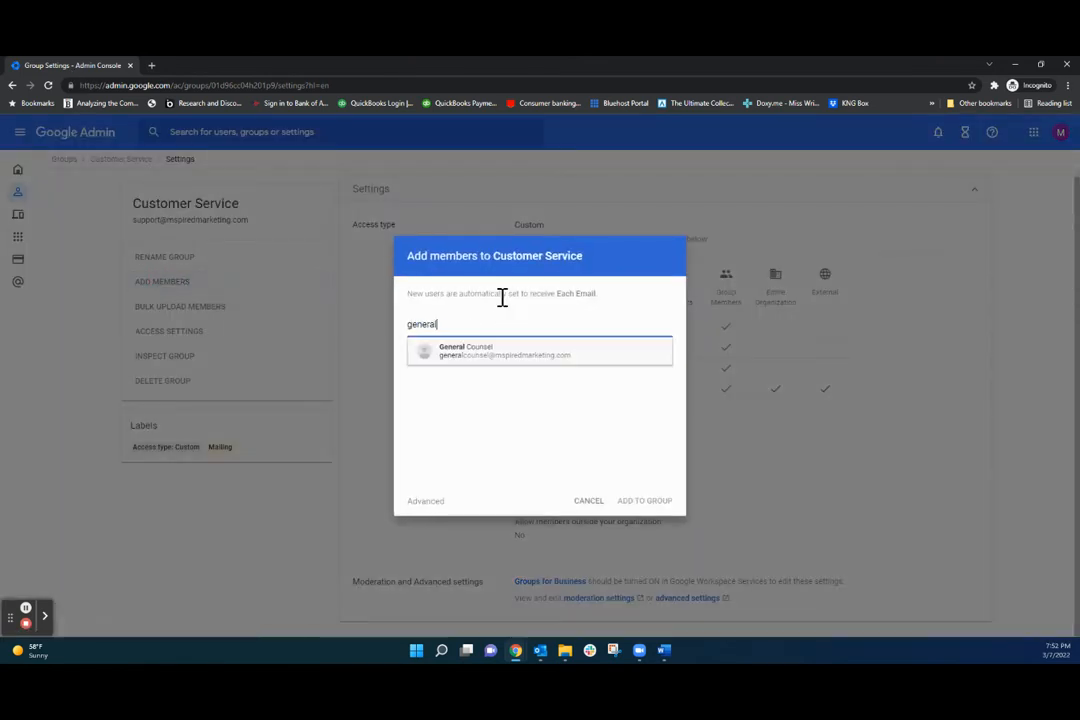
left_click(528, 355)
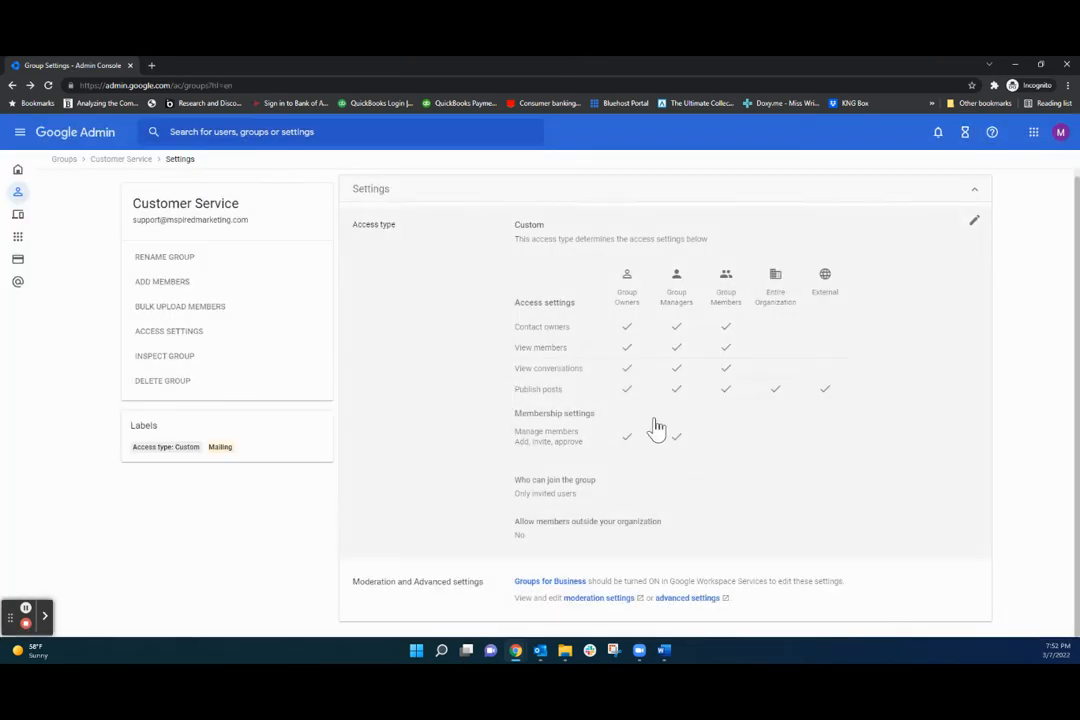
left_click(49, 86)
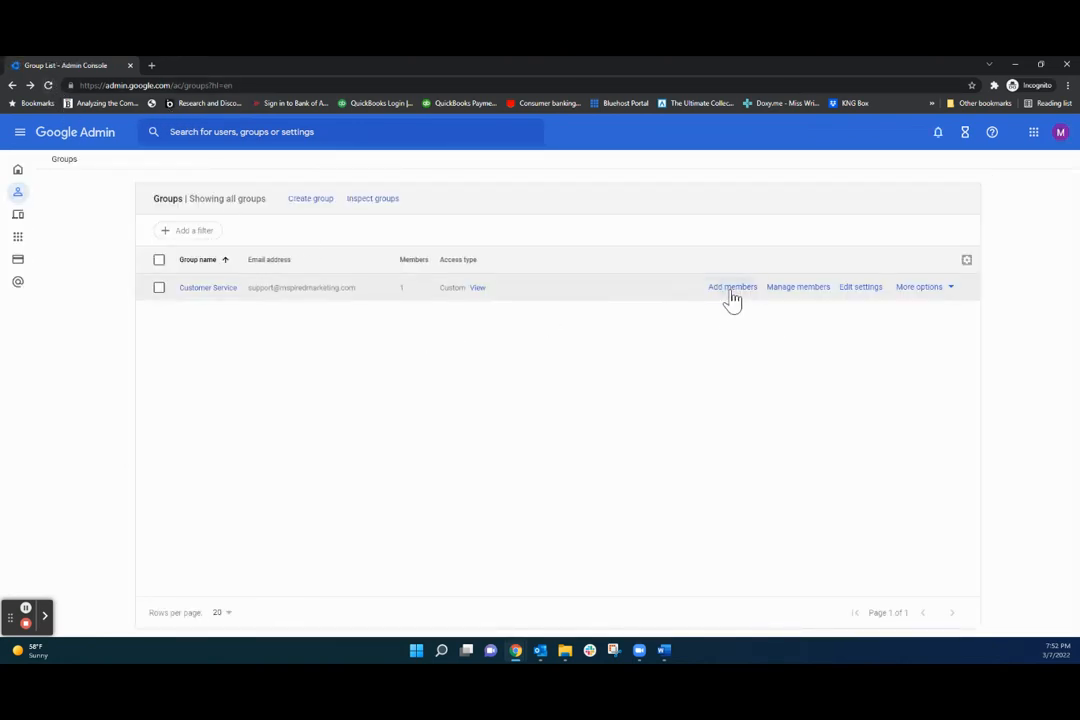
left_click(728, 290)
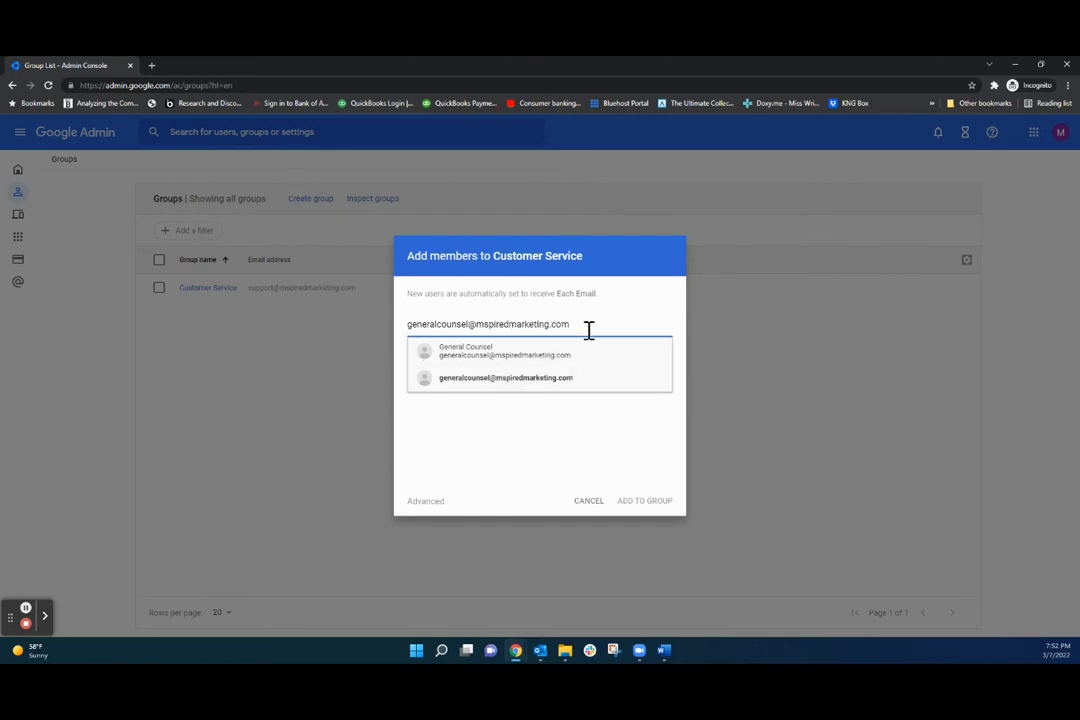
left_click(537, 383)
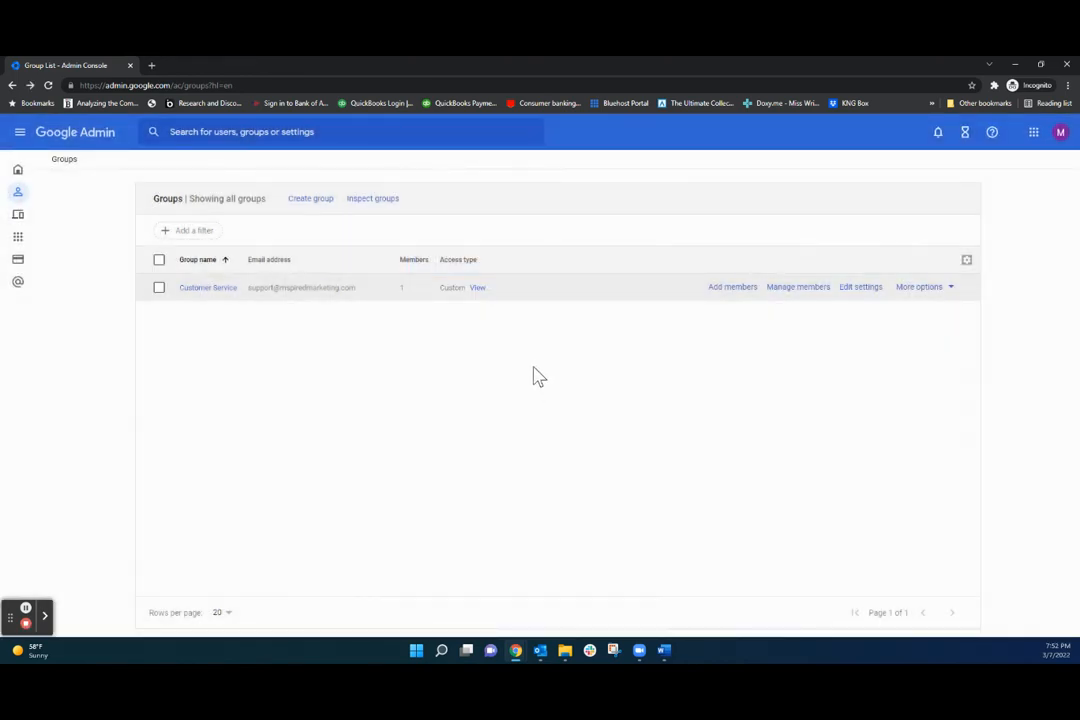
Pick the General Counsel suggestion again and close the add-members dialog.
left_click(733, 288)
type("general")
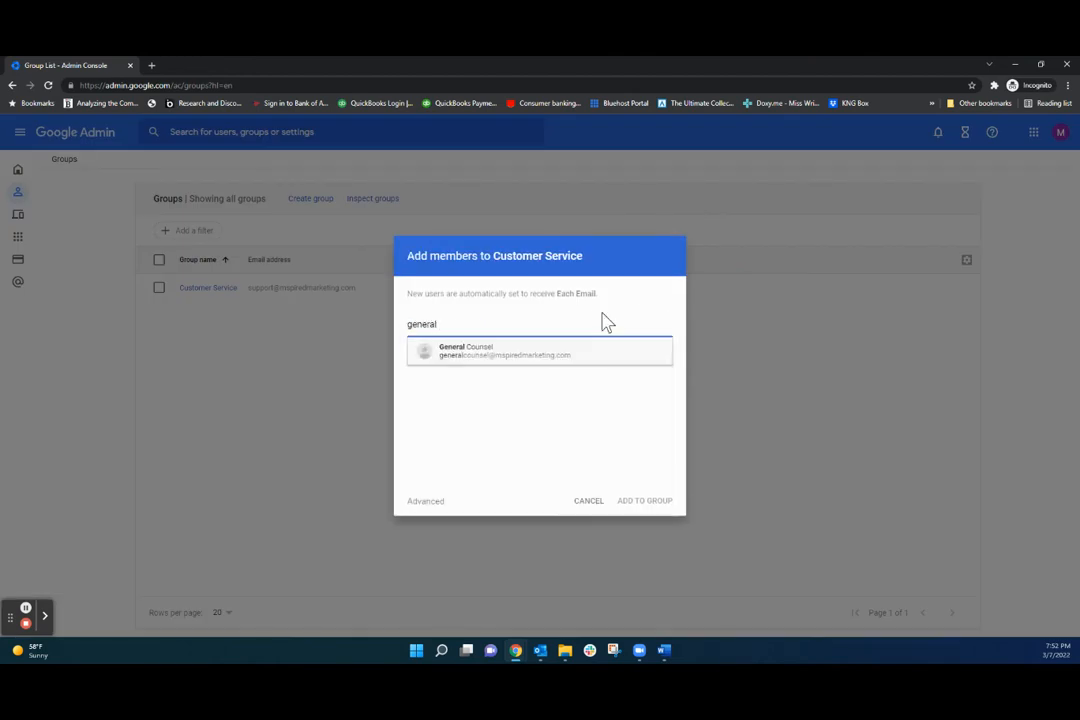
left_click(547, 357)
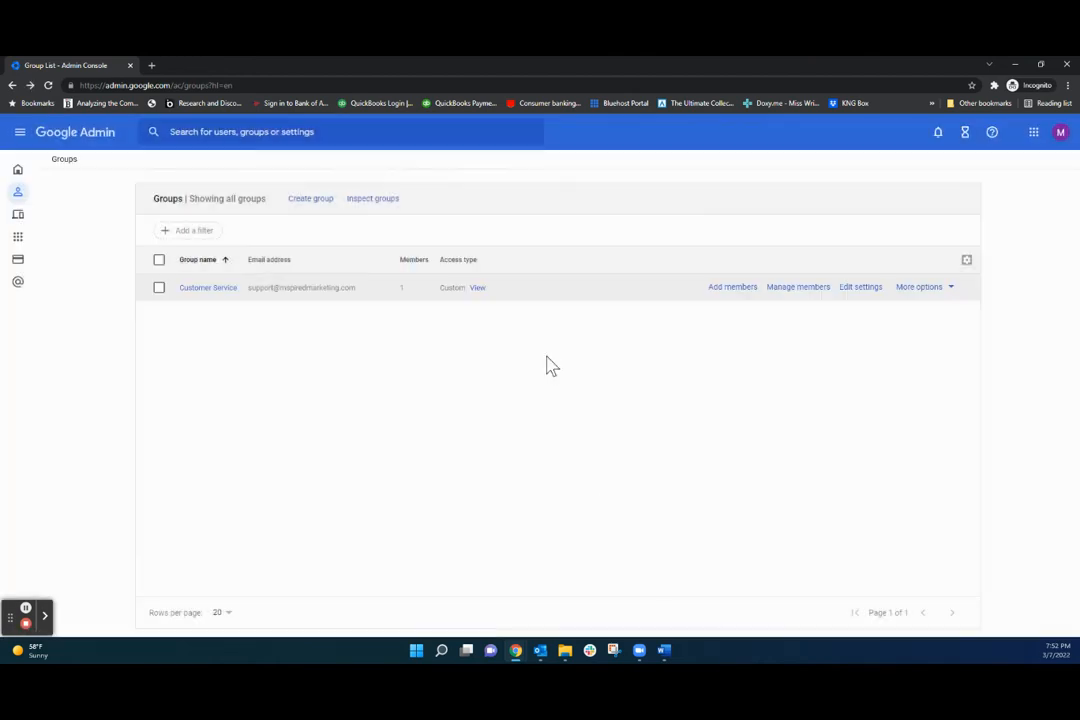
left_click(728, 288)
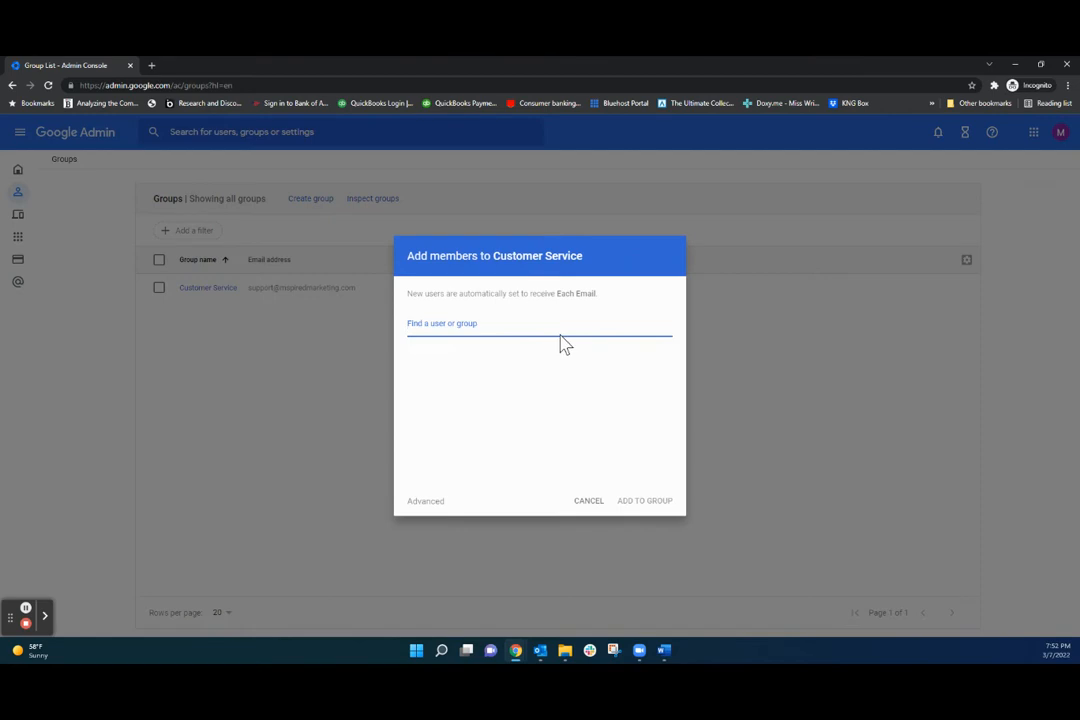
type("general")
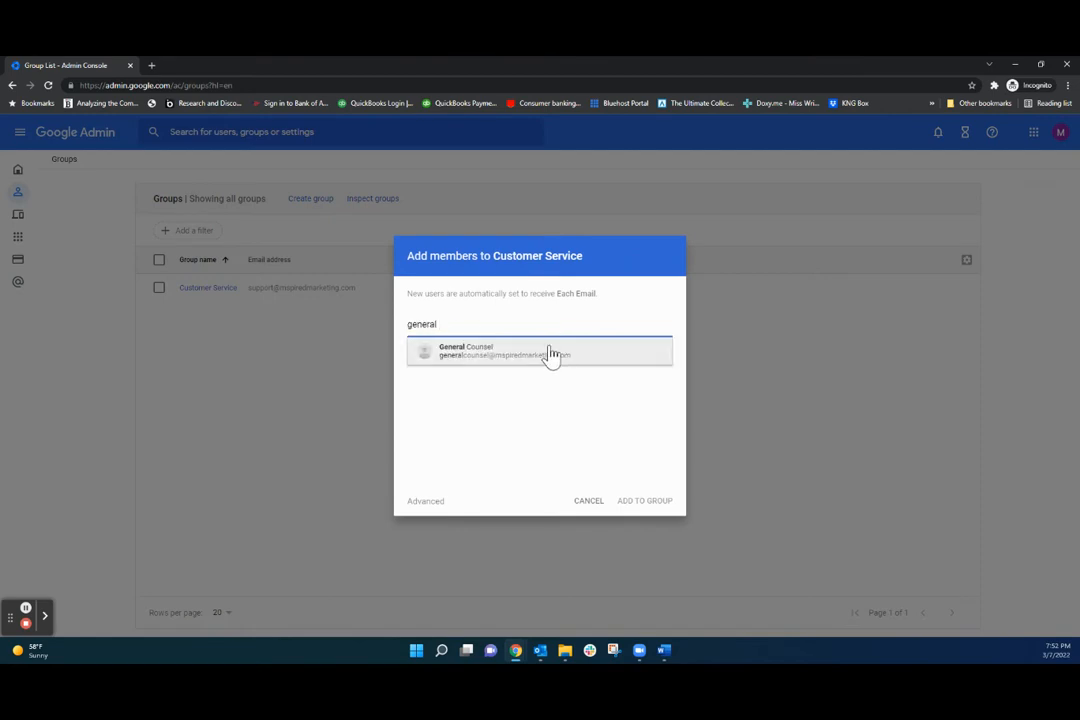
left_click(548, 357)
key("Return")
Open General Counsel's user details and view the Groups card.
mouse_move(35, 197)
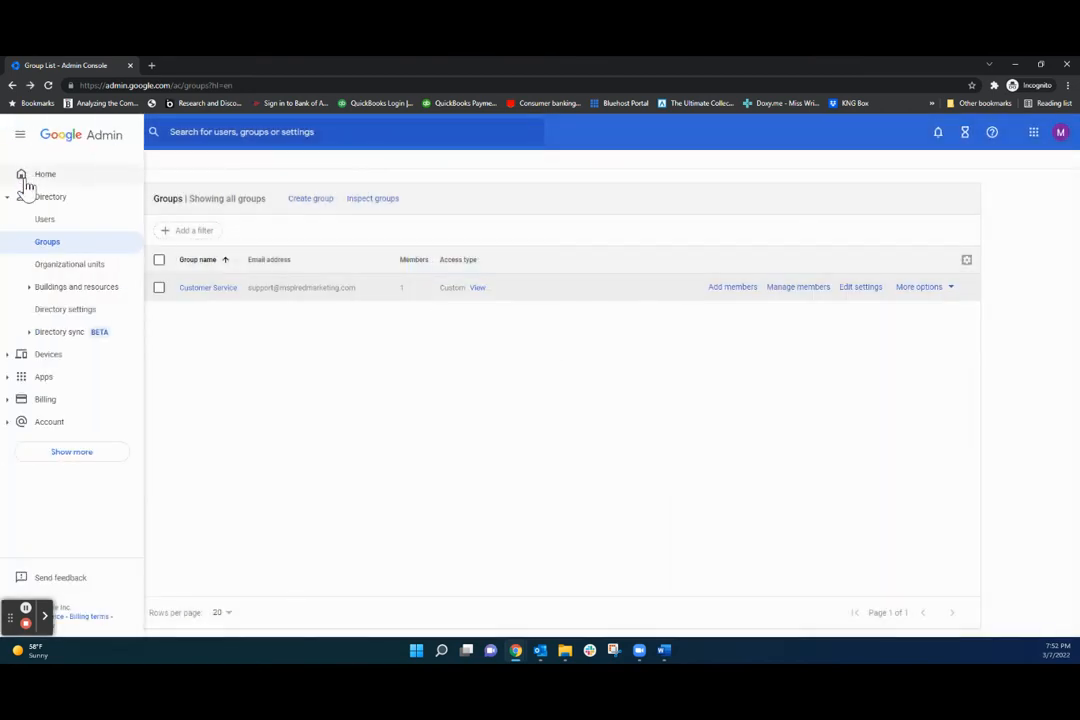
left_click(50, 217)
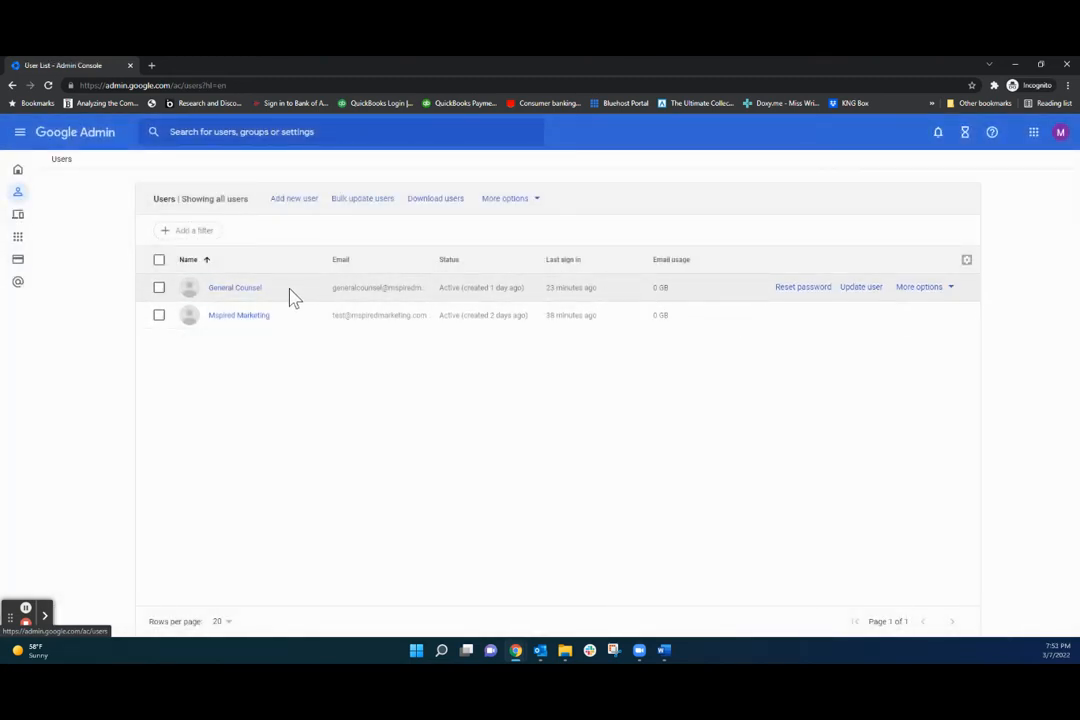
left_click(247, 289)
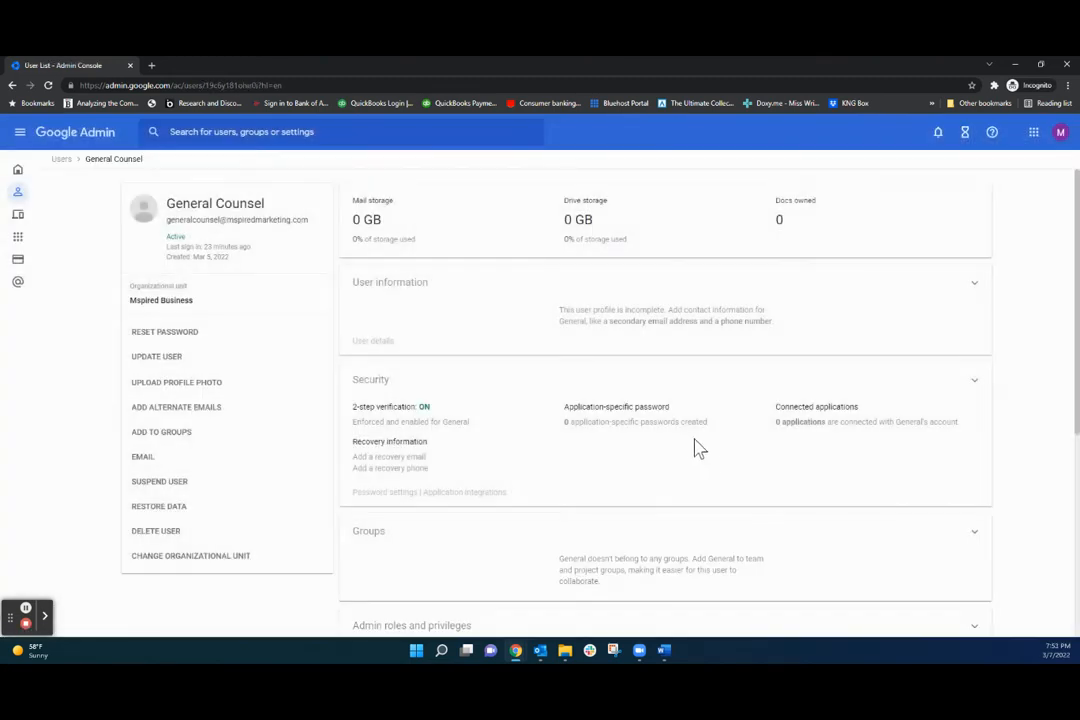
scroll(900, 425, "down", 2)
left_click(976, 376)
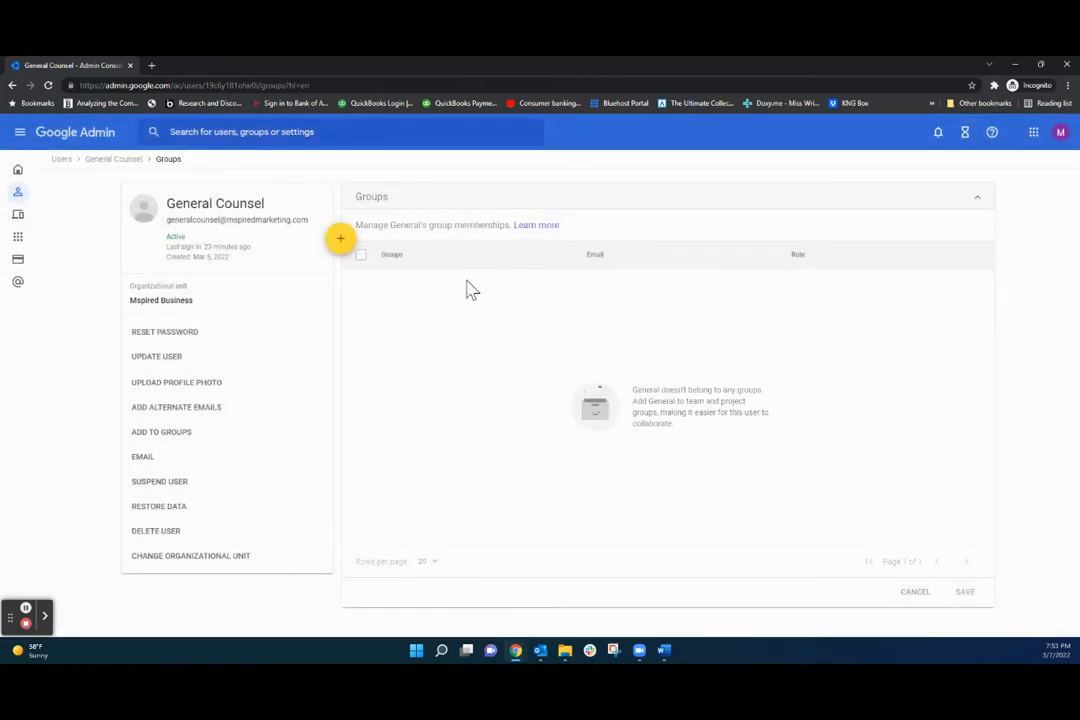
Try adding General Counsel to Customer Service via Add to groups, cancel, and return Home.
left_click(345, 242)
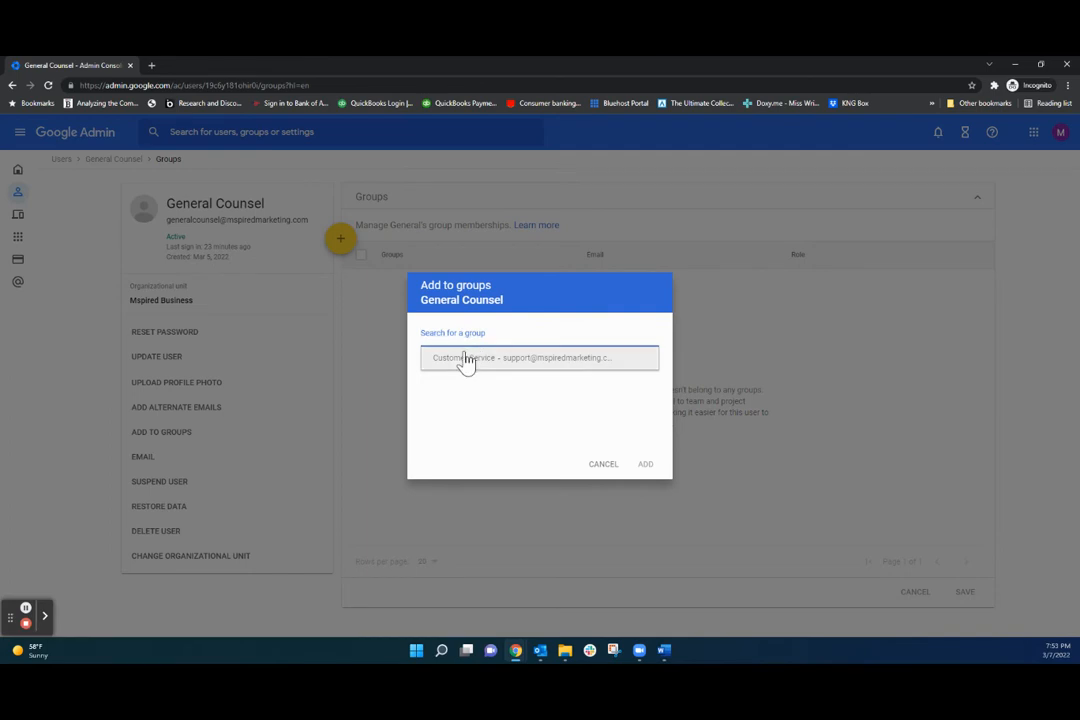
left_click(471, 357)
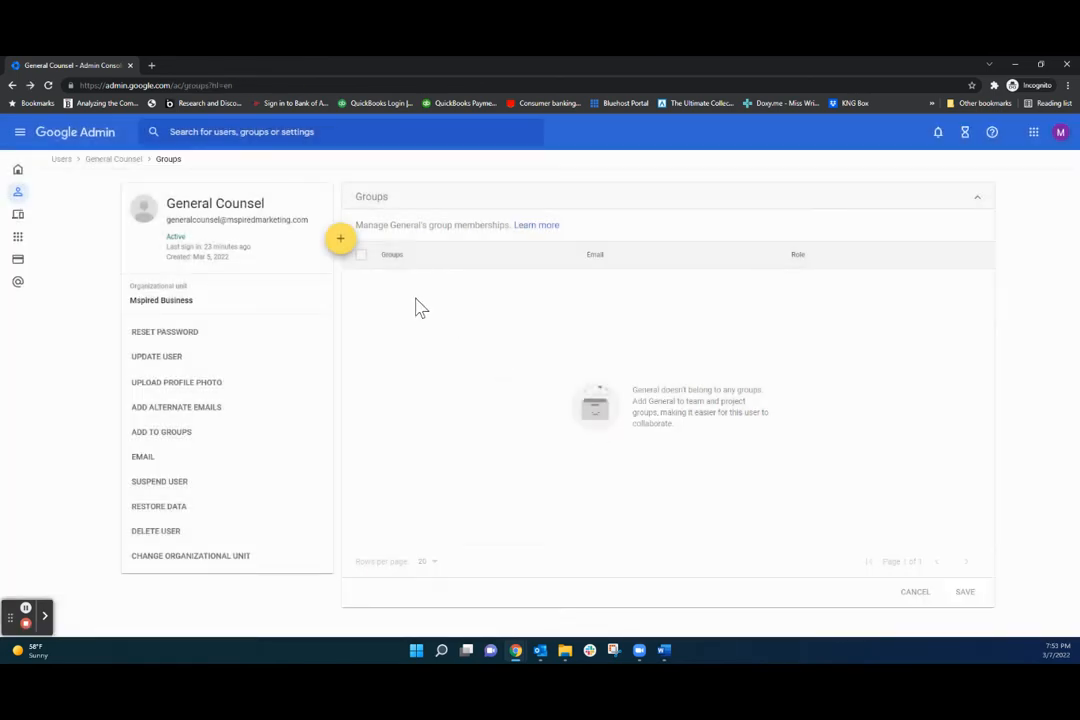
left_click(340, 242)
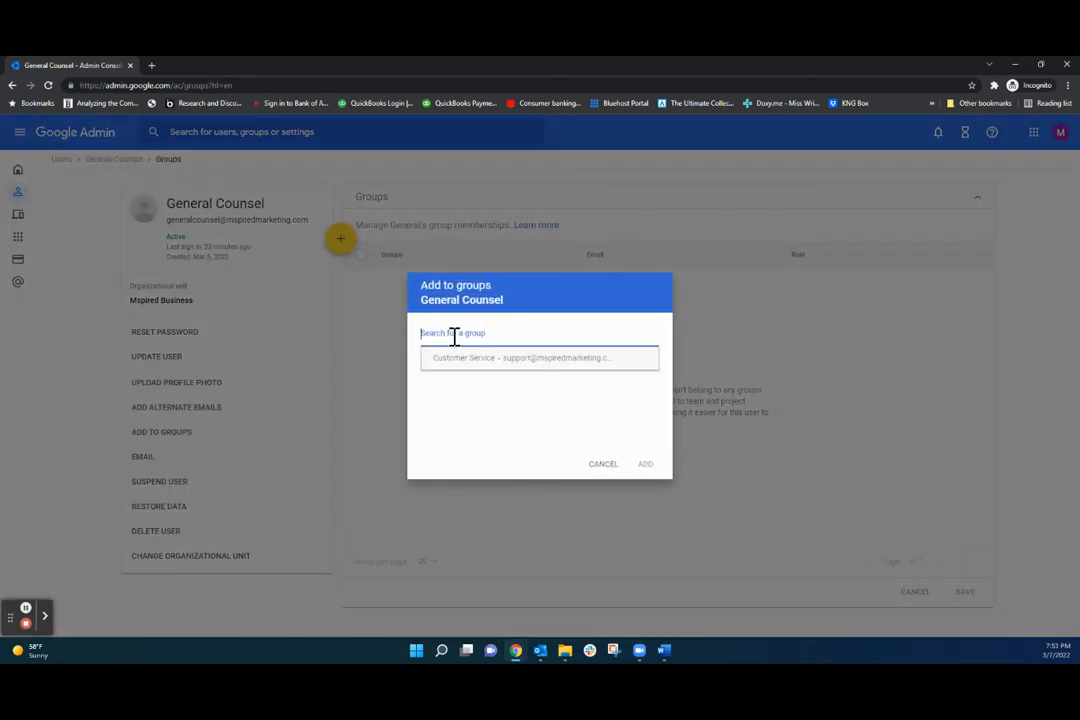
left_click(556, 362)
left_click(964, 594)
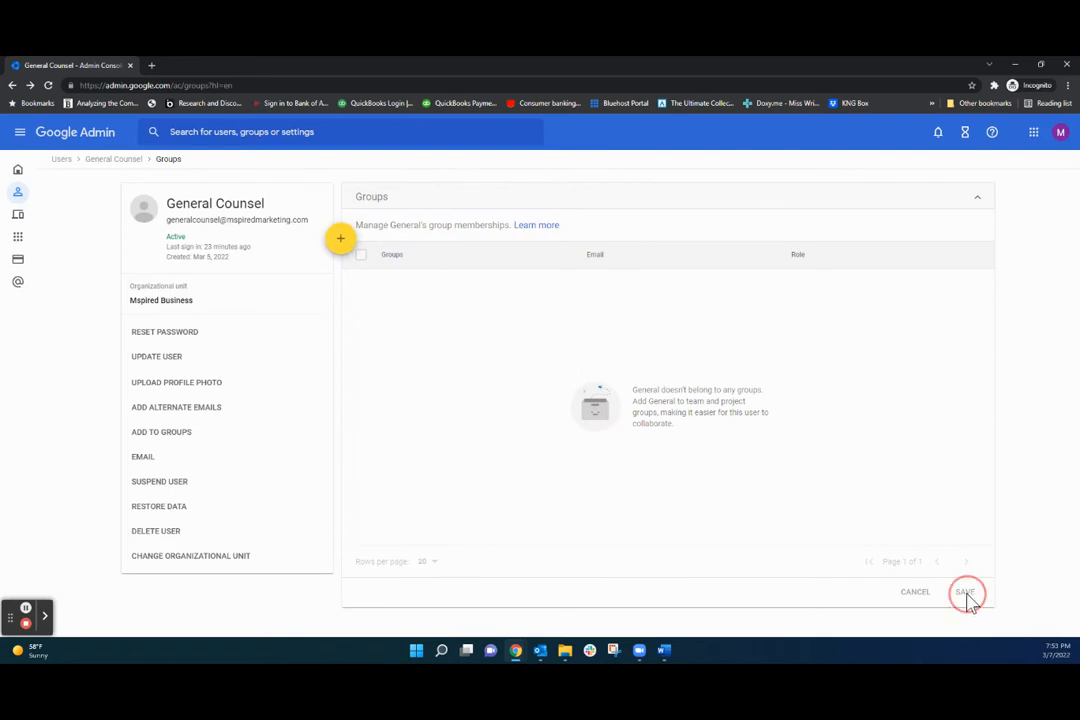
left_click(340, 242)
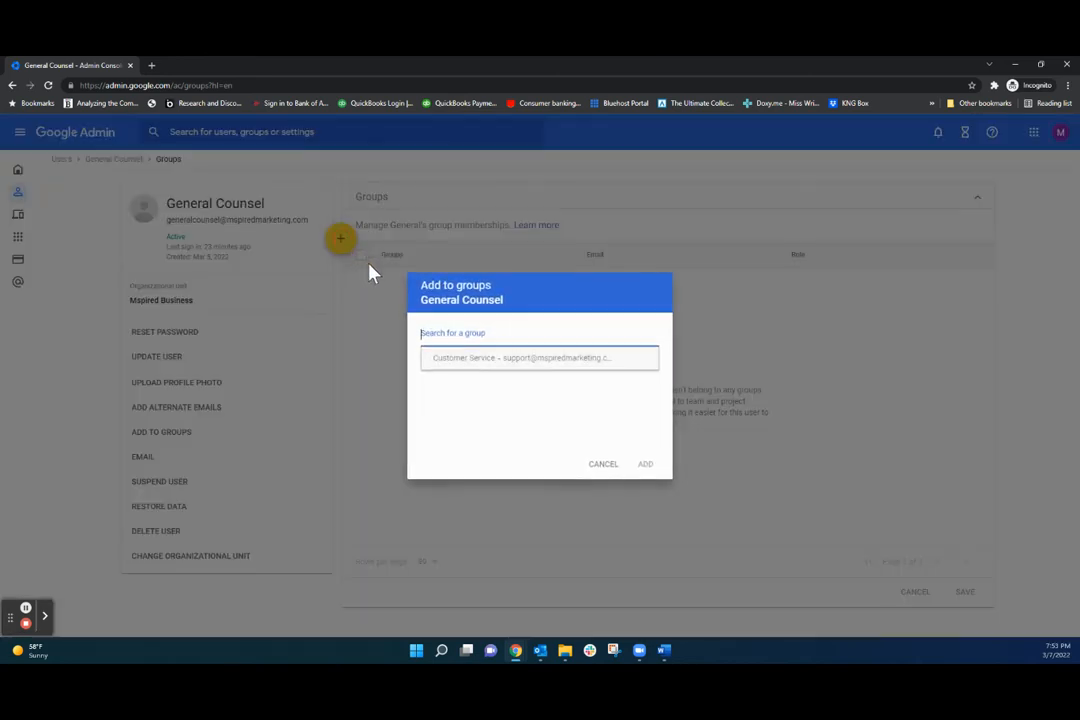
left_click(450, 360)
left_click(455, 368)
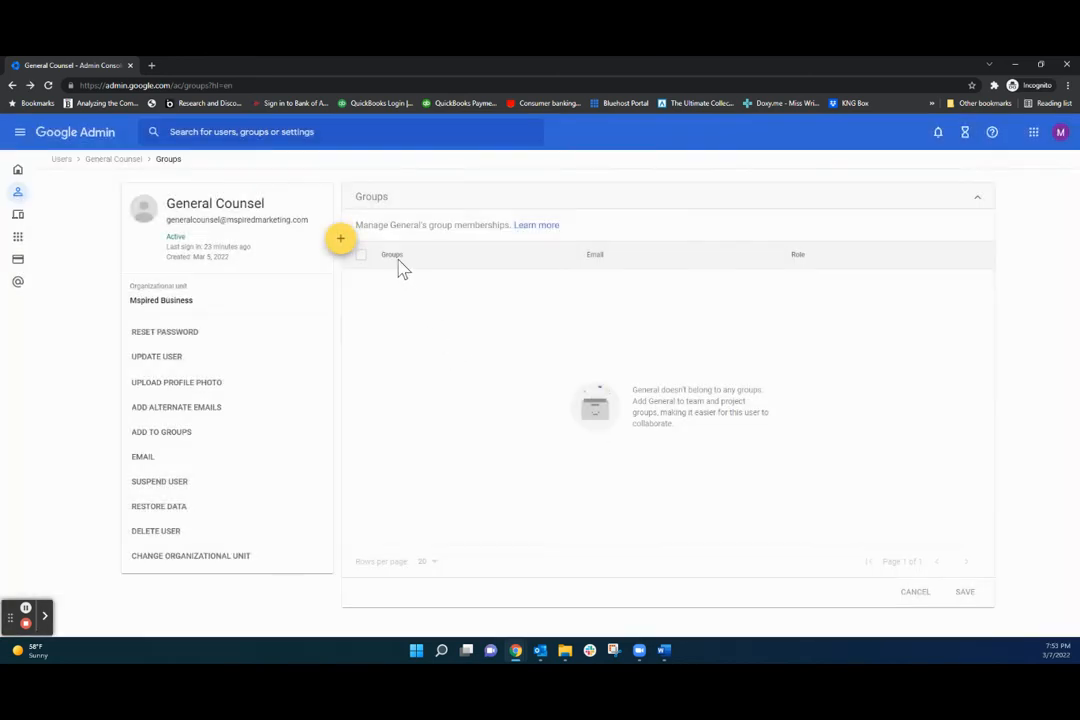
left_click(19, 171)
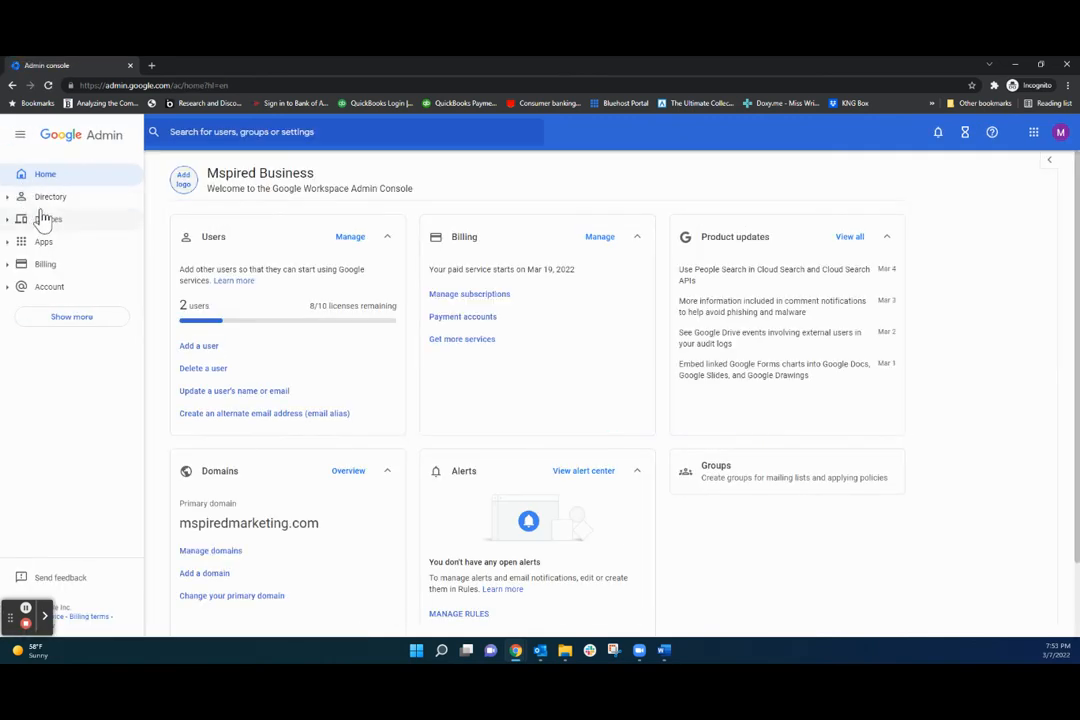
Add General Counsel to the Customer Service group from the Groups list.
left_click(42, 198)
left_click(50, 243)
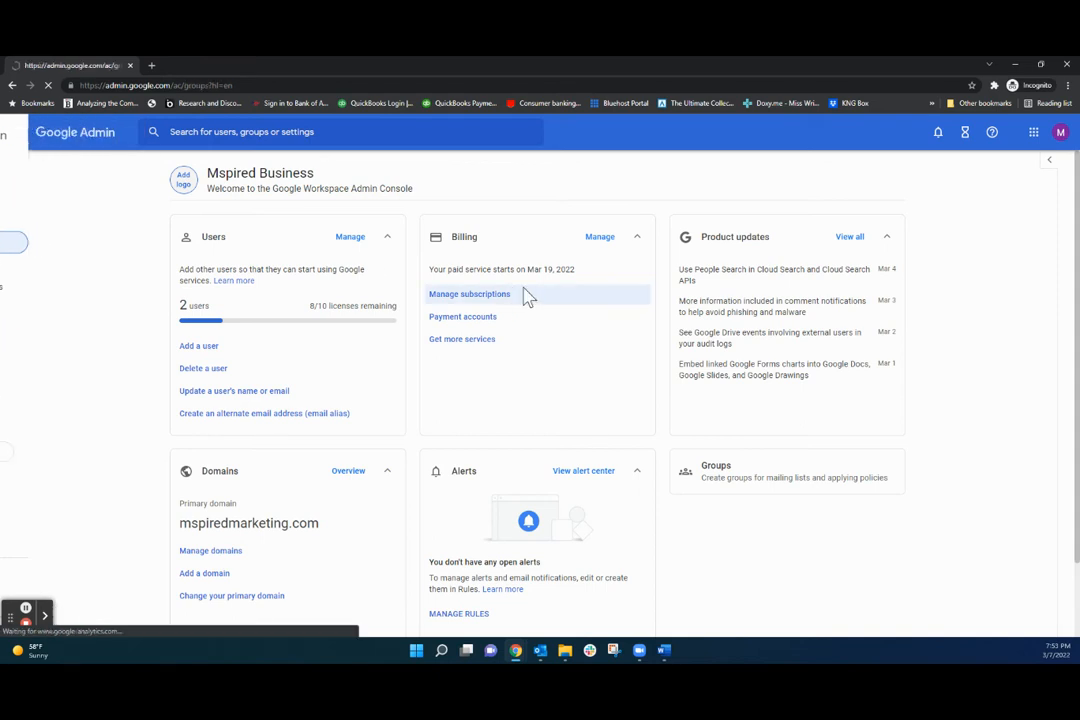
mouse_move(306, 291)
left_click(734, 290)
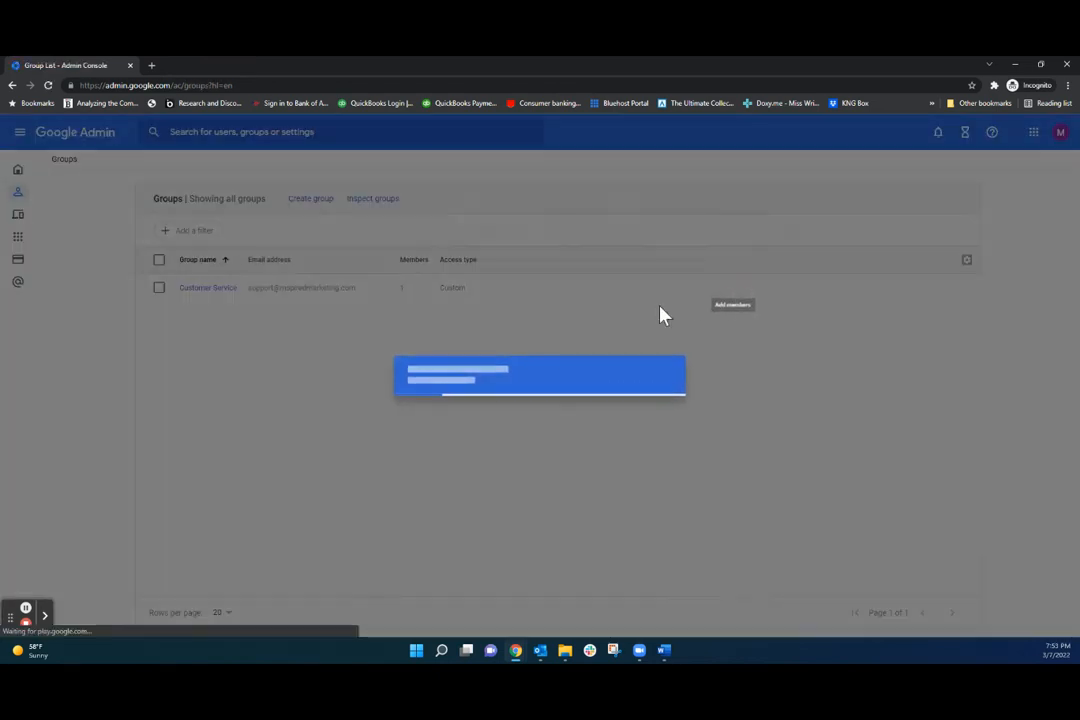
type("general")
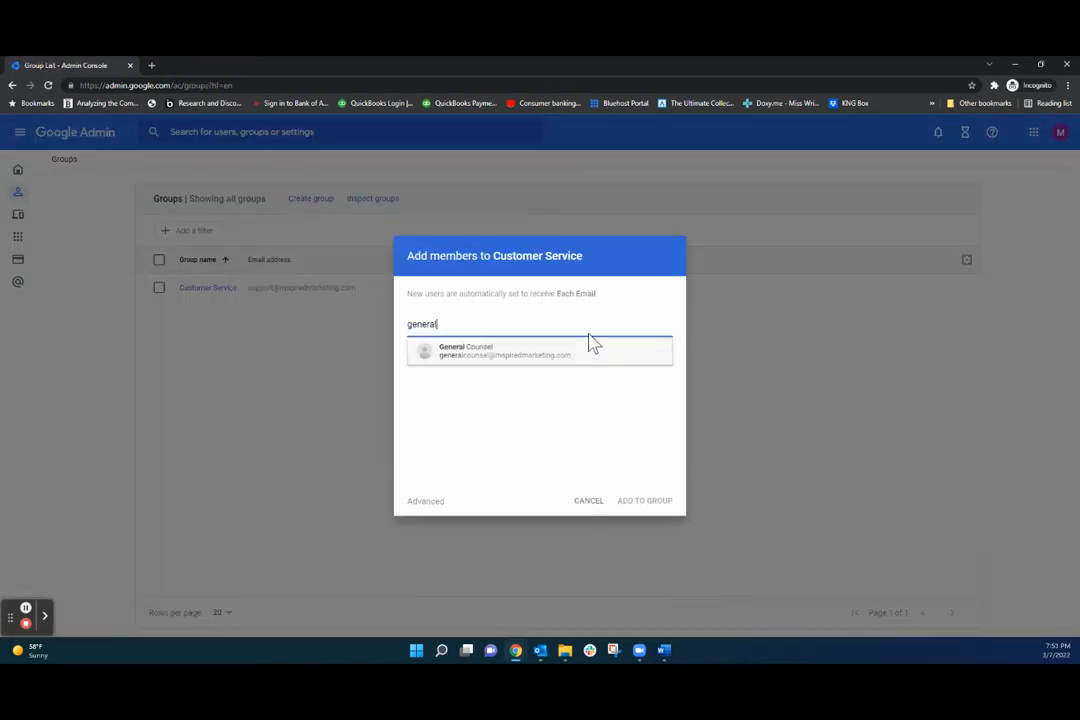
left_click(510, 352)
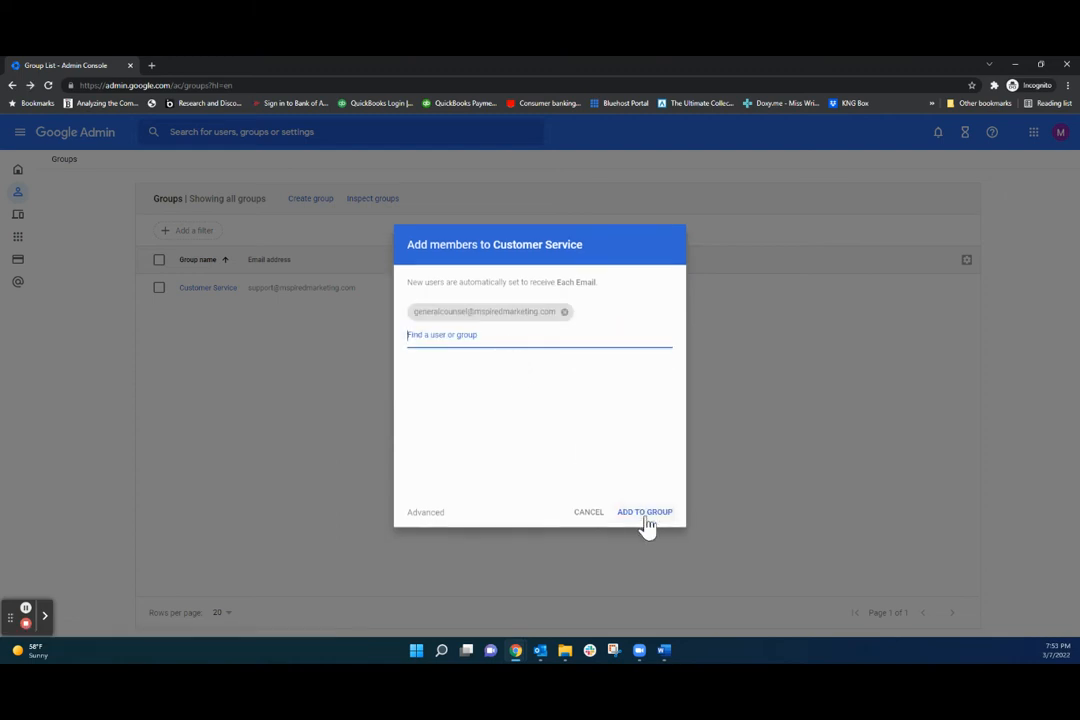
left_click(647, 513)
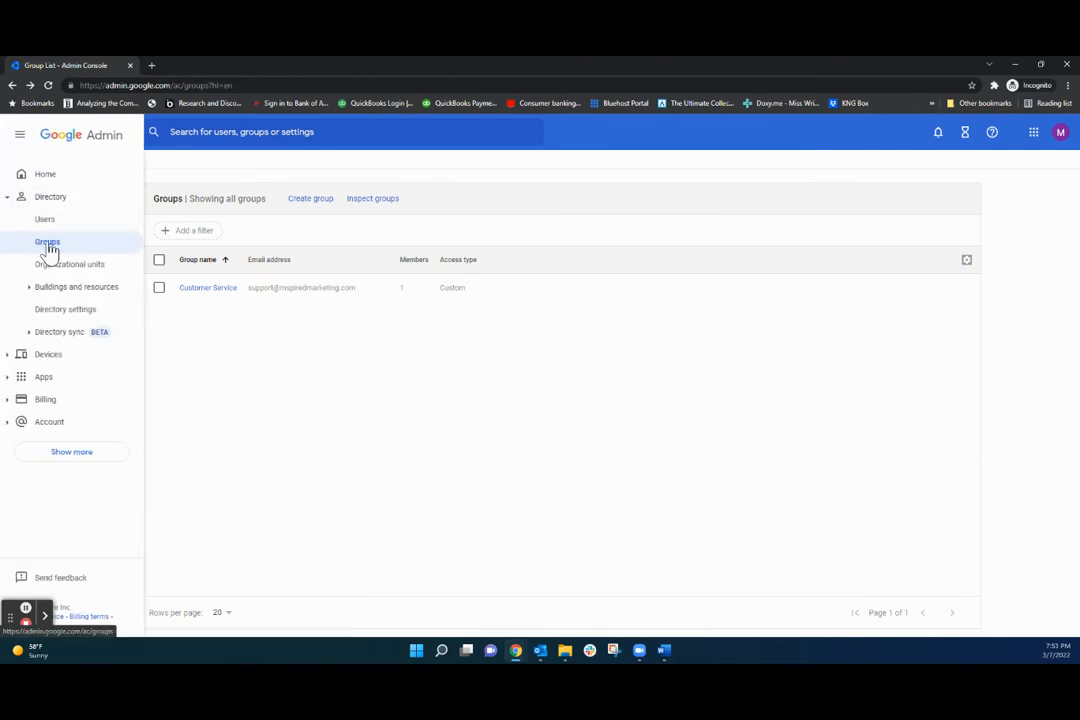
Open Customer Service's members list, retry adding General Counsel, and dismiss the already-a-member error.
left_click(209, 290)
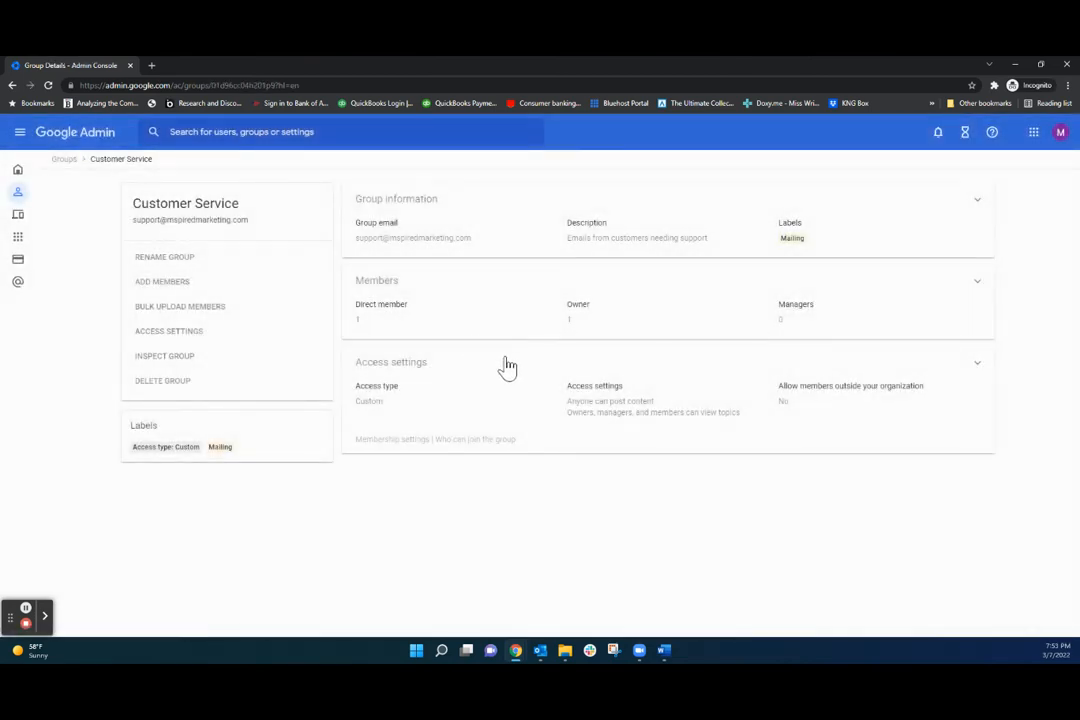
left_click(978, 284)
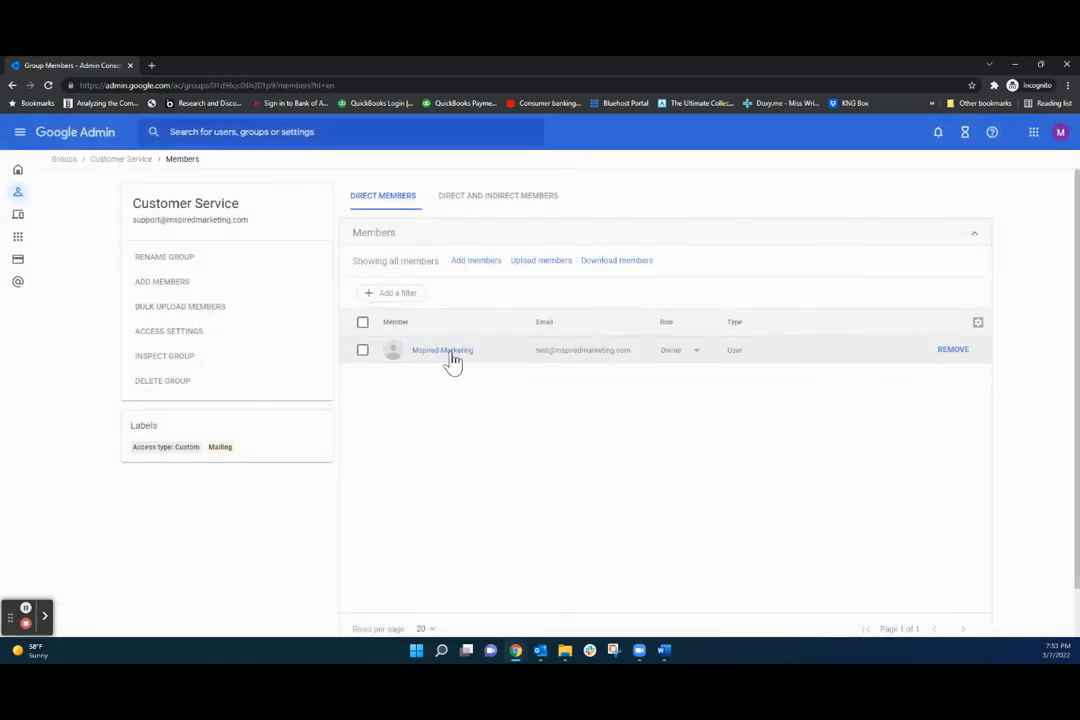
left_click(479, 262)
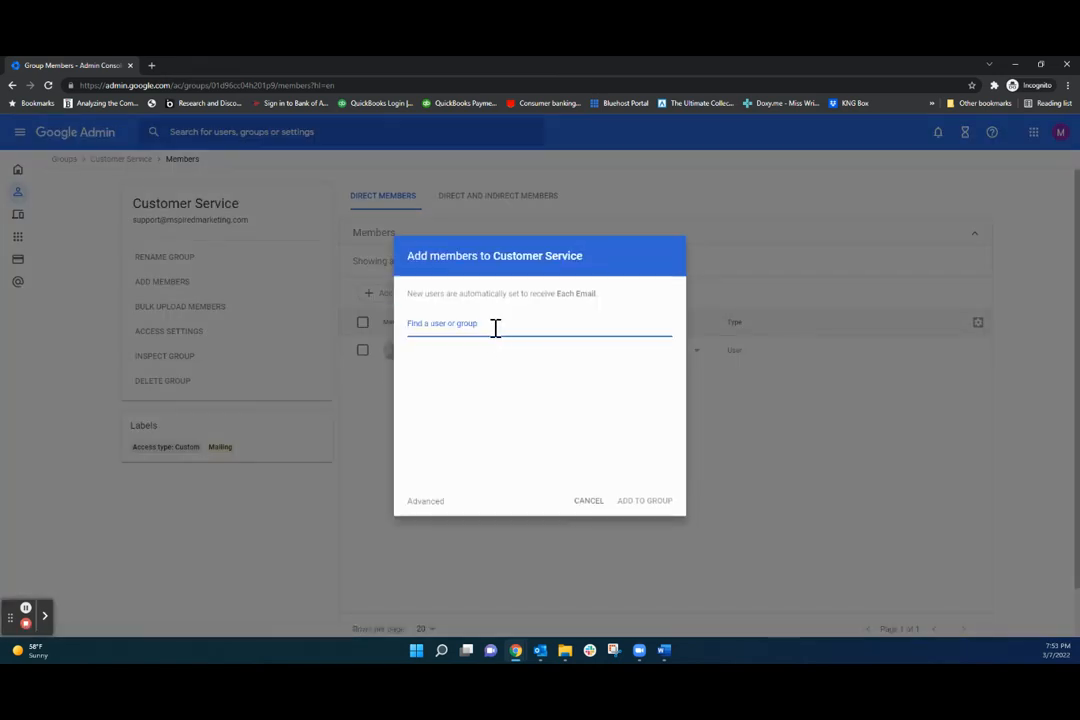
type("general")
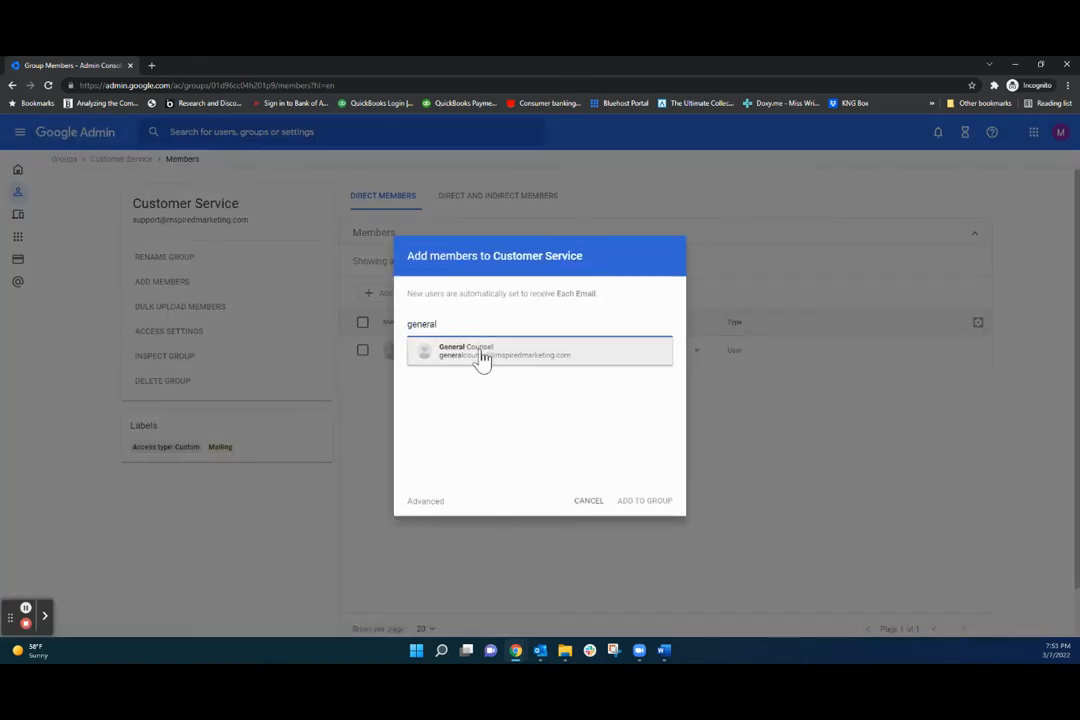
left_click(482, 355)
left_click(646, 513)
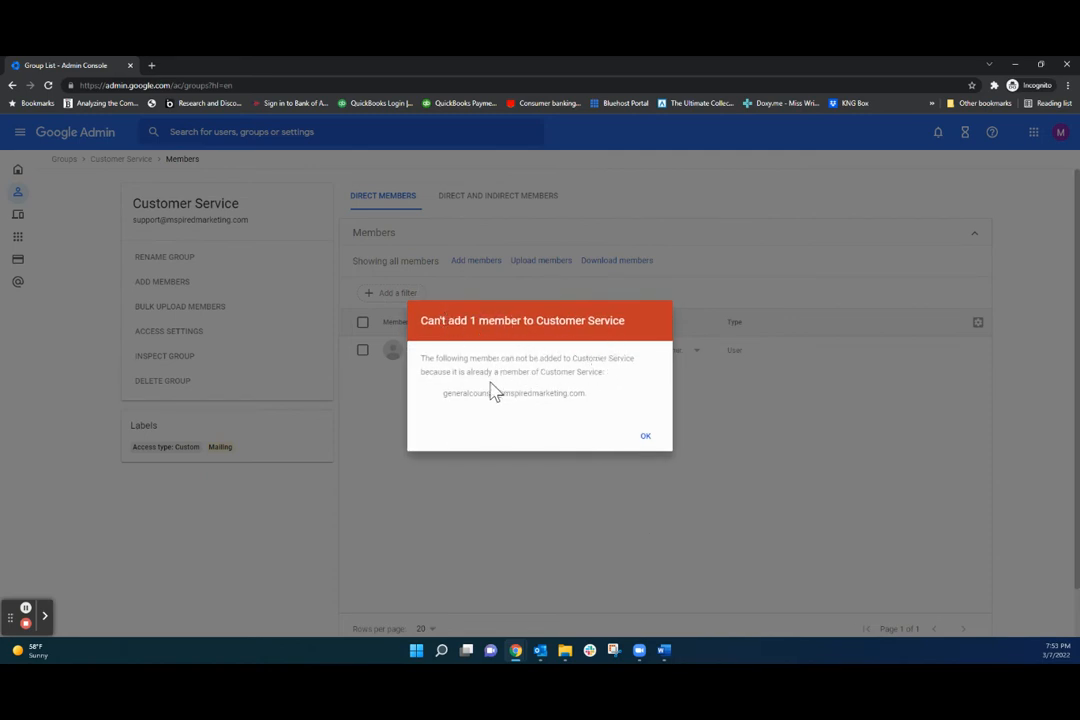
left_click(648, 439)
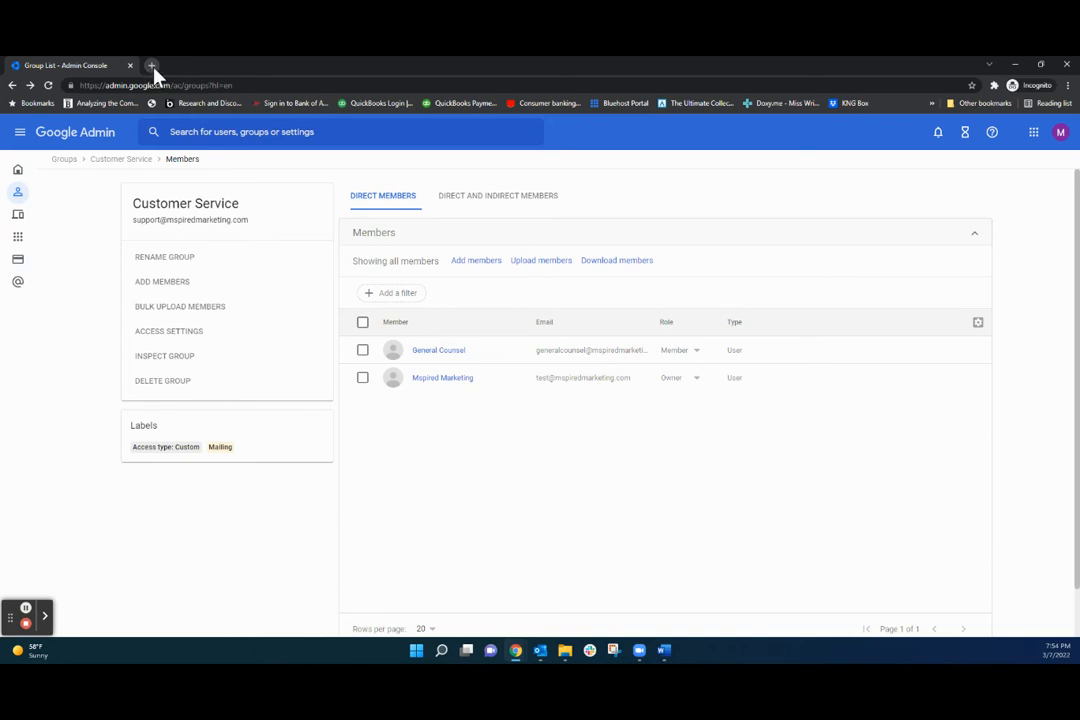
Open Gmail in a new tab and reload until the [Support] undelivered-order email arrives.
left_click(1034, 132)
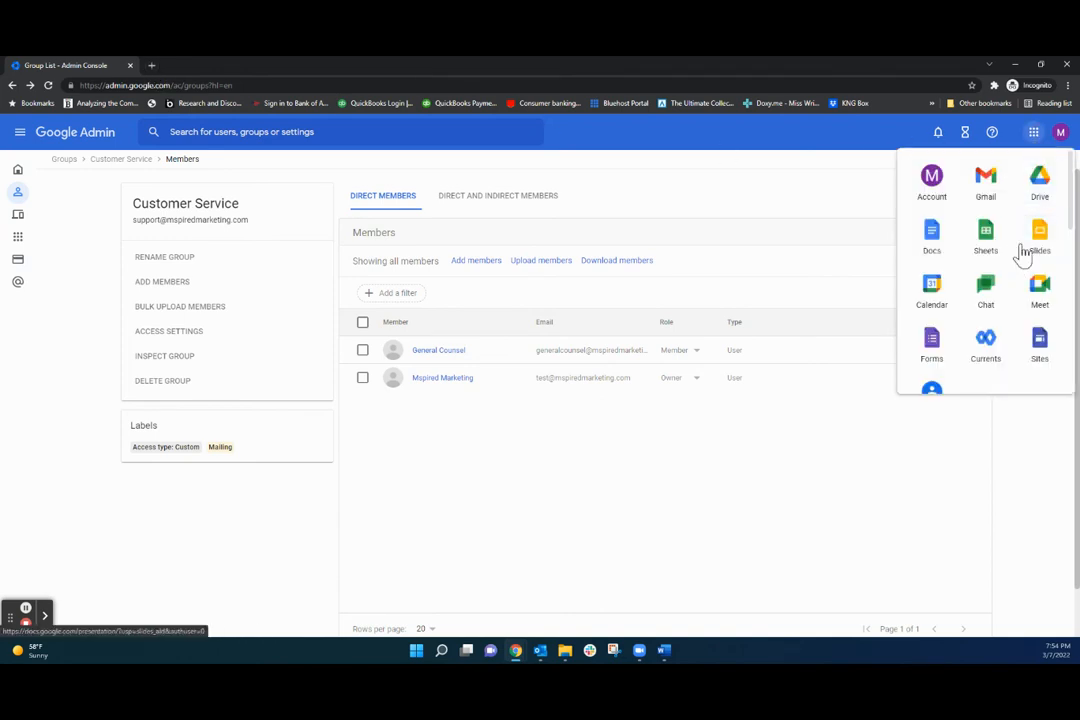
left_click(986, 182)
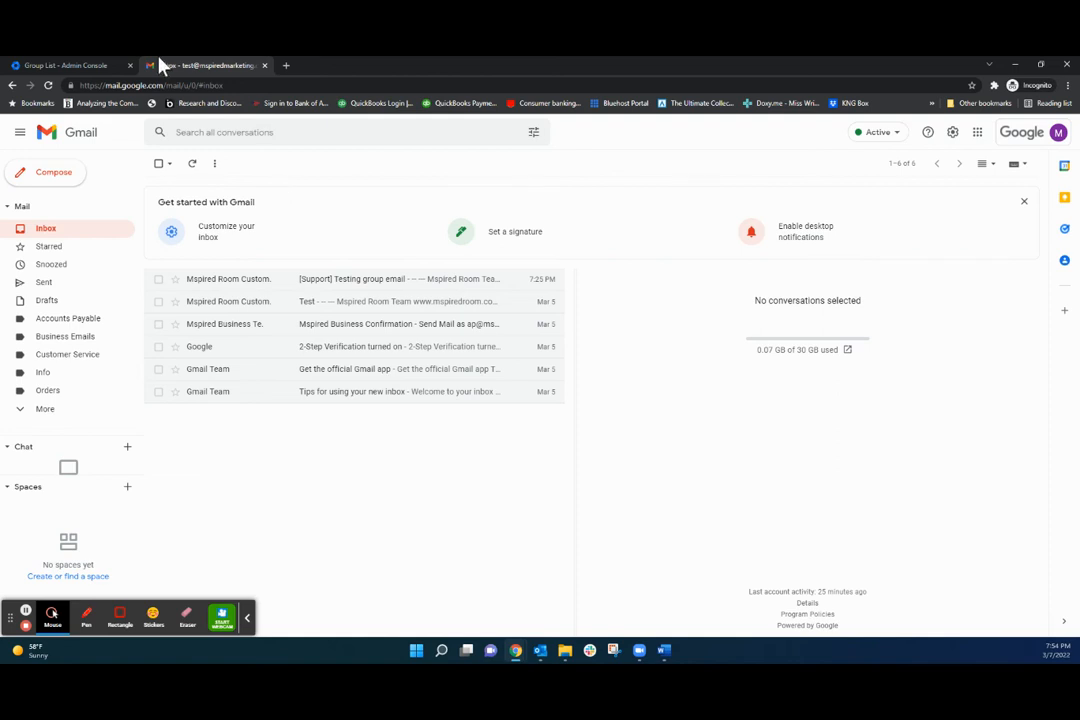
left_click(48, 86)
left_click(48, 85)
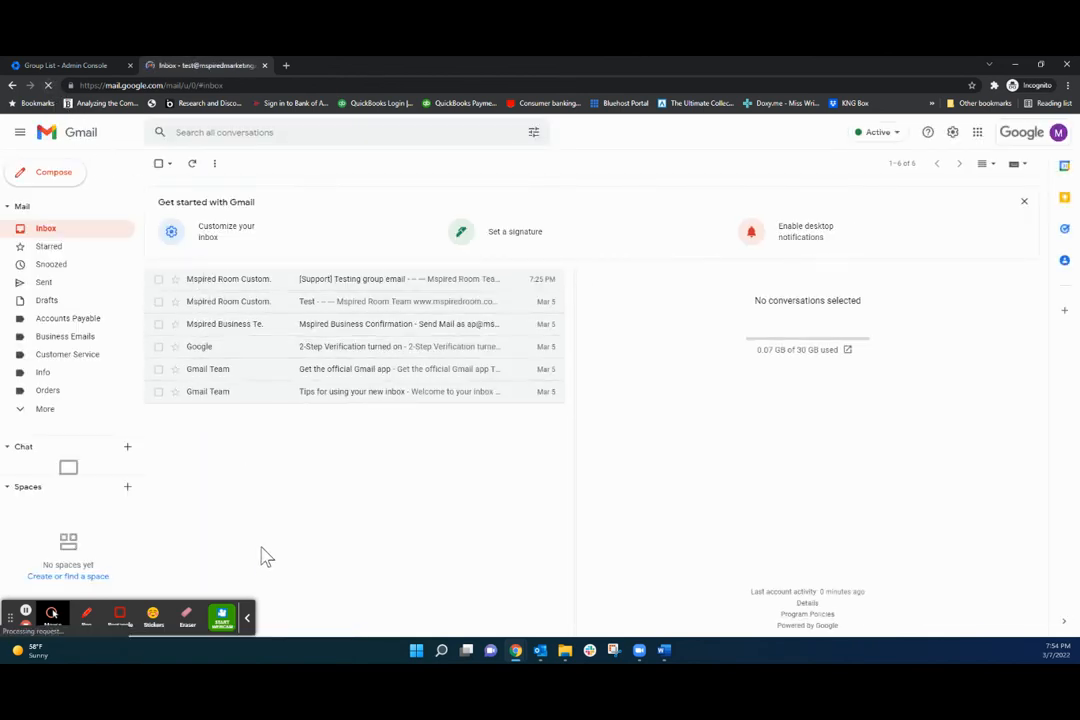
left_click(247, 618)
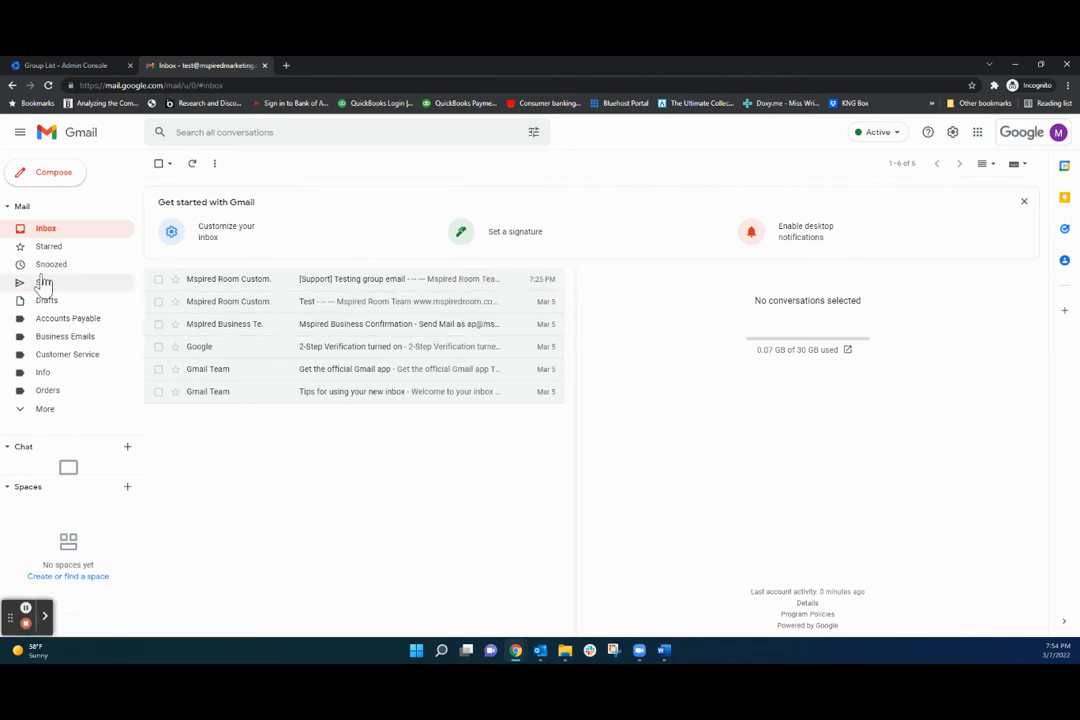
left_click(1037, 136)
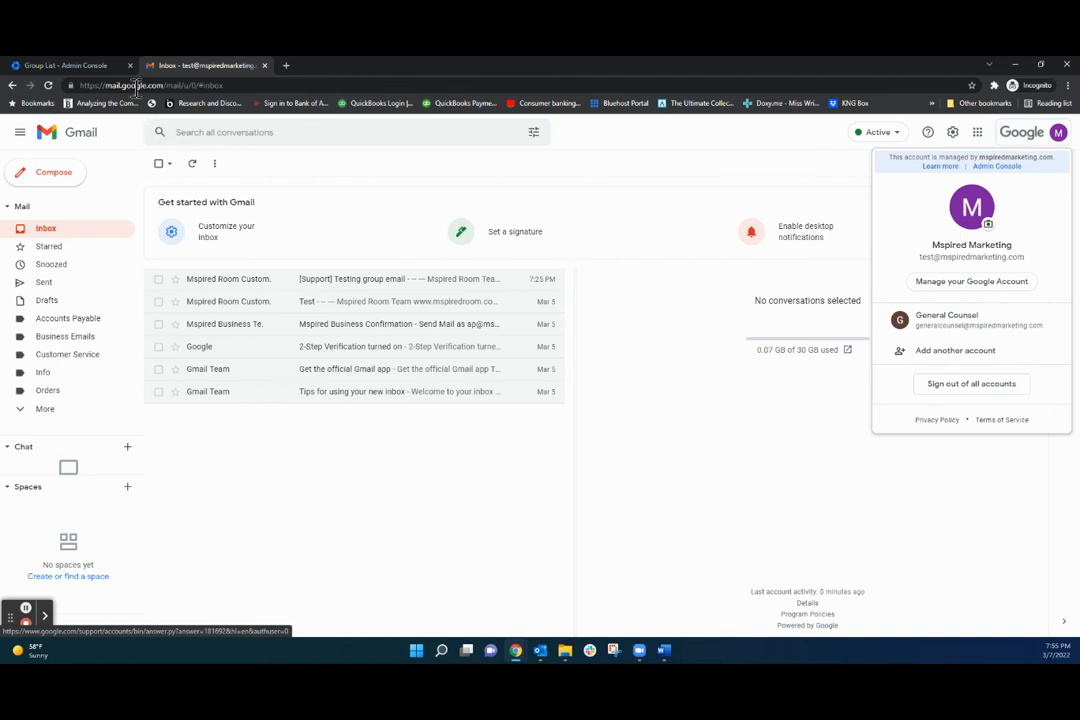
left_click(48, 85)
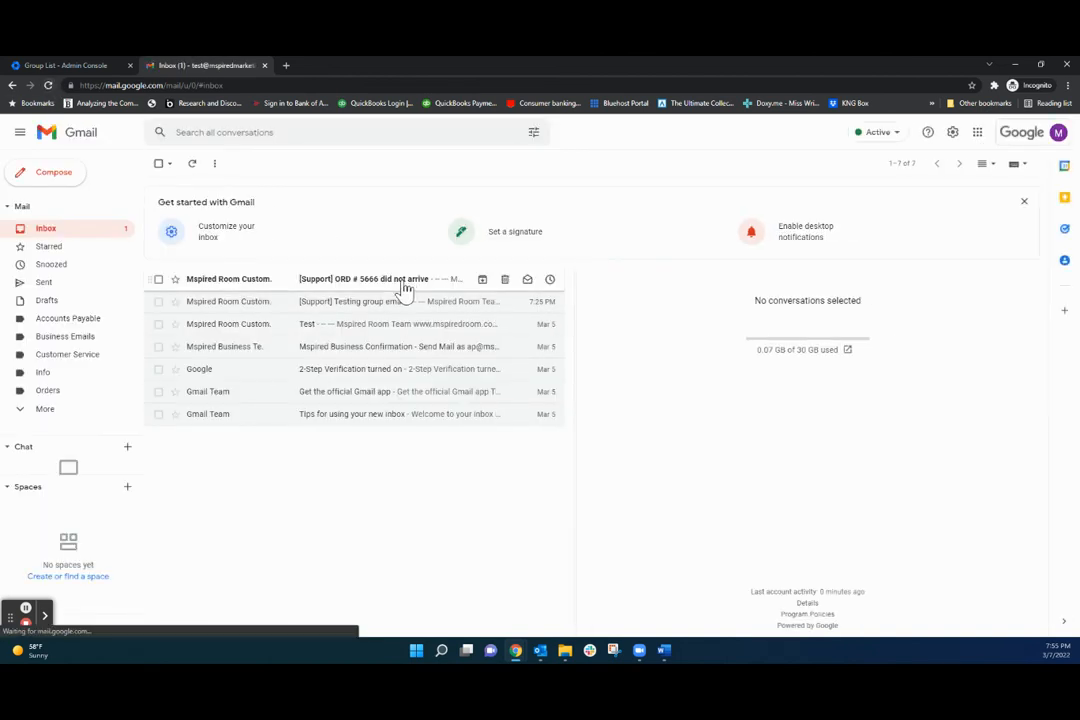
Open the [Support] ORD # 5666 email and check its sender and recipient details.
left_click(374, 289)
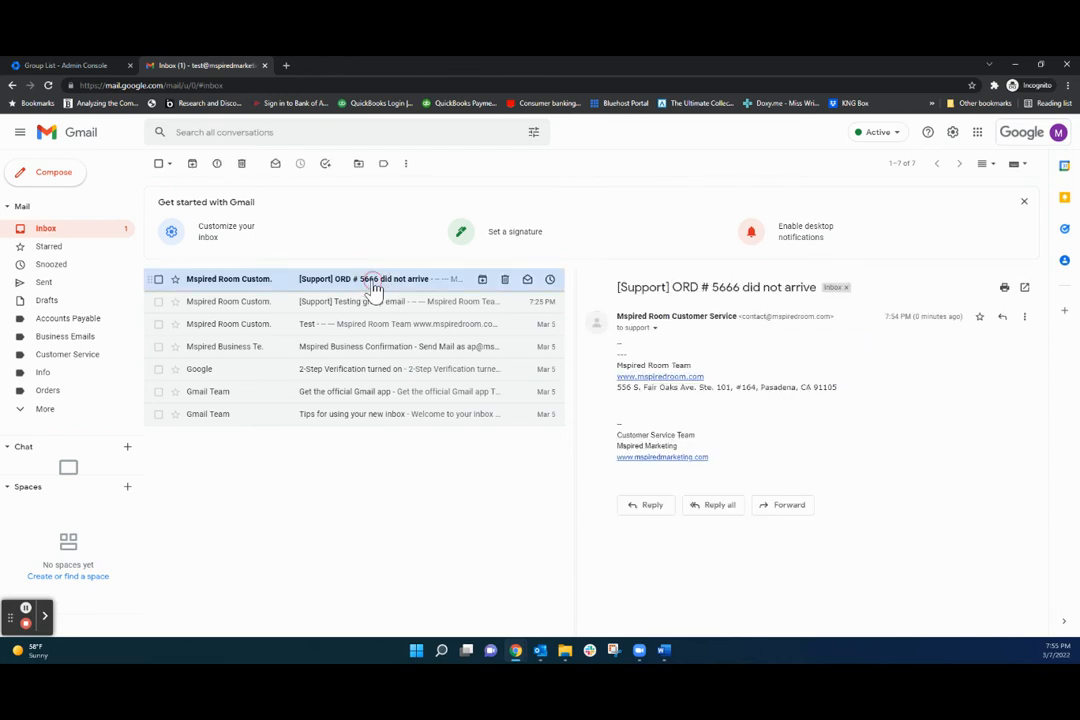
left_click(655, 328)
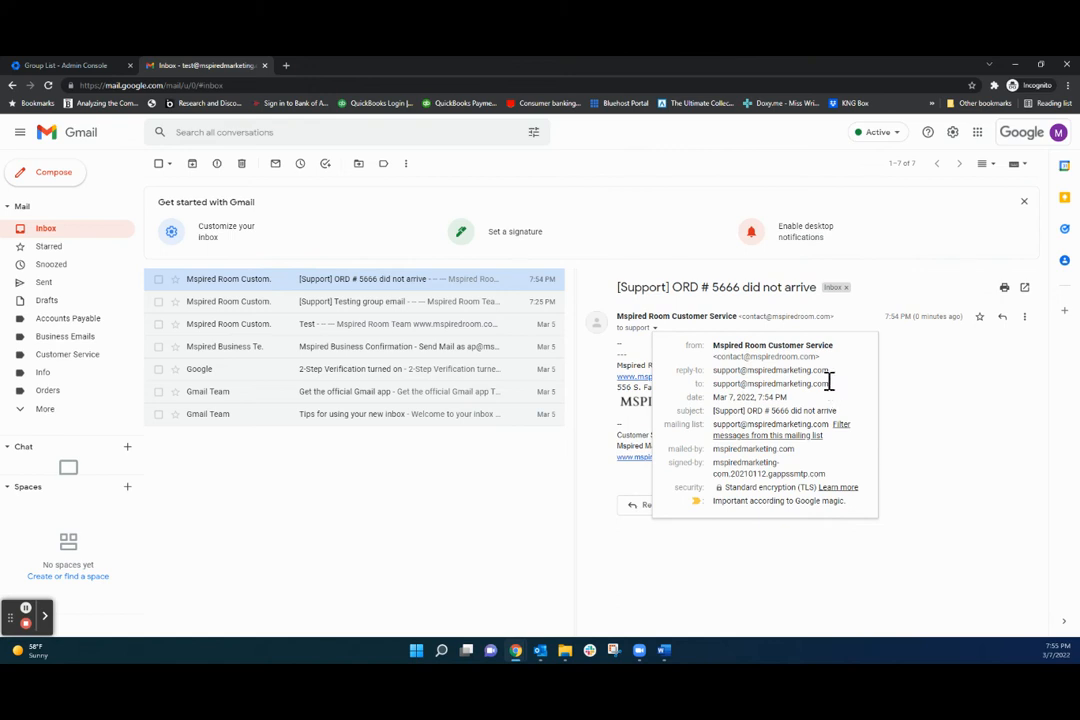
left_click(900, 383)
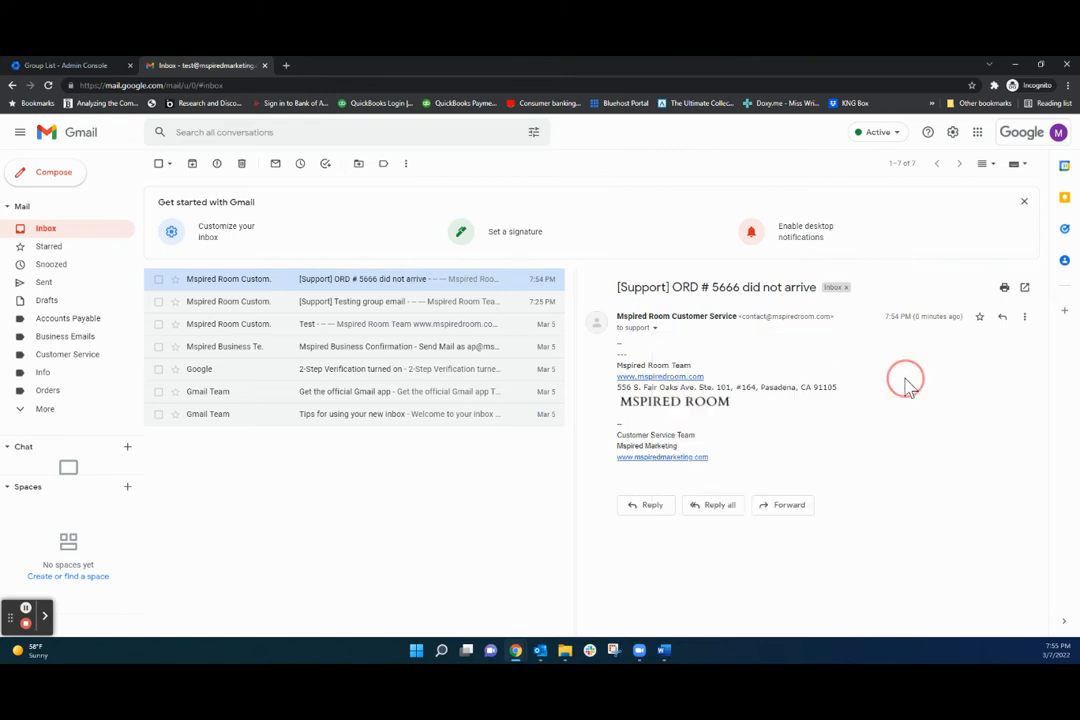
Reply that a replacement will ship out tomorrow, fix the typo, and send it.
left_click(650, 508)
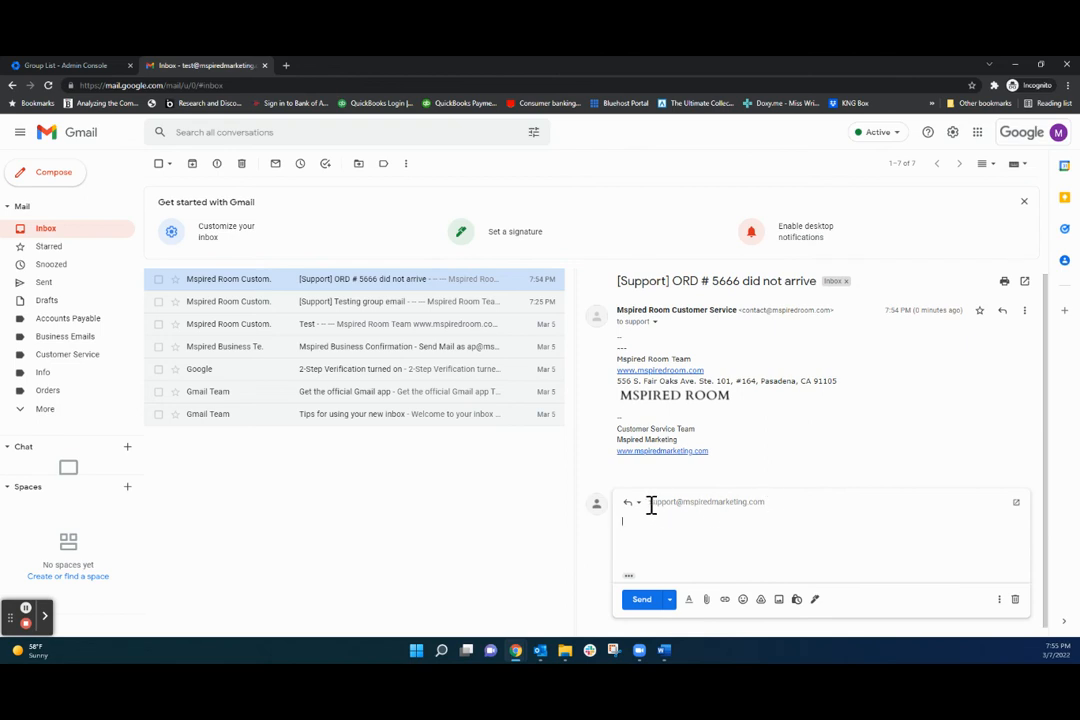
mouse_move(755, 502)
key("Left")
key("Left")
key("Left")
key("Left")
key("Left")
key("Left")
key("Left")
key("Left")
key("Left")
type("m")
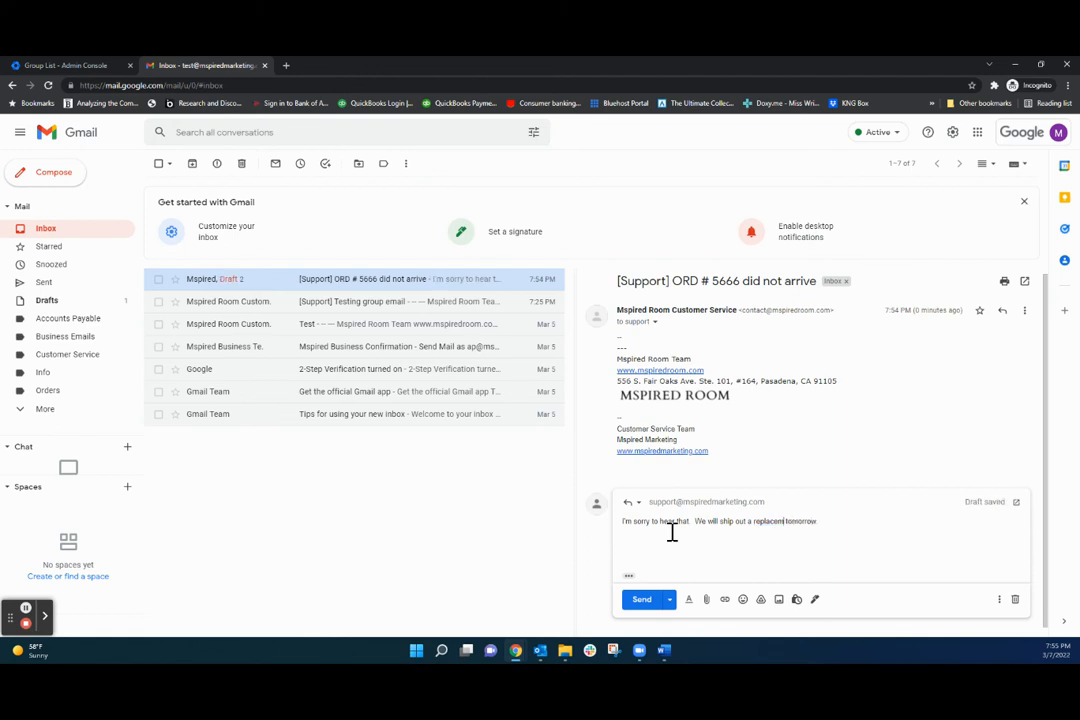
left_click(643, 600)
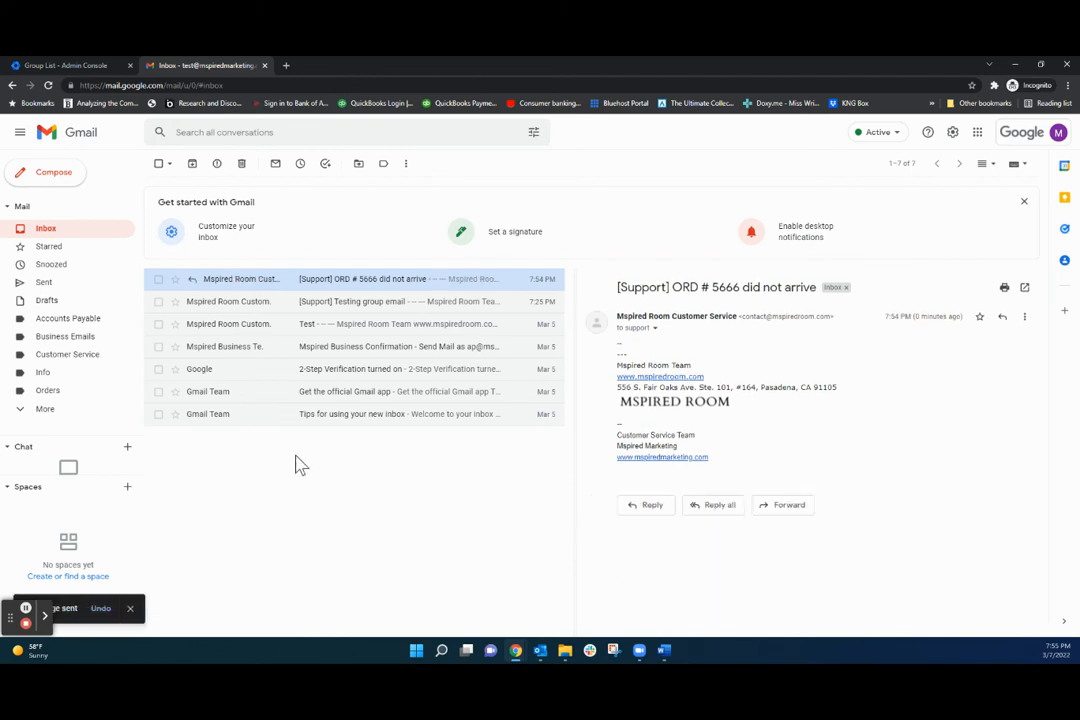
Switch to the General Counsel mailbox and open the Re: [Support] ORD # 5666 reply.
left_click(130, 609)
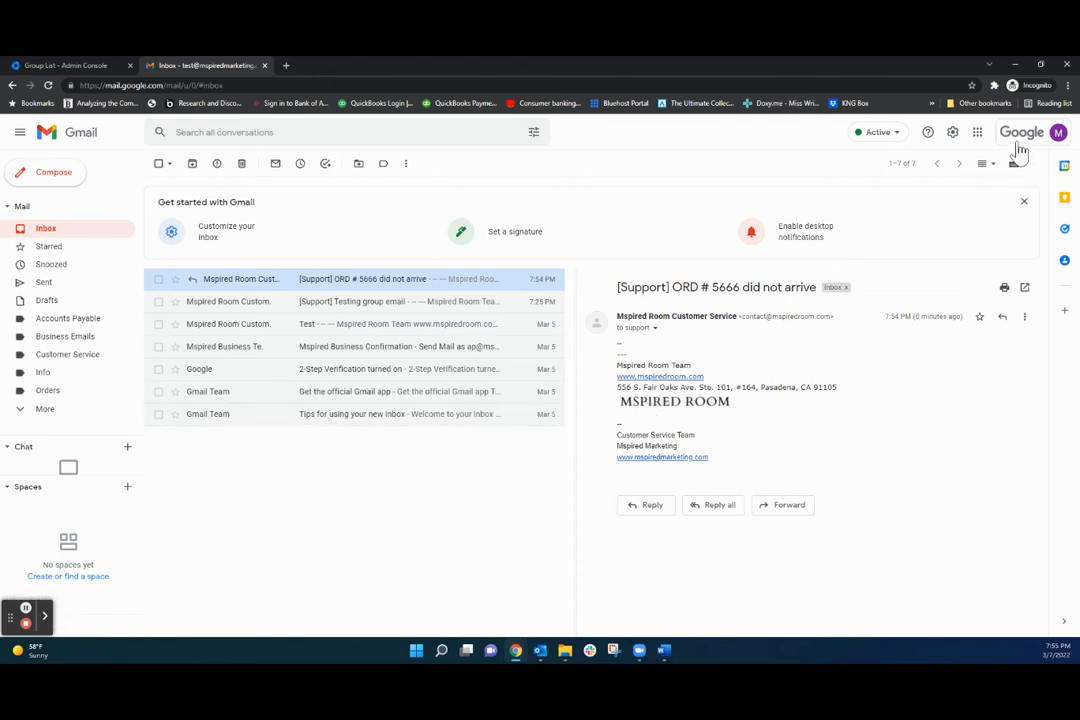
left_click(1025, 138)
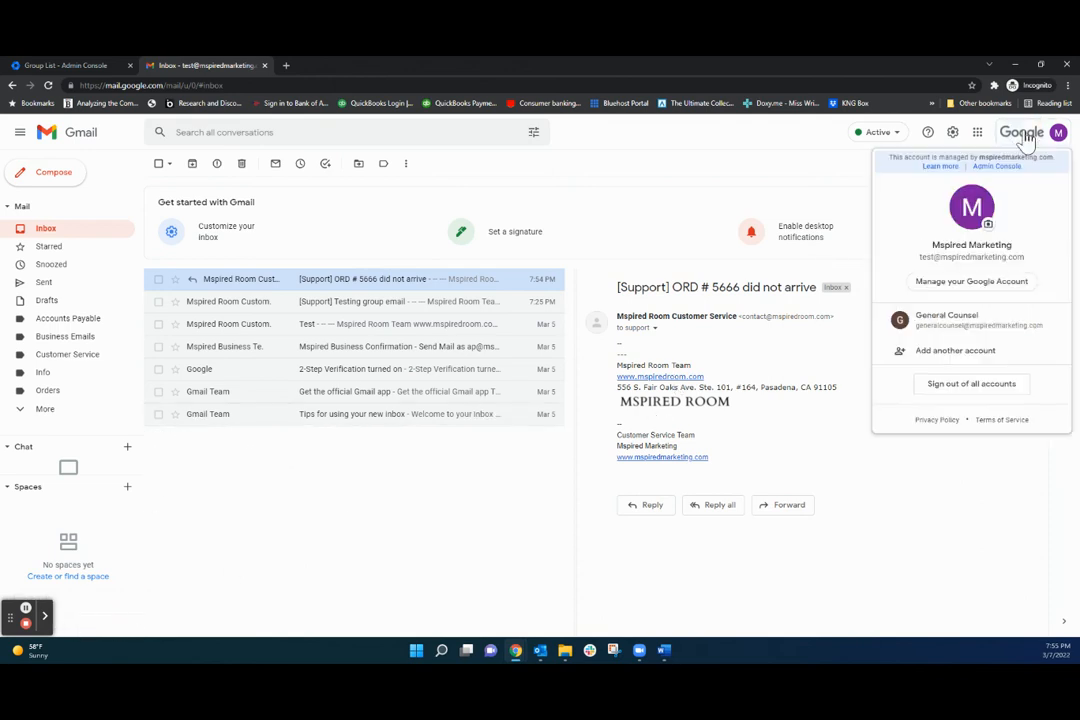
left_click(991, 333)
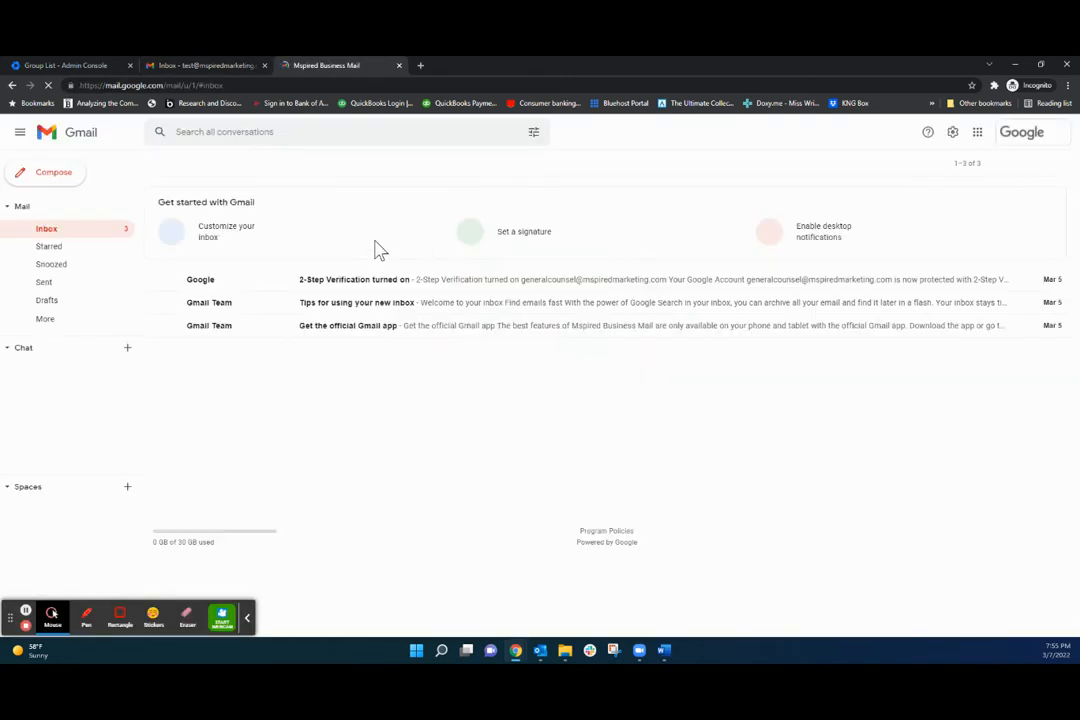
left_click(49, 230)
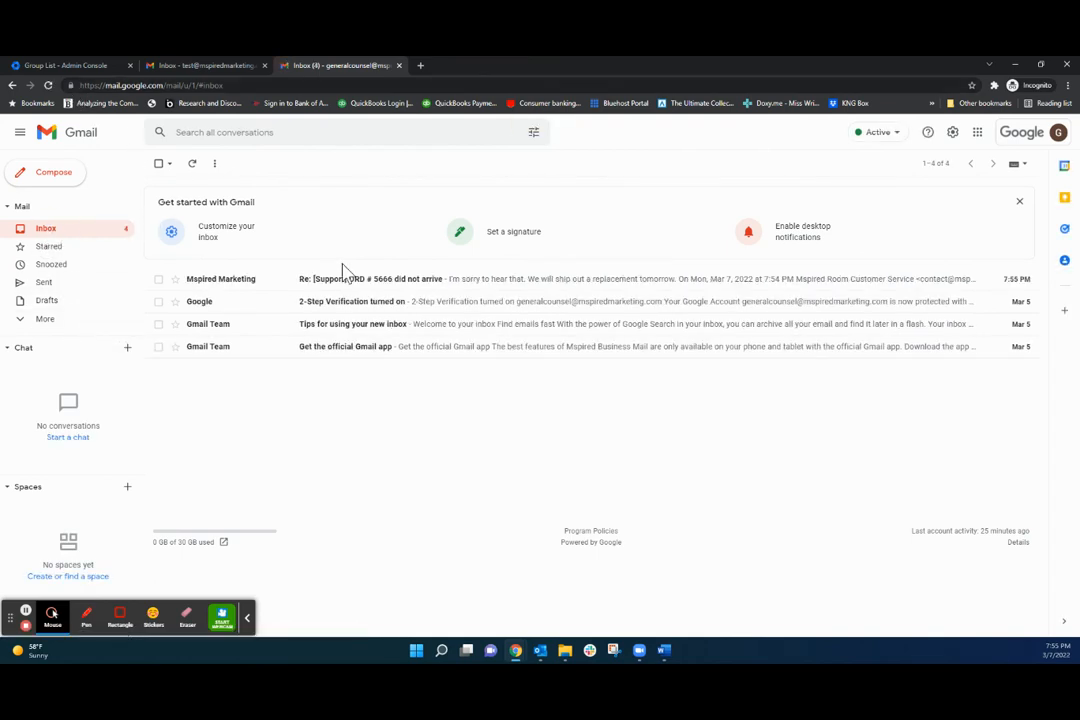
left_click(455, 288)
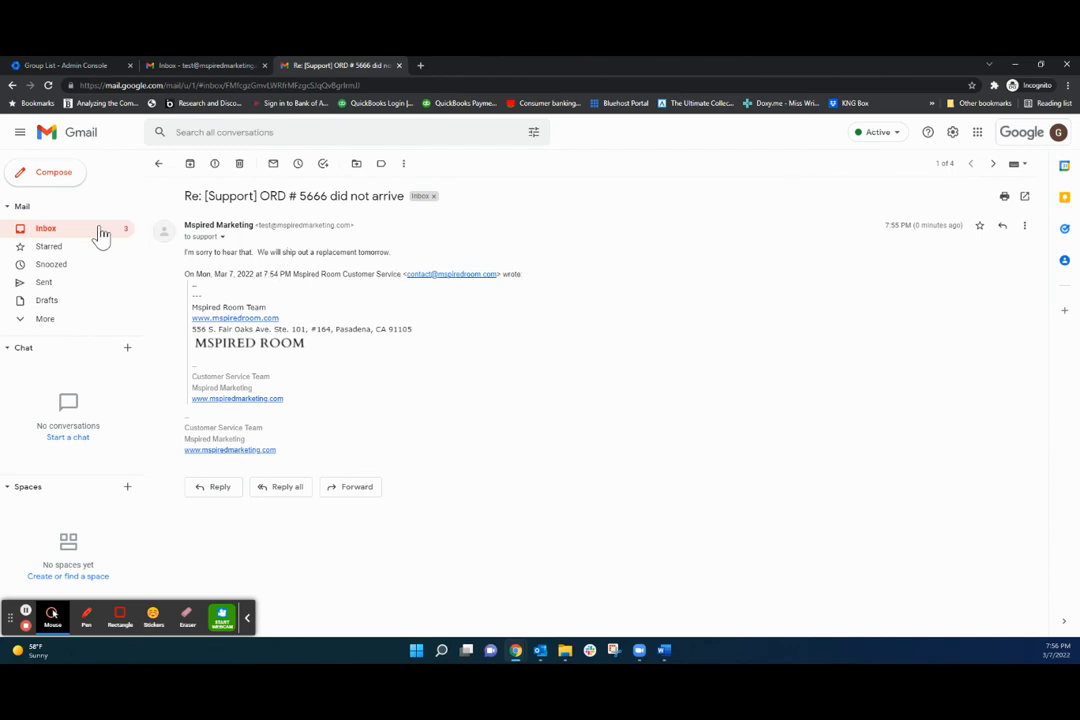
Go to Google Groups and view Customer Service's ORD # 5666 did not arrive thread.
left_click(45, 232)
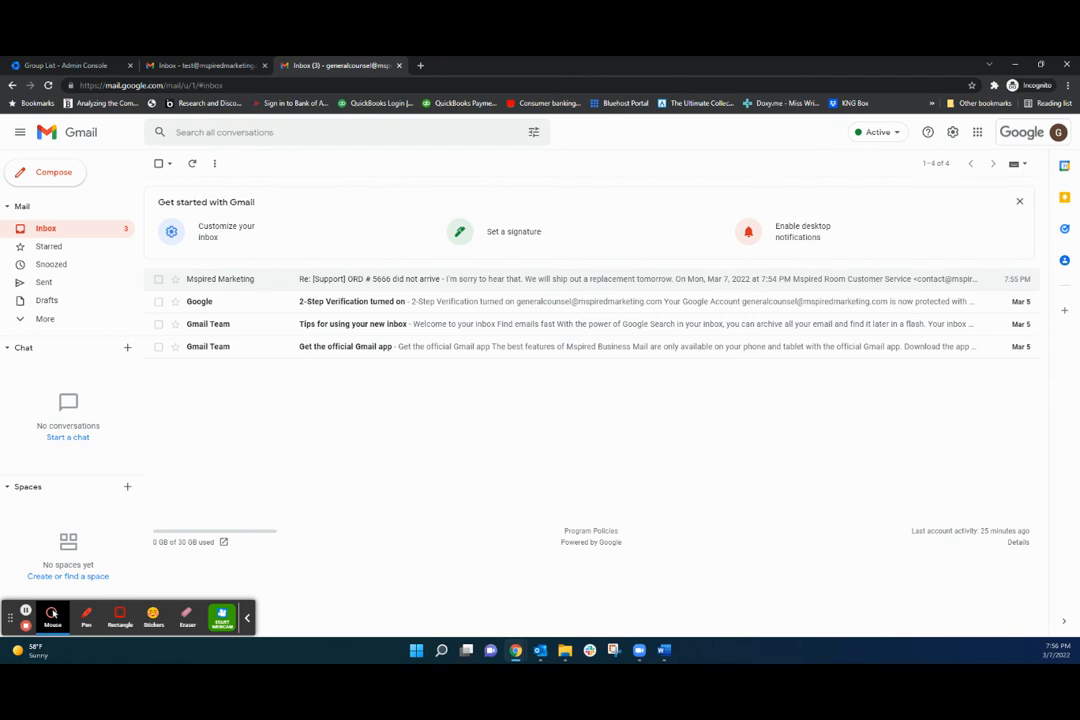
left_click(977, 133)
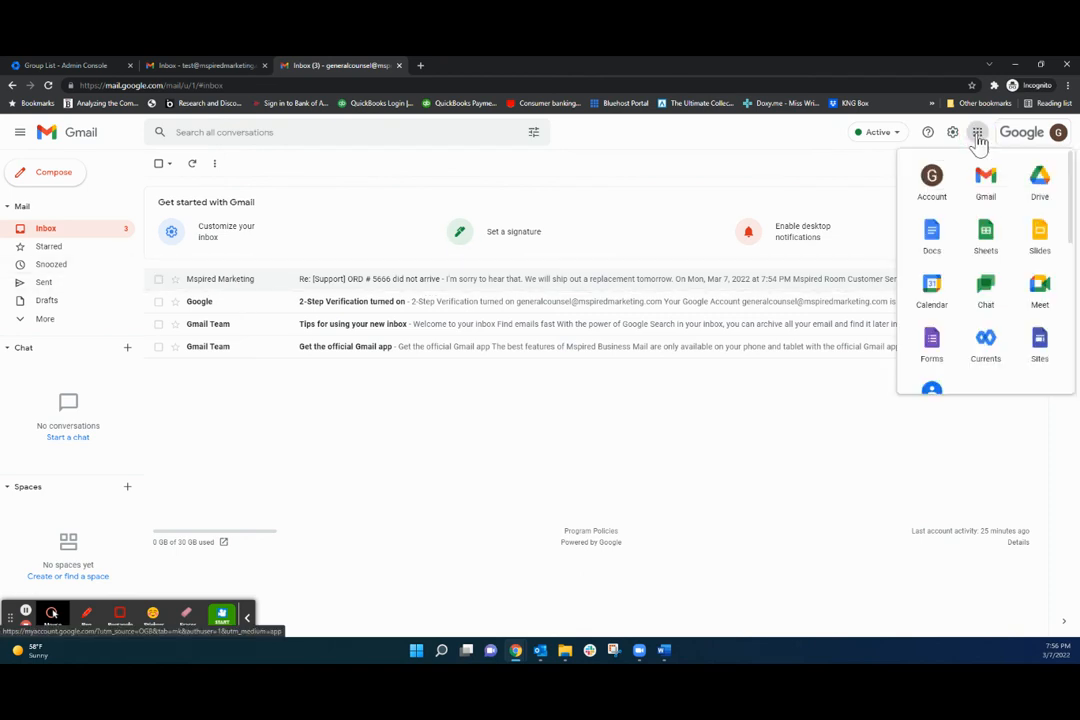
scroll(955, 268, "down", 3)
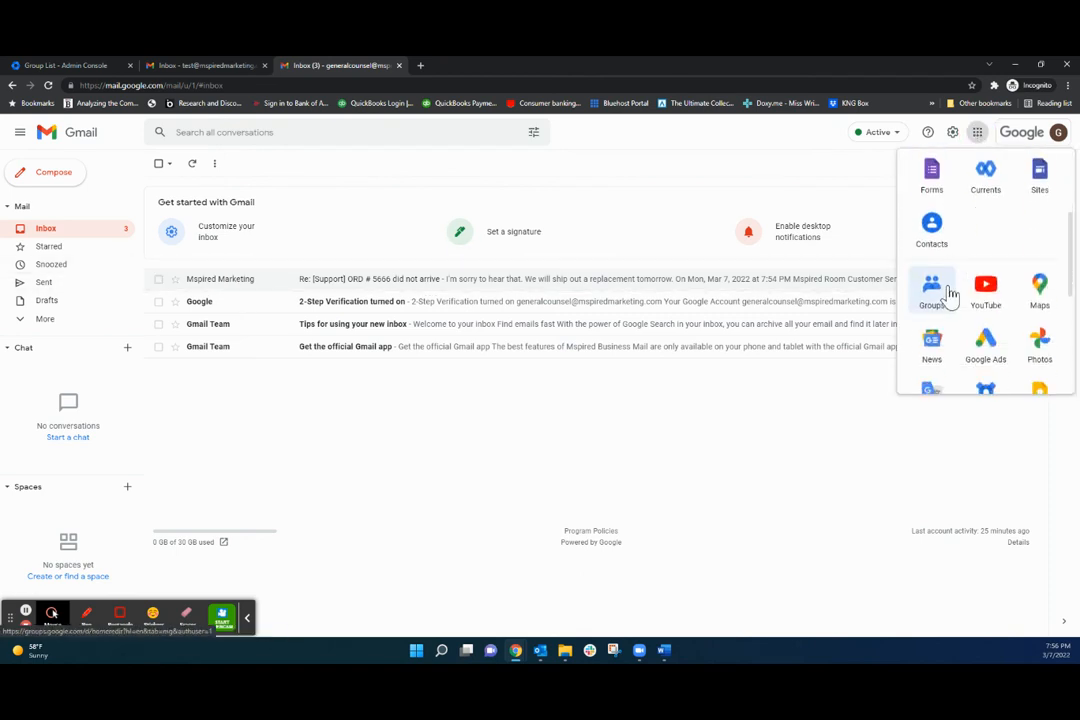
left_click(950, 295)
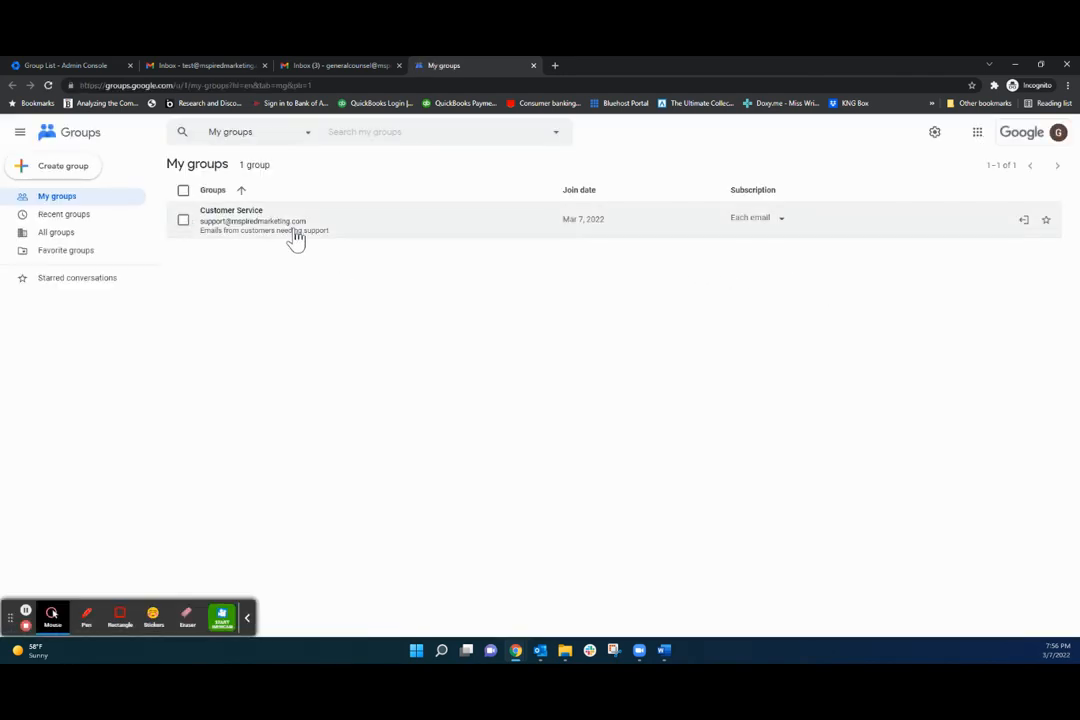
left_click(243, 212)
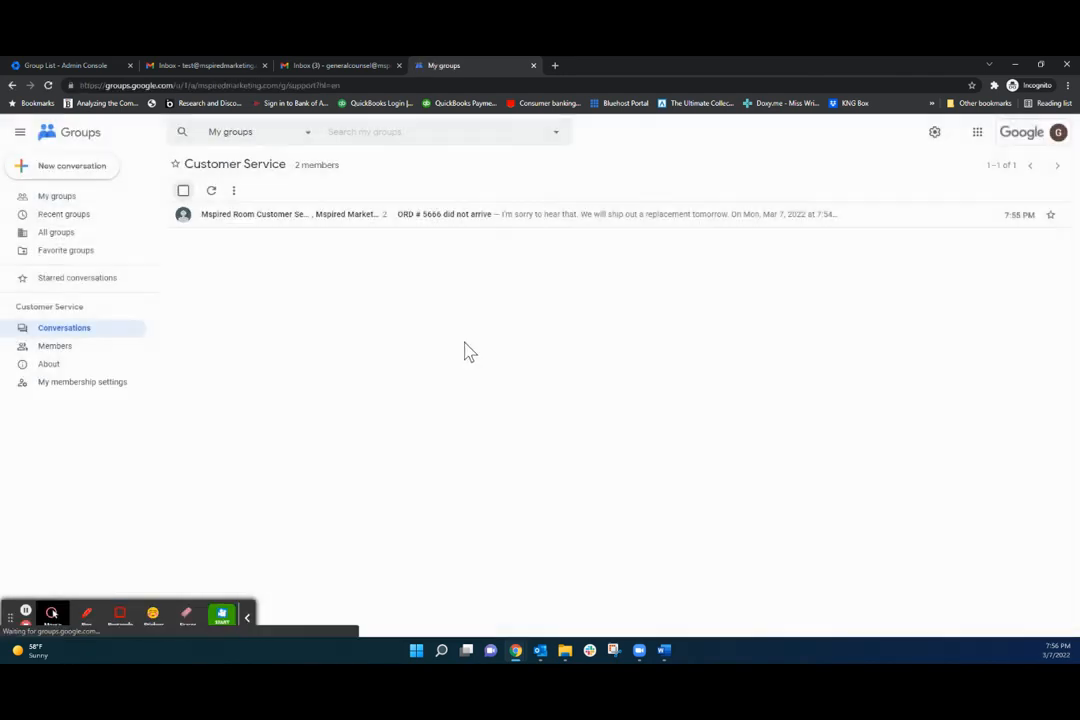
left_click(470, 226)
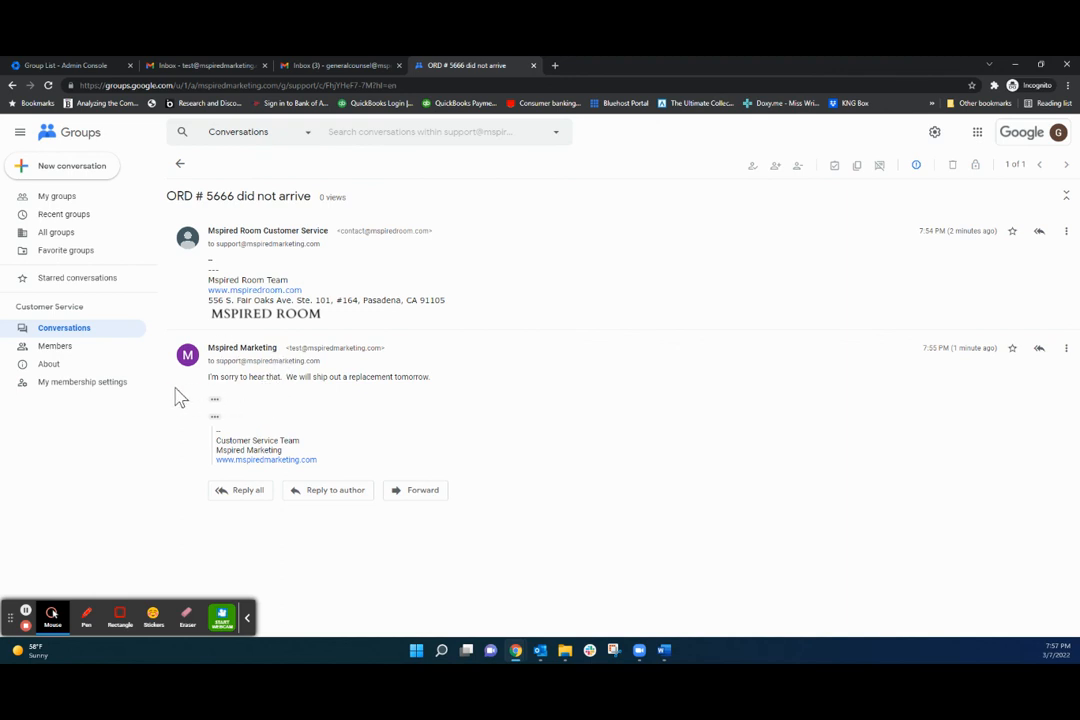
Return to Customer Service's Conversations and reload twice to fetch new messages.
left_click(55, 331)
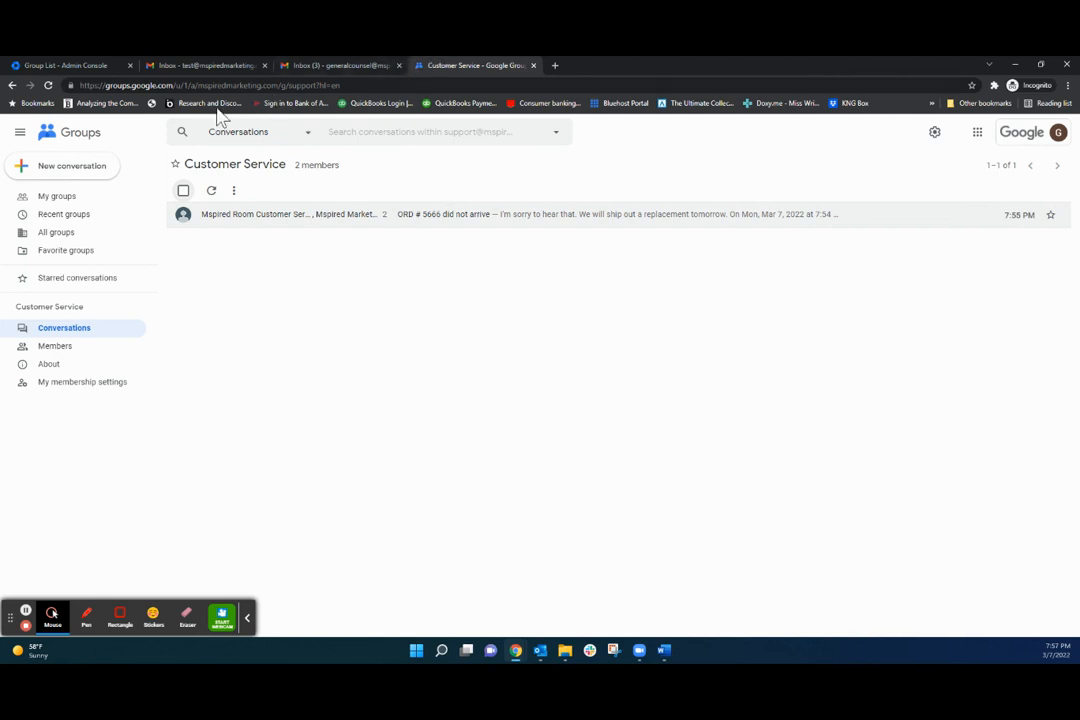
left_click(47, 86)
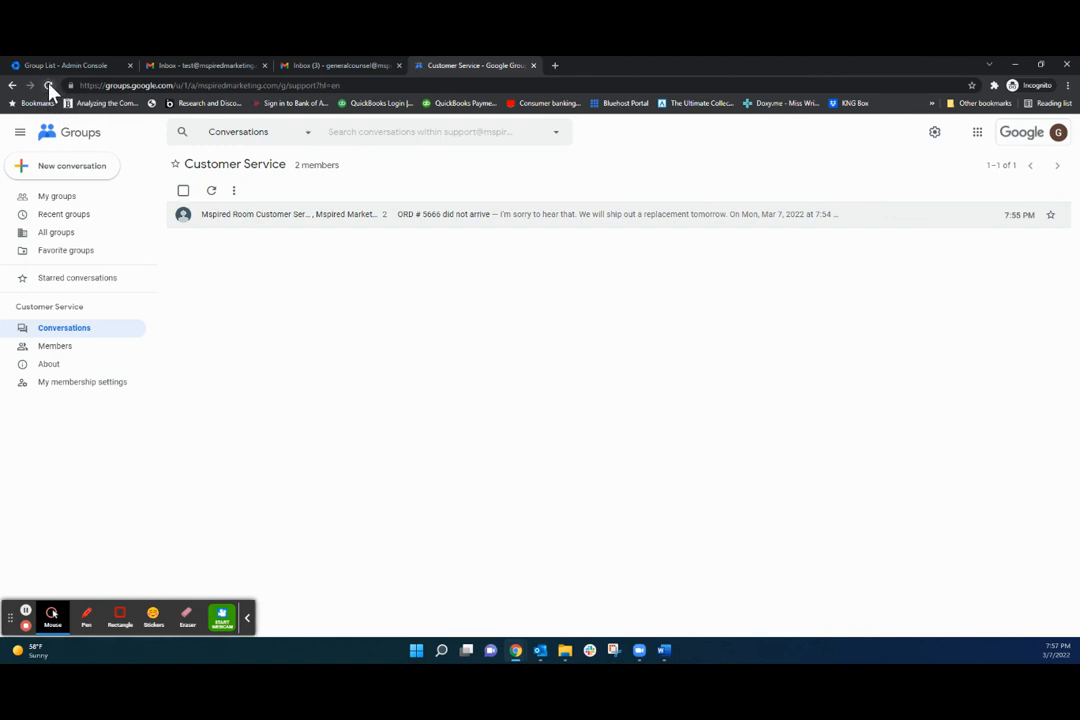
left_click(48, 87)
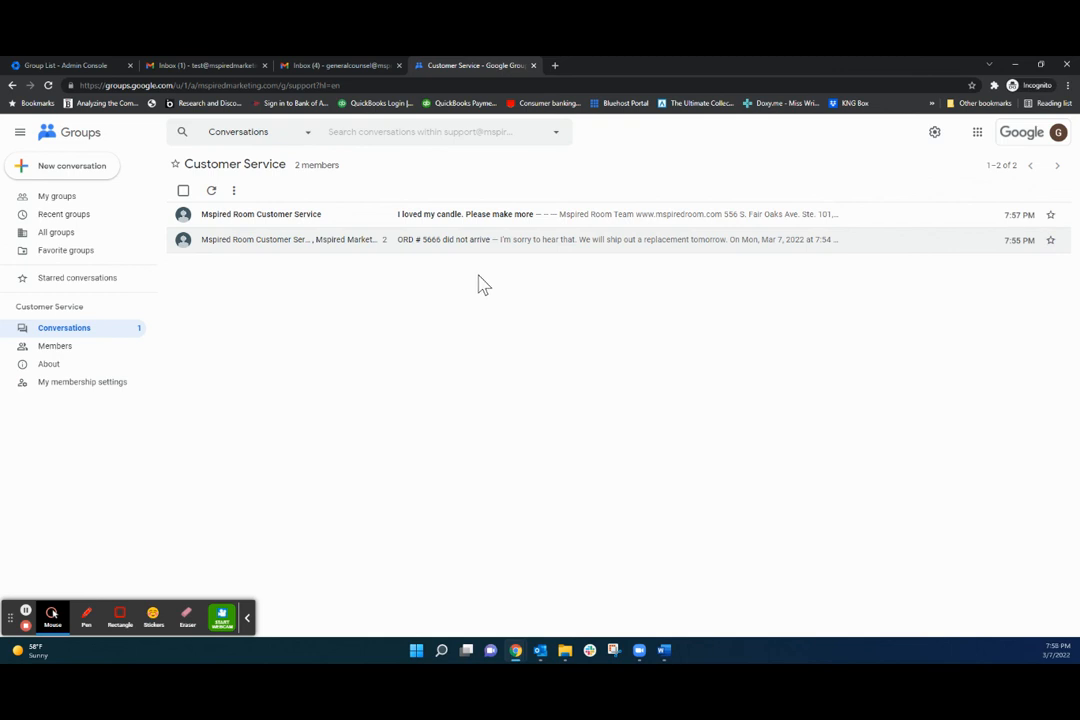
Check the I loved my candle email in the General Counsel inbox, the other inbox and the group.
left_click(328, 67)
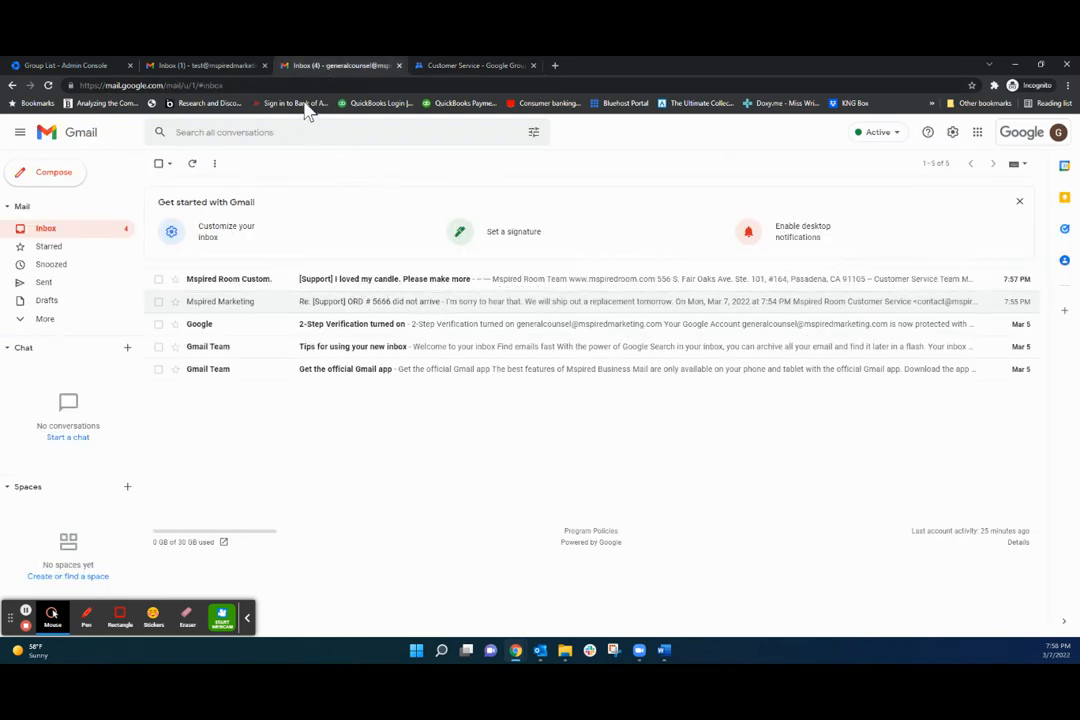
left_click(207, 66)
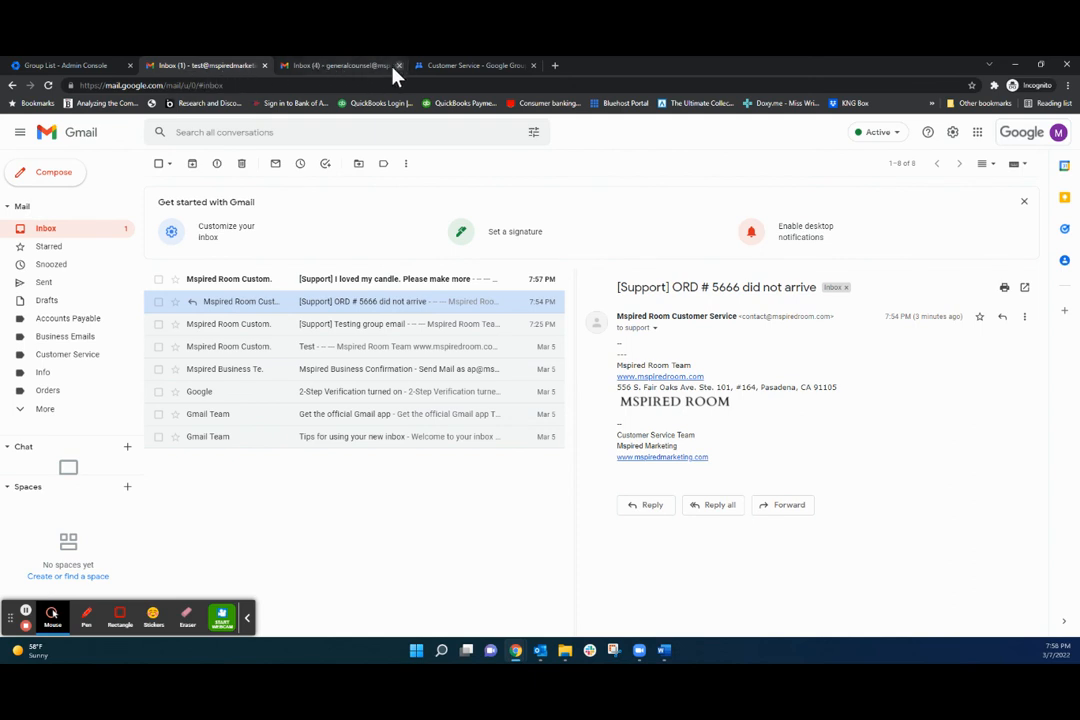
left_click(466, 68)
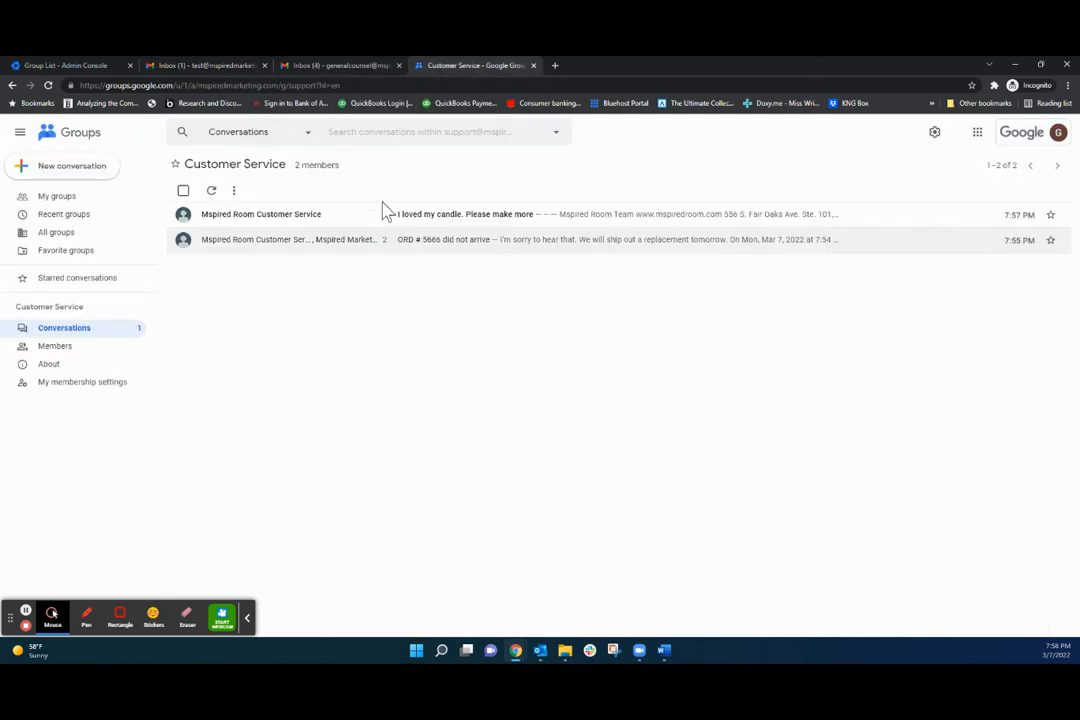
left_click(345, 67)
Launch Google Groups in a new tab from the Google apps grid.
left_click(977, 133)
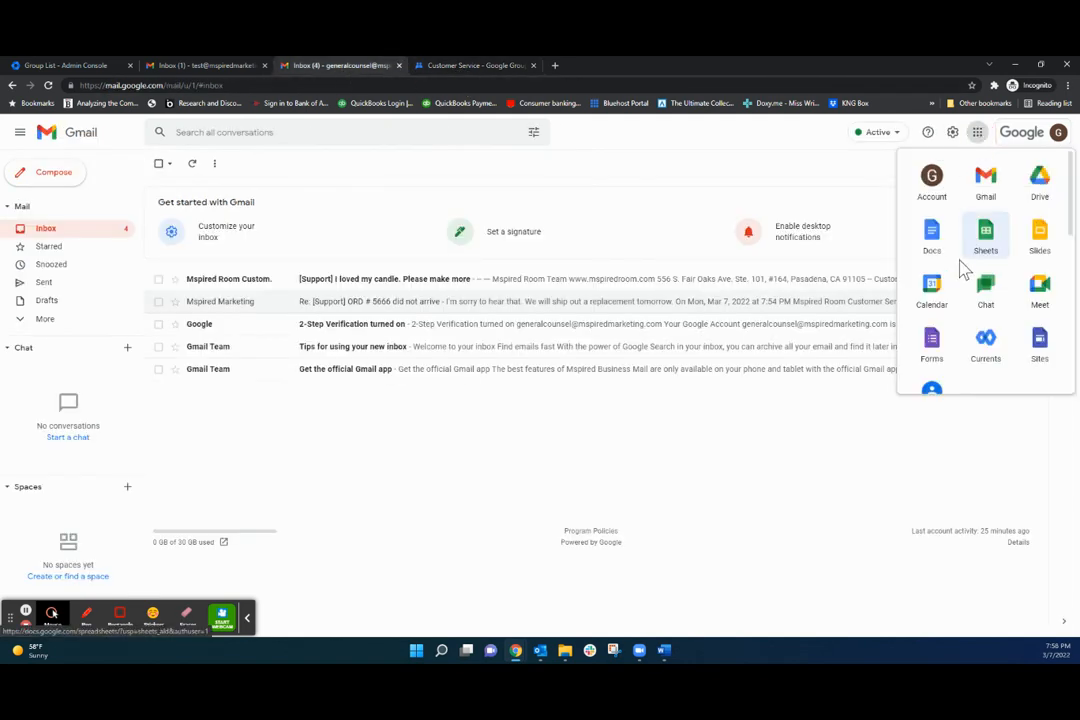
scroll(933, 355, "down", 1)
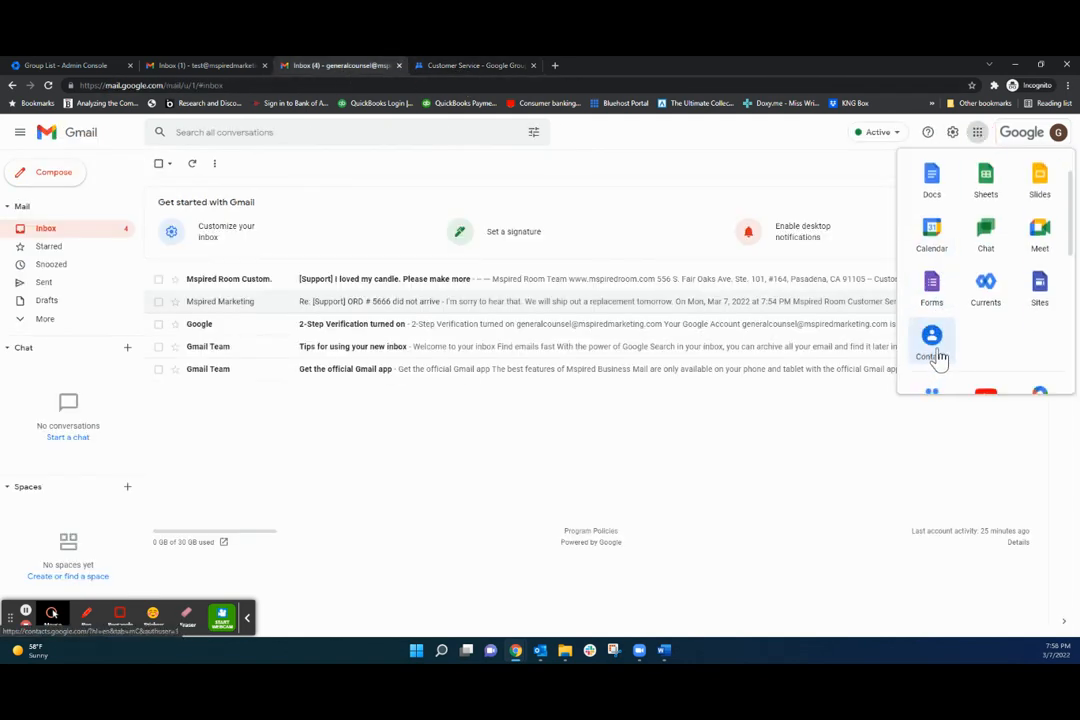
scroll(938, 360, "down", 1)
left_click(936, 350)
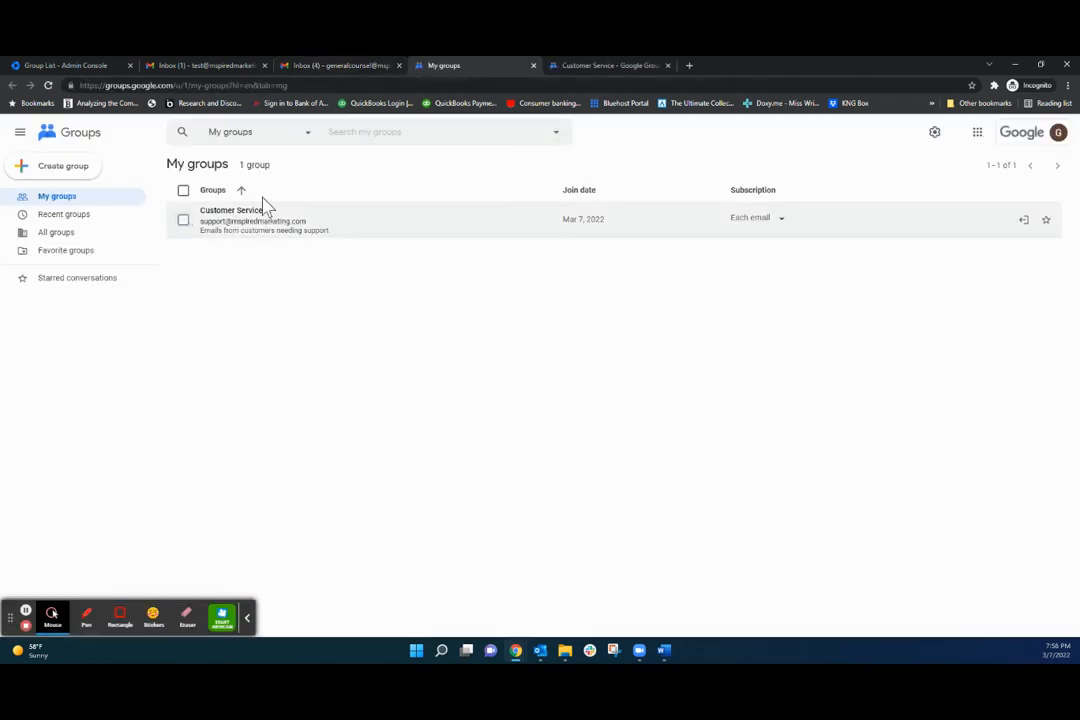
Go to Google Groups and open Customer Service, showing the candle message and the ORD # 5666 thread.
left_click(300, 226)
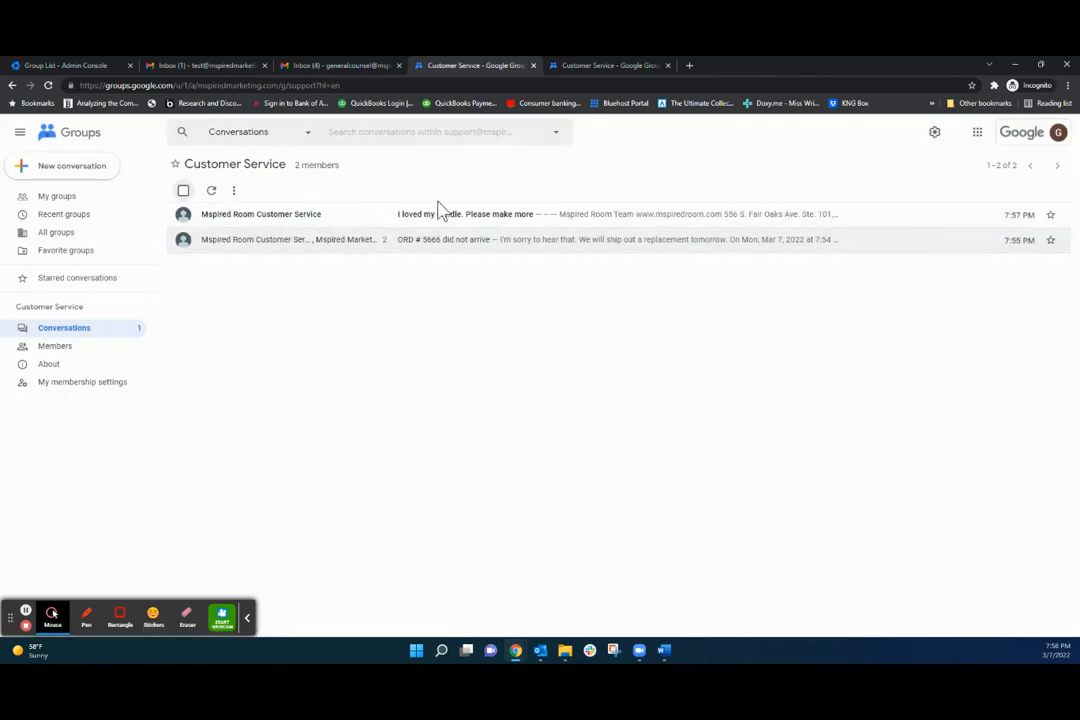
left_click(246, 618)
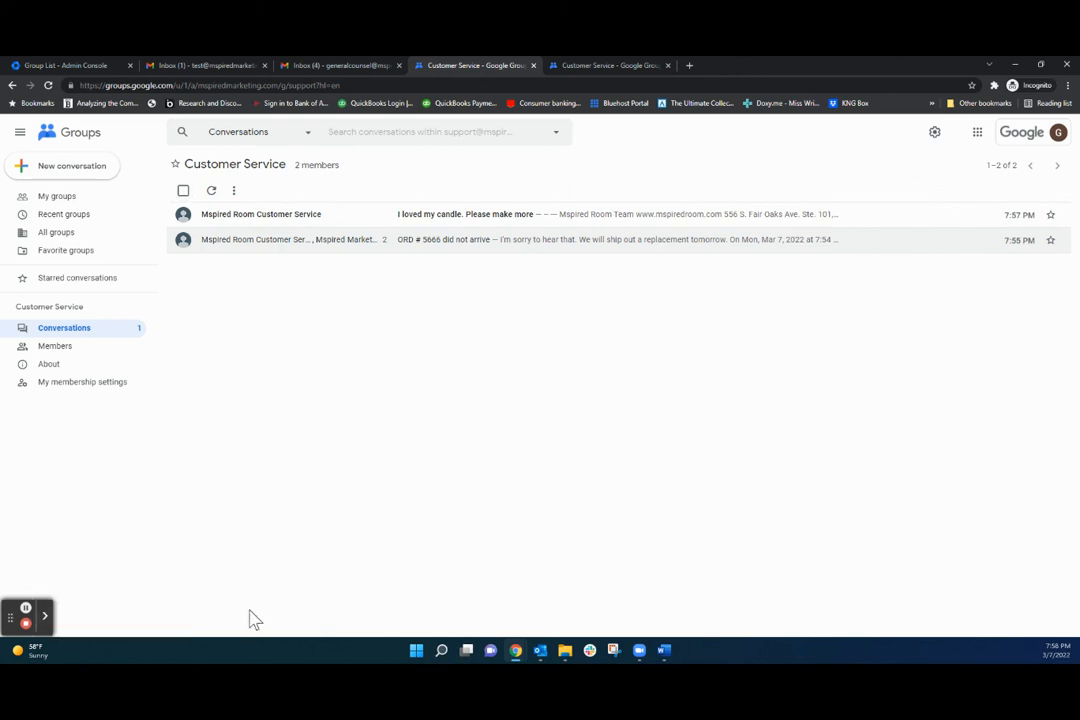